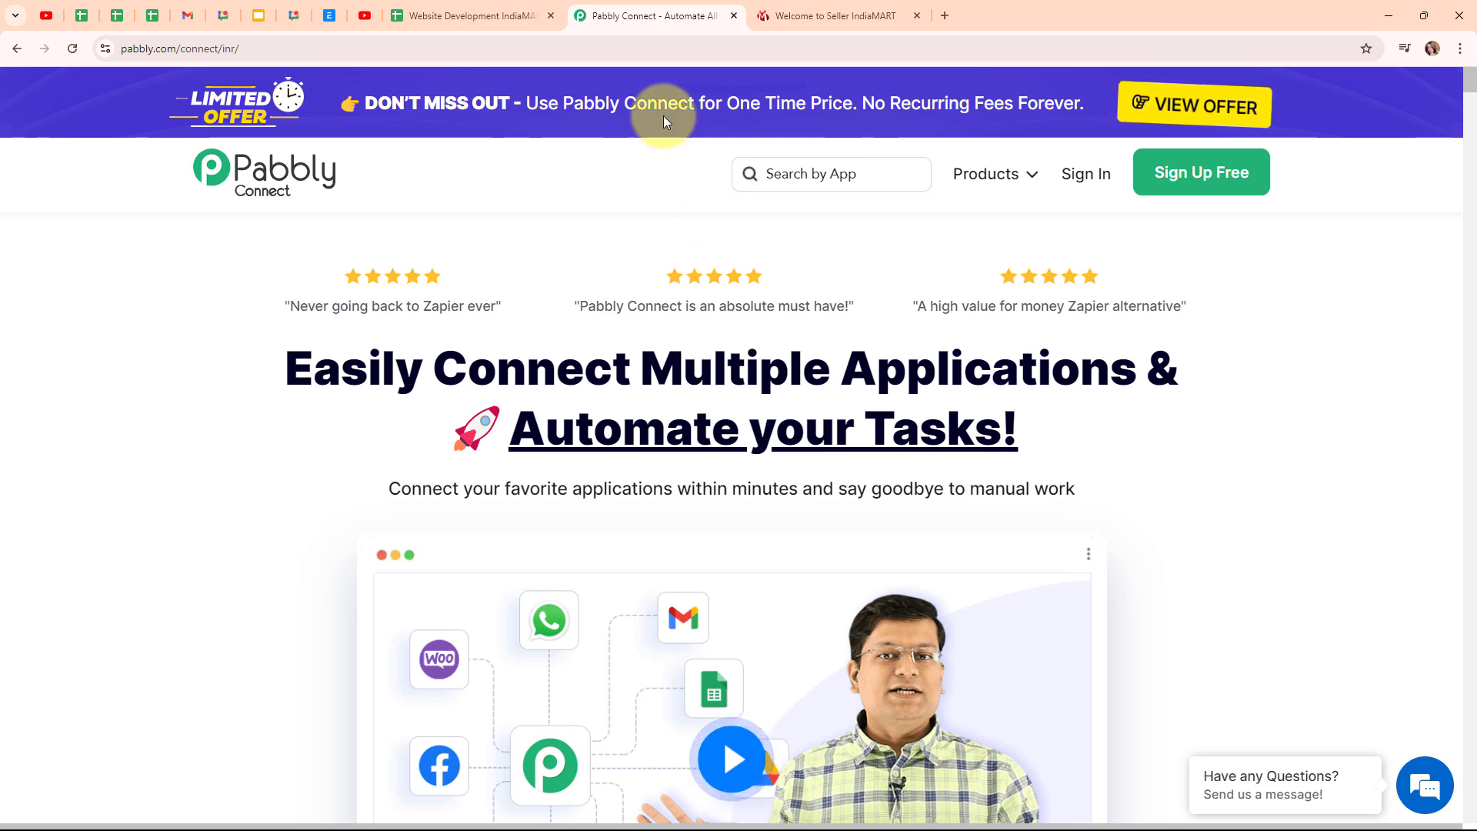
Switch to the 'Welcome to Seller IndiaMART' dashboard tab
{"action": "left_click", "coordinate": [792, 9]}
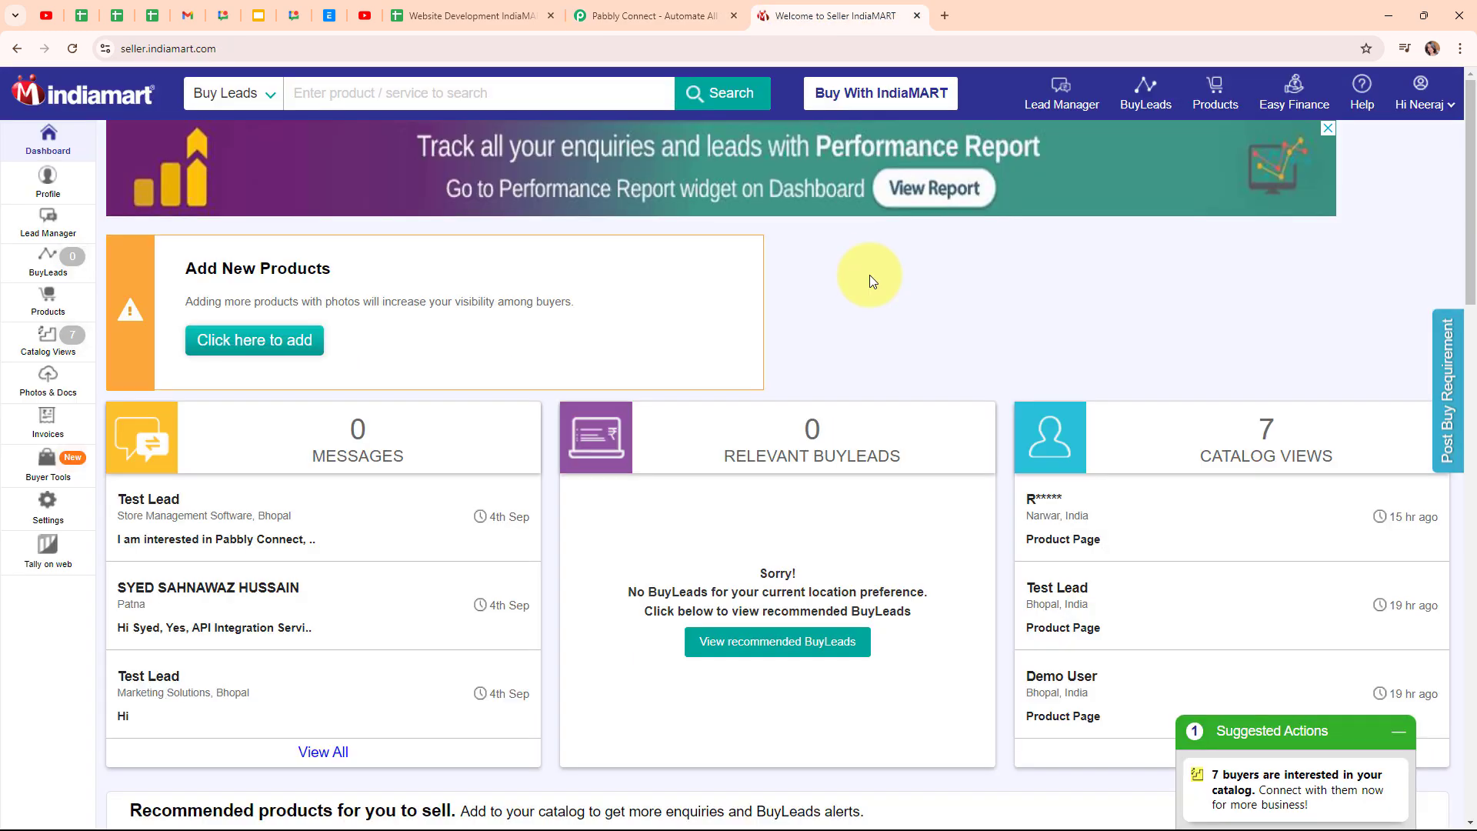
Show the 'Website Development IndiaMART Enquiry' Google Sheet with its Name, Email, Phone Number and Query columns
{"action": "left_click", "coordinate": [454, 25]}
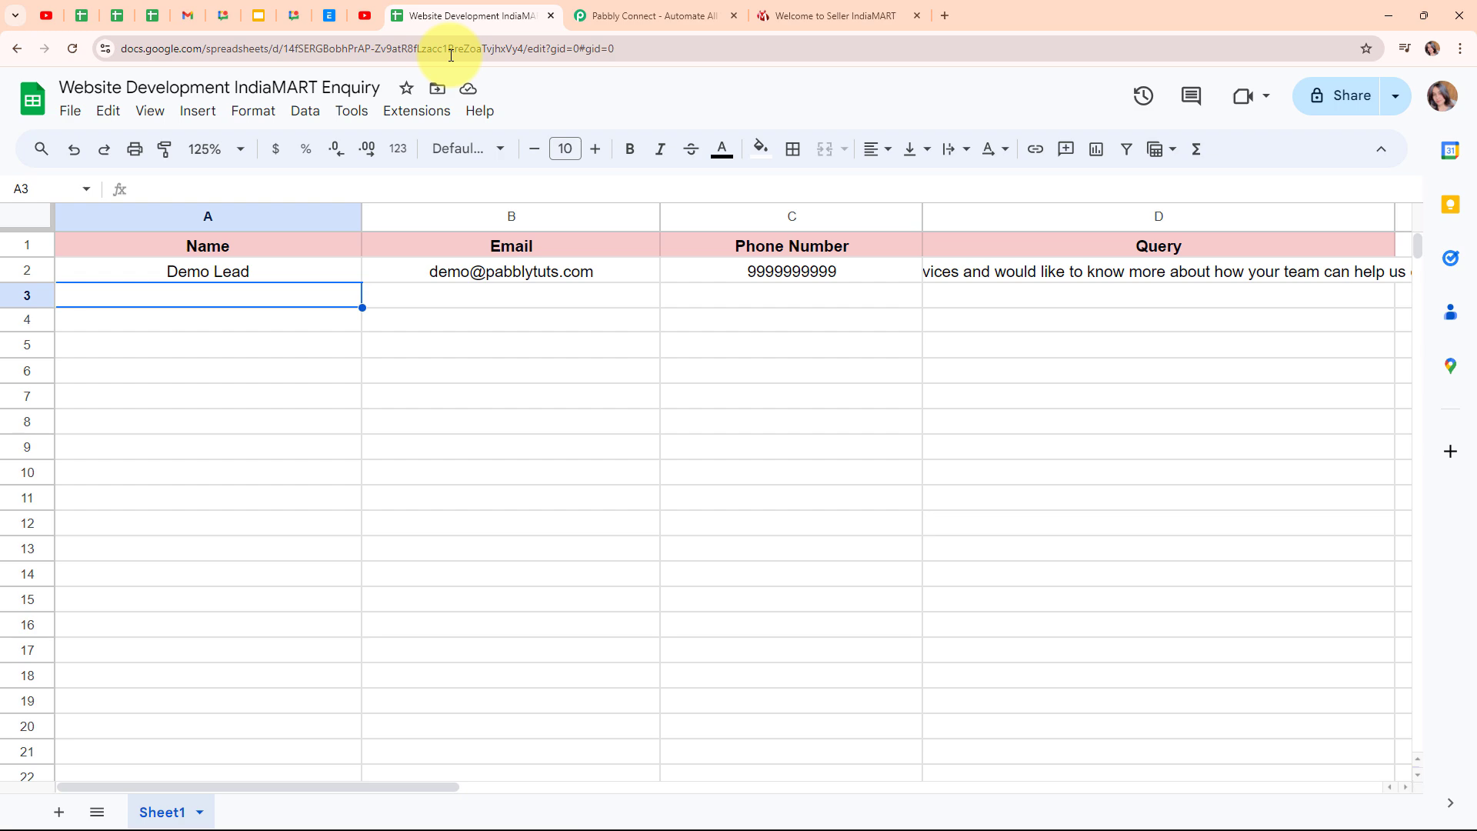
Return to the Pabbly Connect homepage tab
{"action": "left_click", "coordinate": [624, 20]}
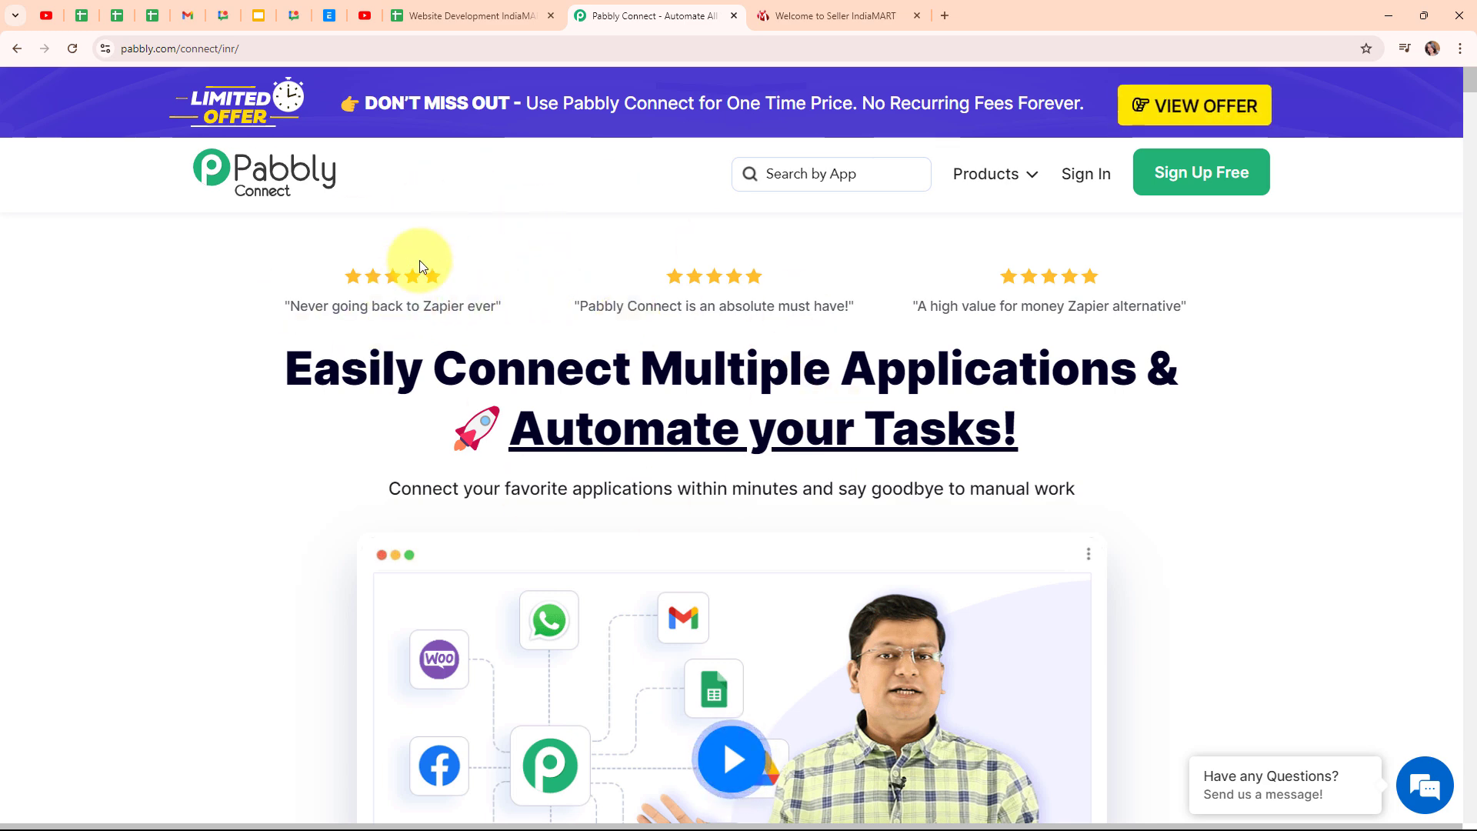
Sign in and open Pabbly Connect from the All Pabbly Apps page
{"action": "left_click", "coordinate": [310, 46]}
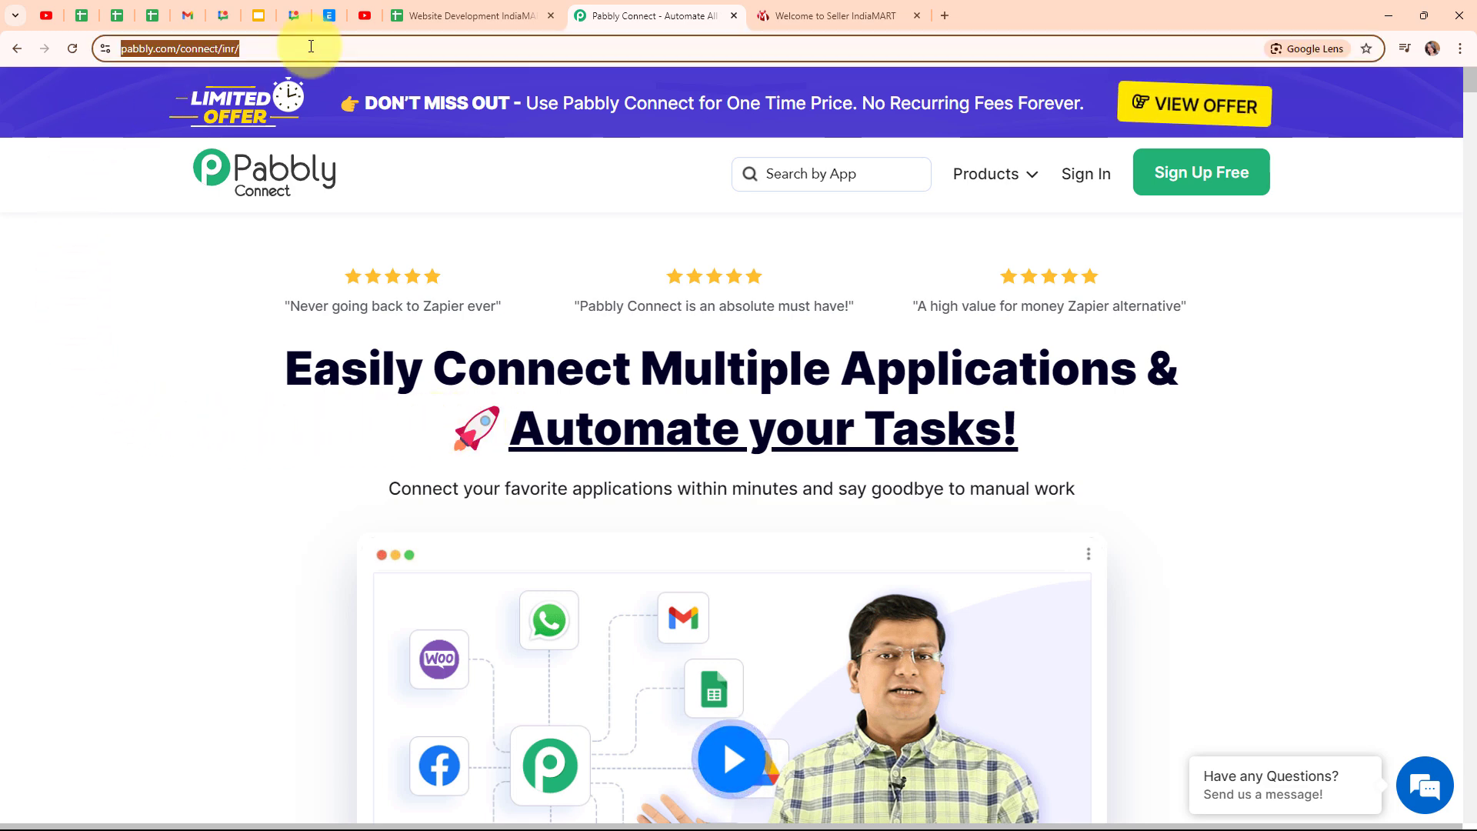
{"action": "left_click", "coordinate": [299, 237]}
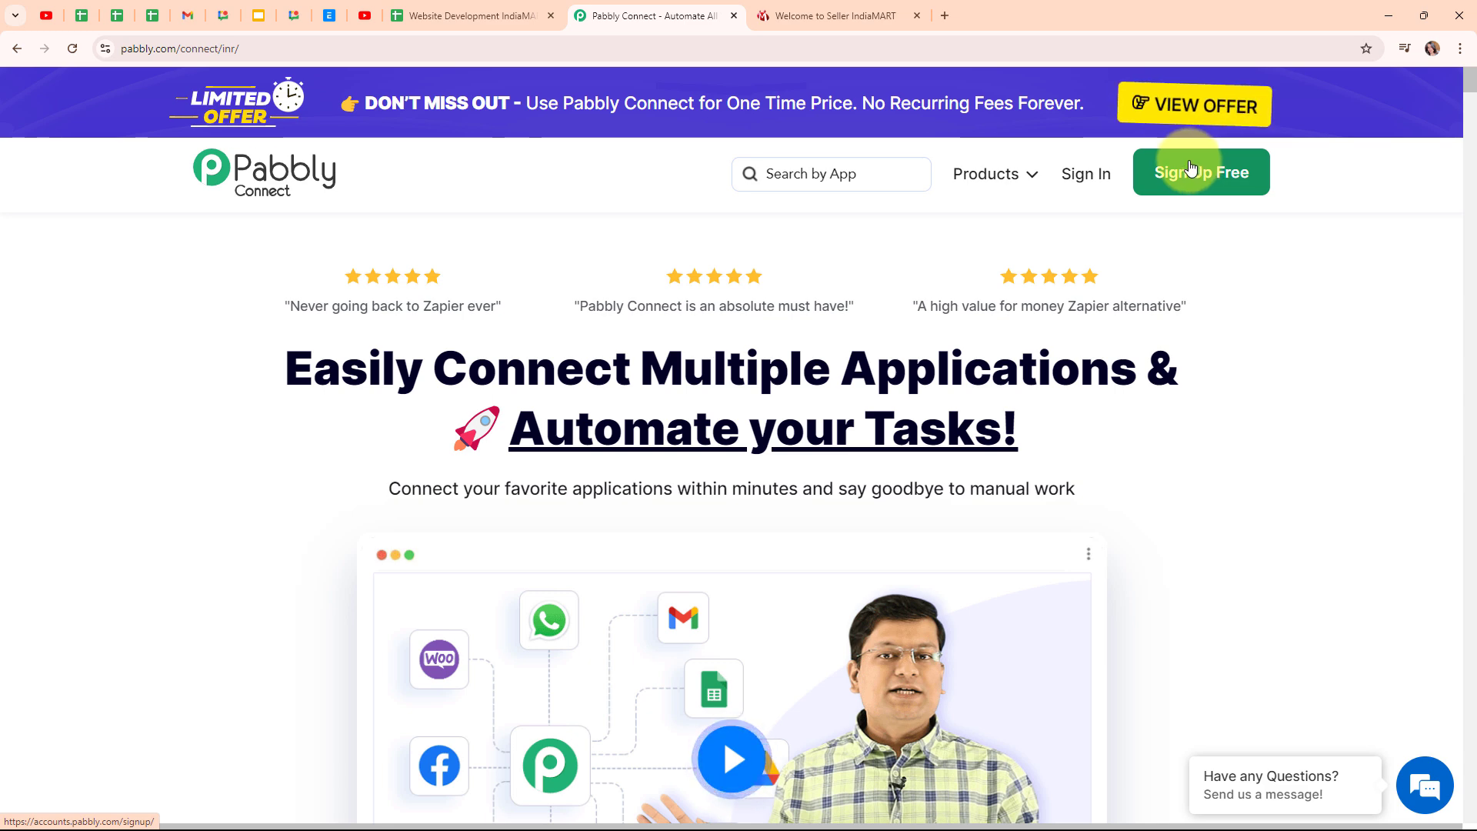
{"action": "left_click", "coordinate": [1085, 179]}
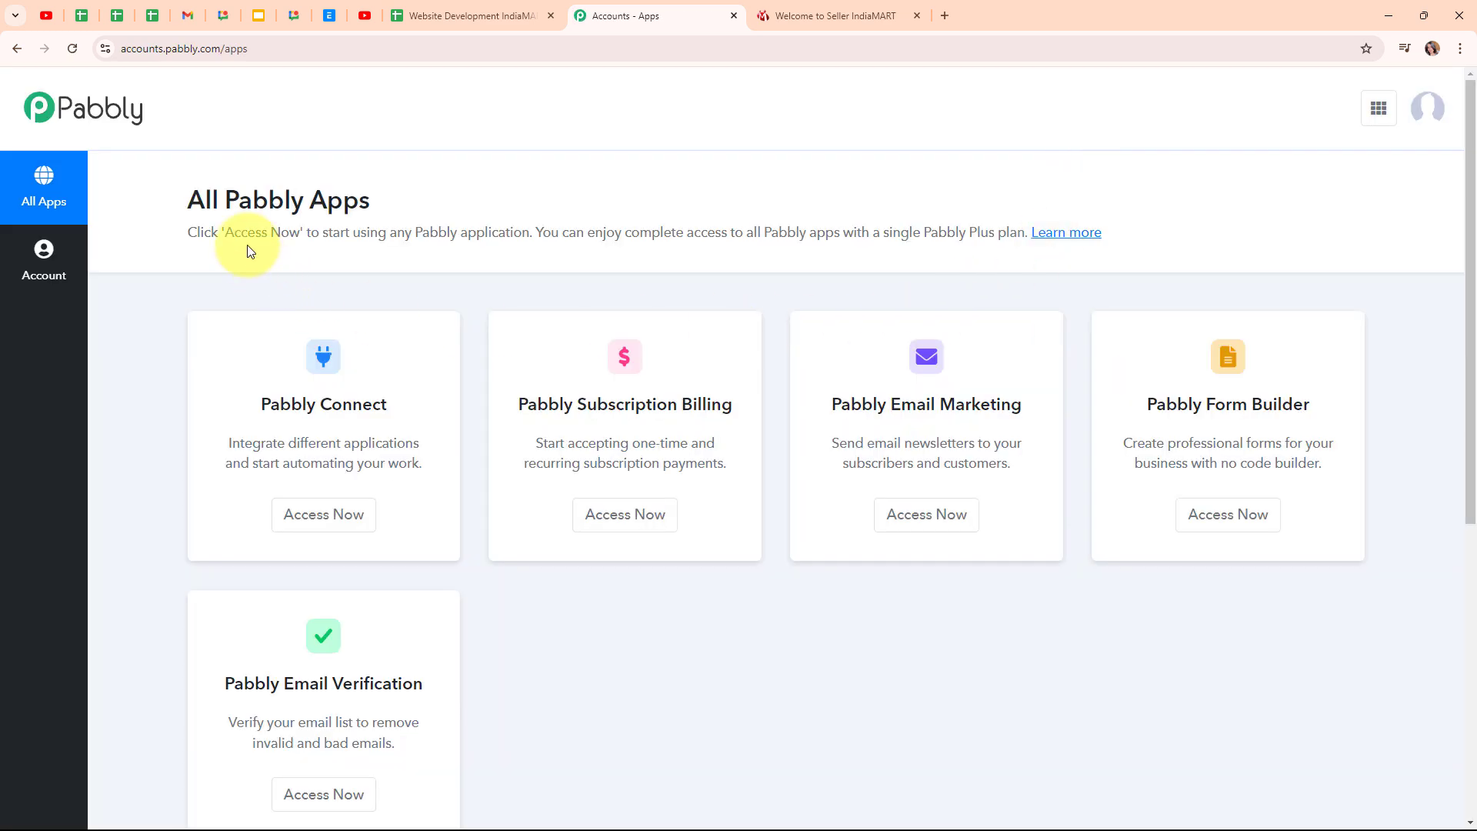
{"action": "left_click_drag", "start_coordinate": [188, 198], "coordinate": [551, 188]}
{"action": "left_click", "coordinate": [550, 188]}
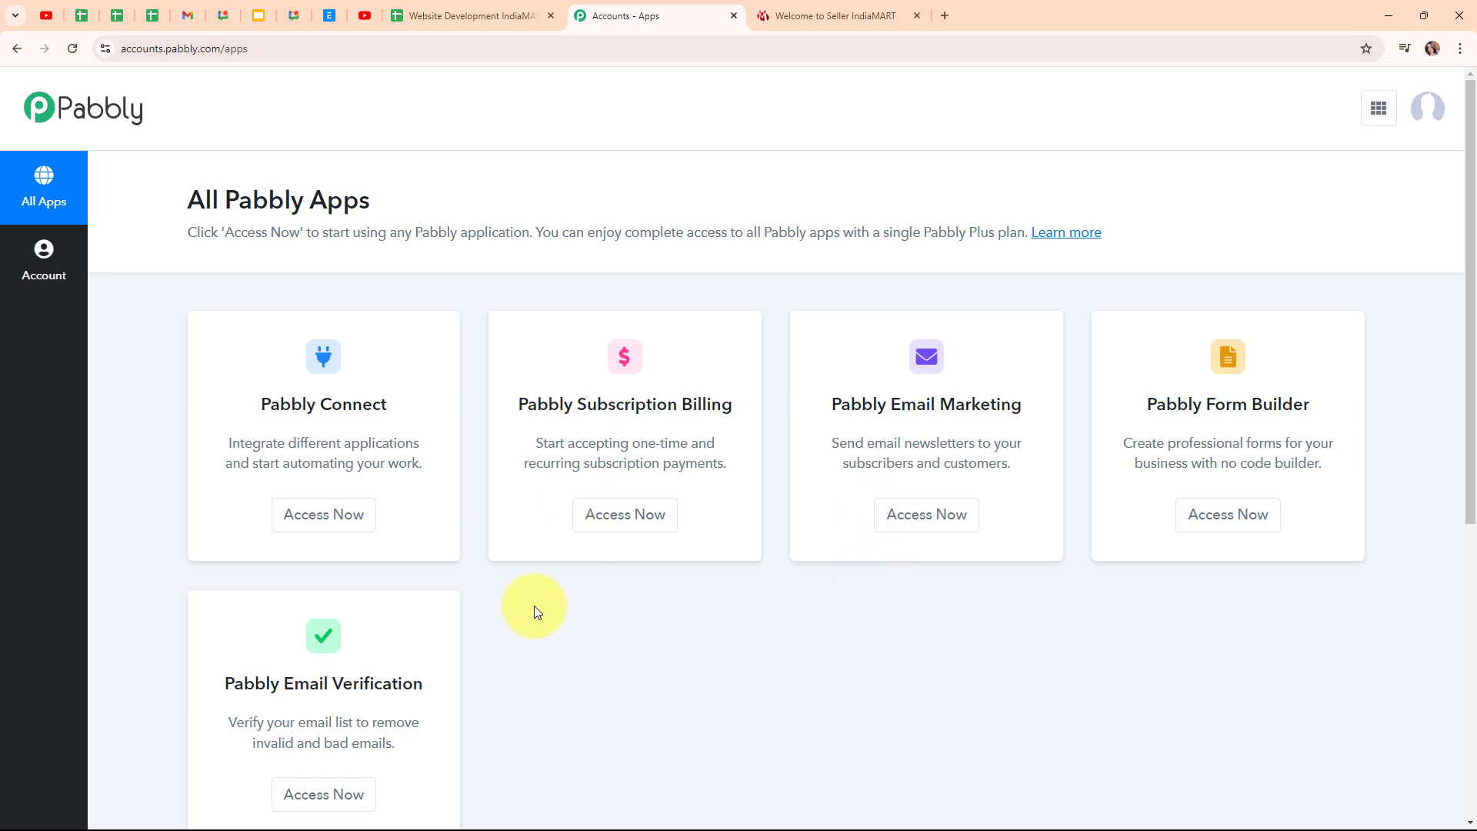
{"action": "left_click", "coordinate": [285, 519]}
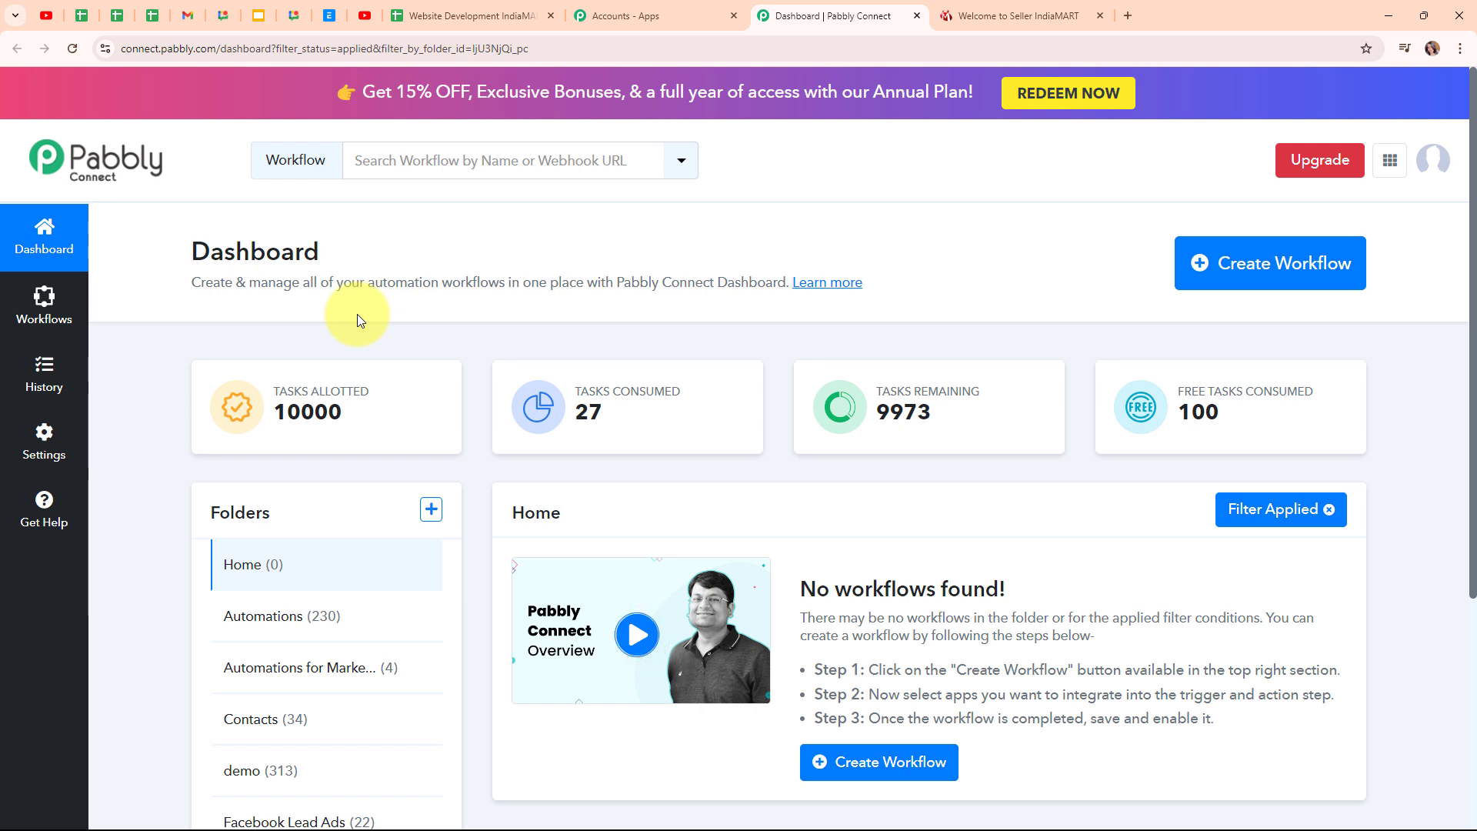
Start a new workflow named 'Add Website Development IndiaMART Enquiry in Google Sheets Automatically' in the Automations folder
{"action": "left_click", "coordinate": [1278, 275]}
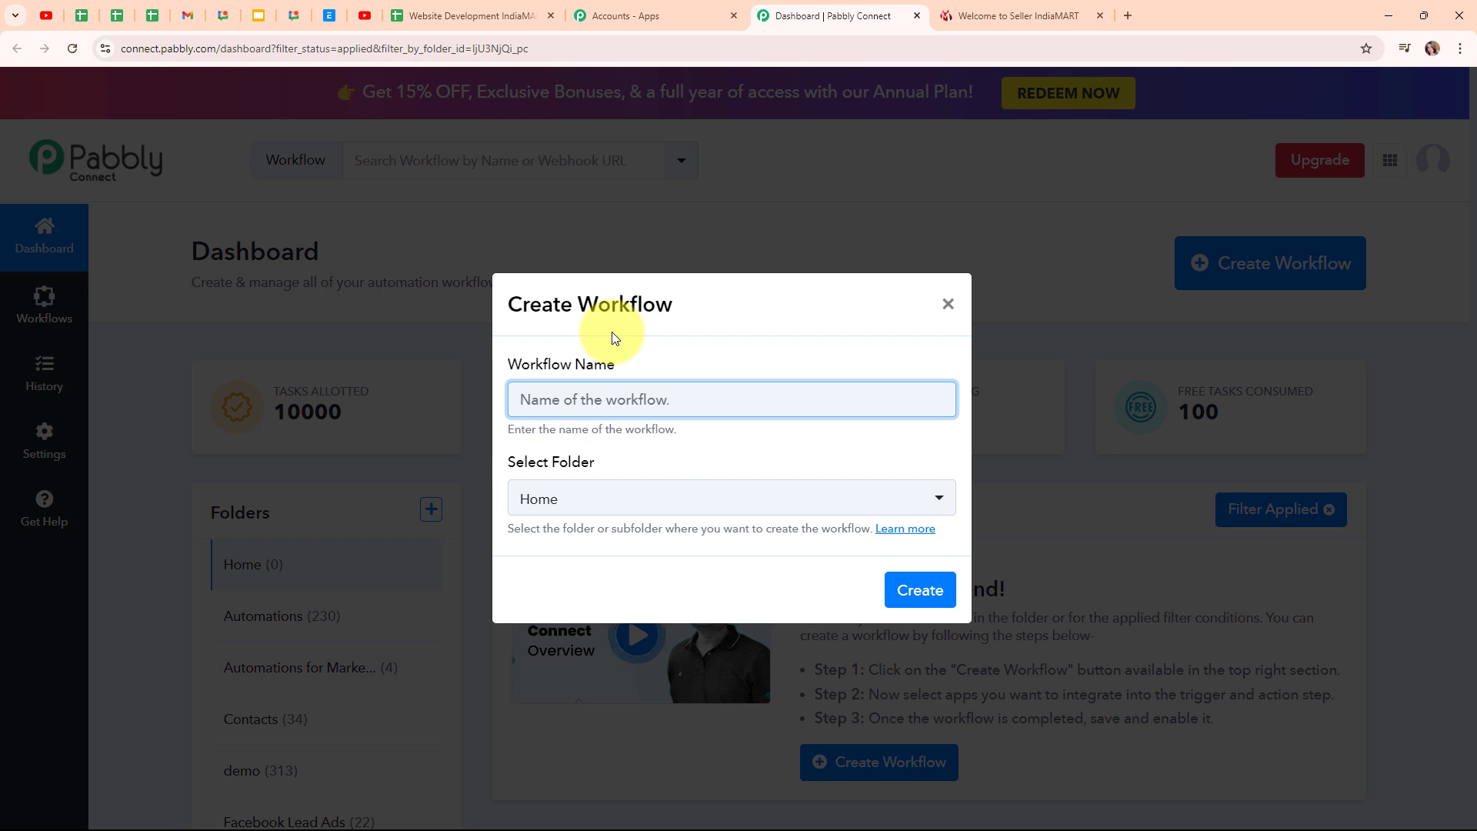
{"action": "key", "text": "ctrl+v"}
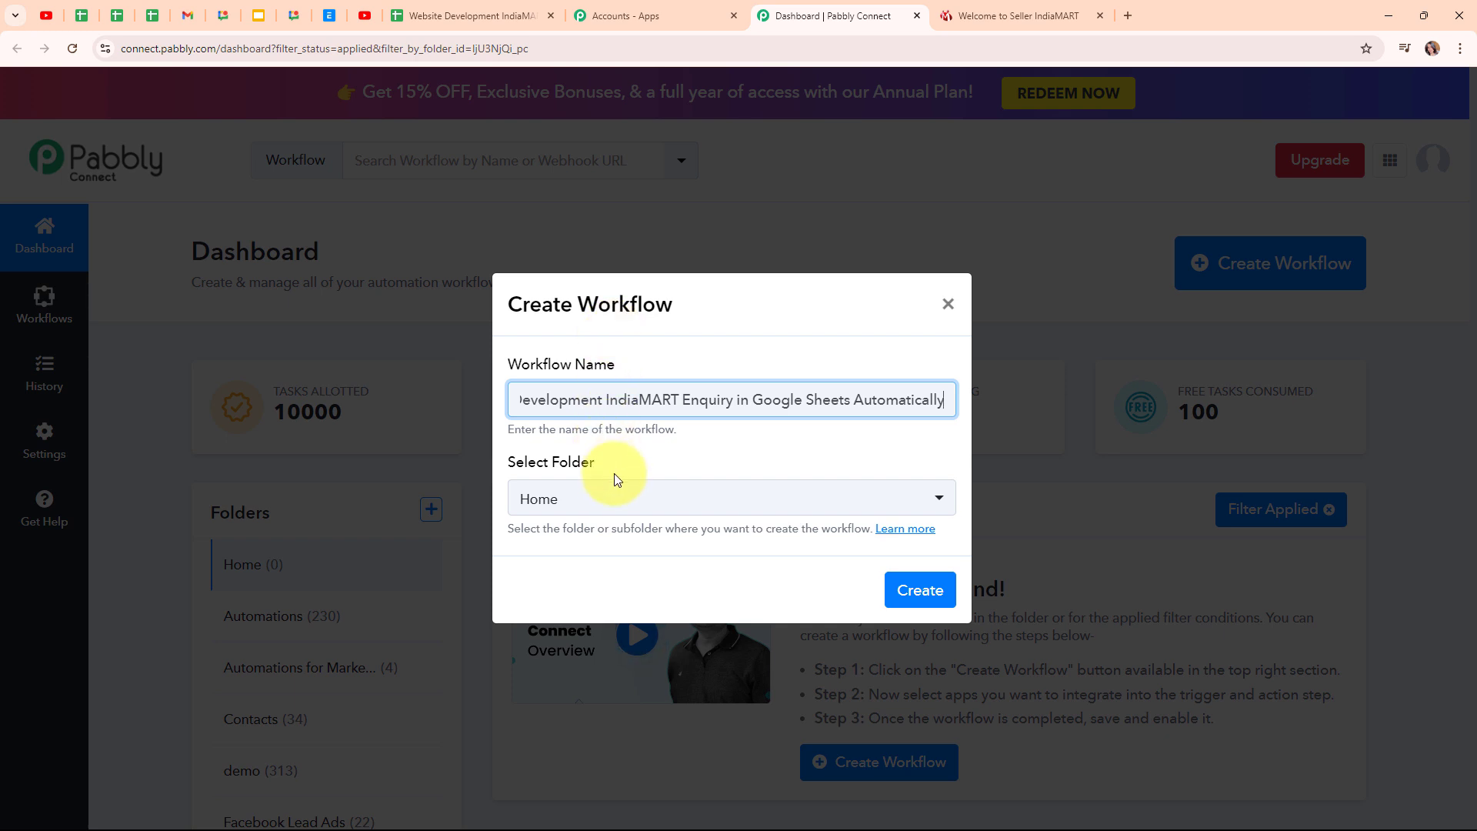
{"action": "left_click", "coordinate": [616, 499]}
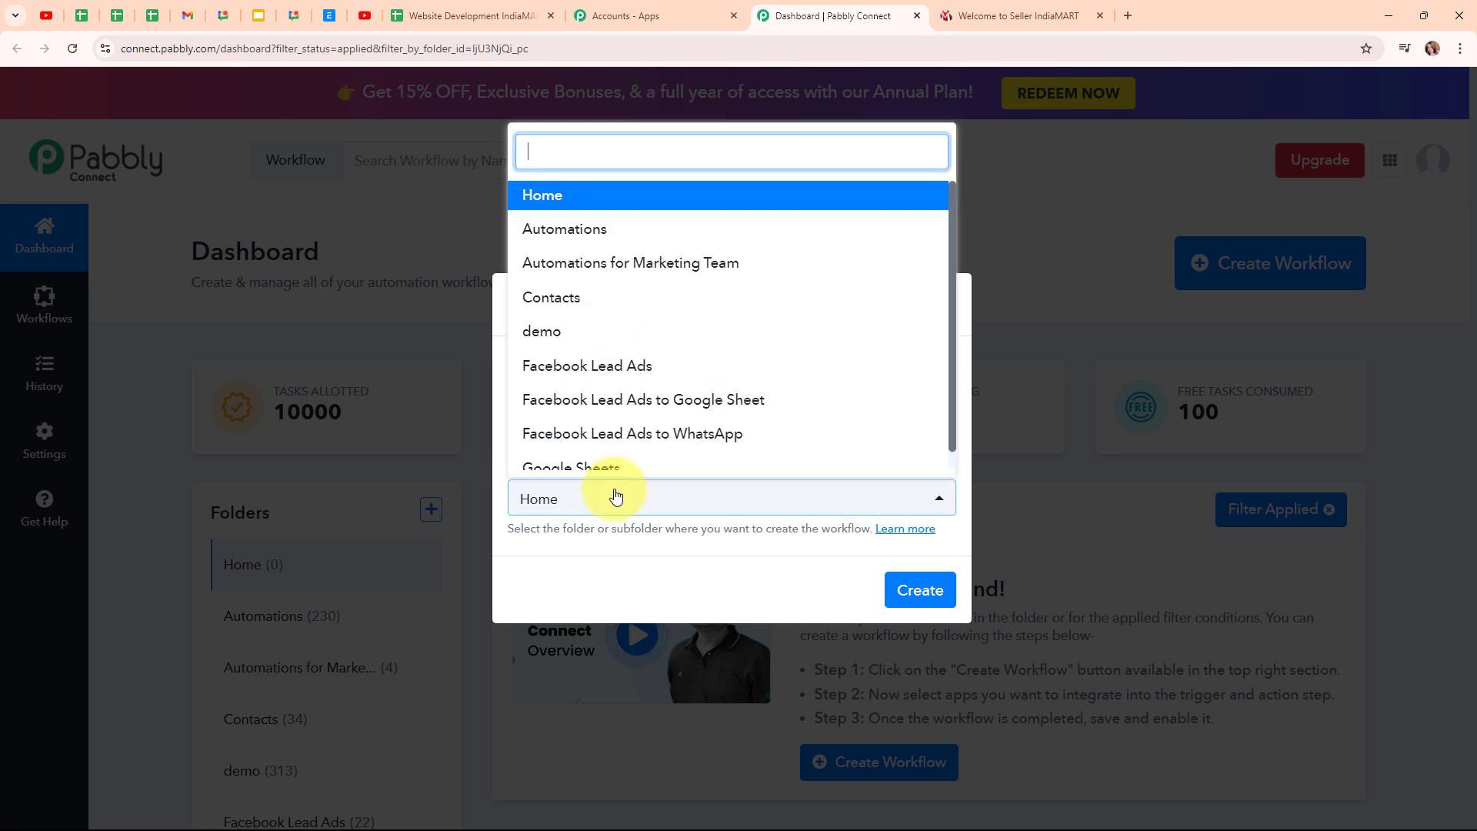
{"action": "left_click", "coordinate": [584, 231]}
{"action": "left_click", "coordinate": [658, 464]}
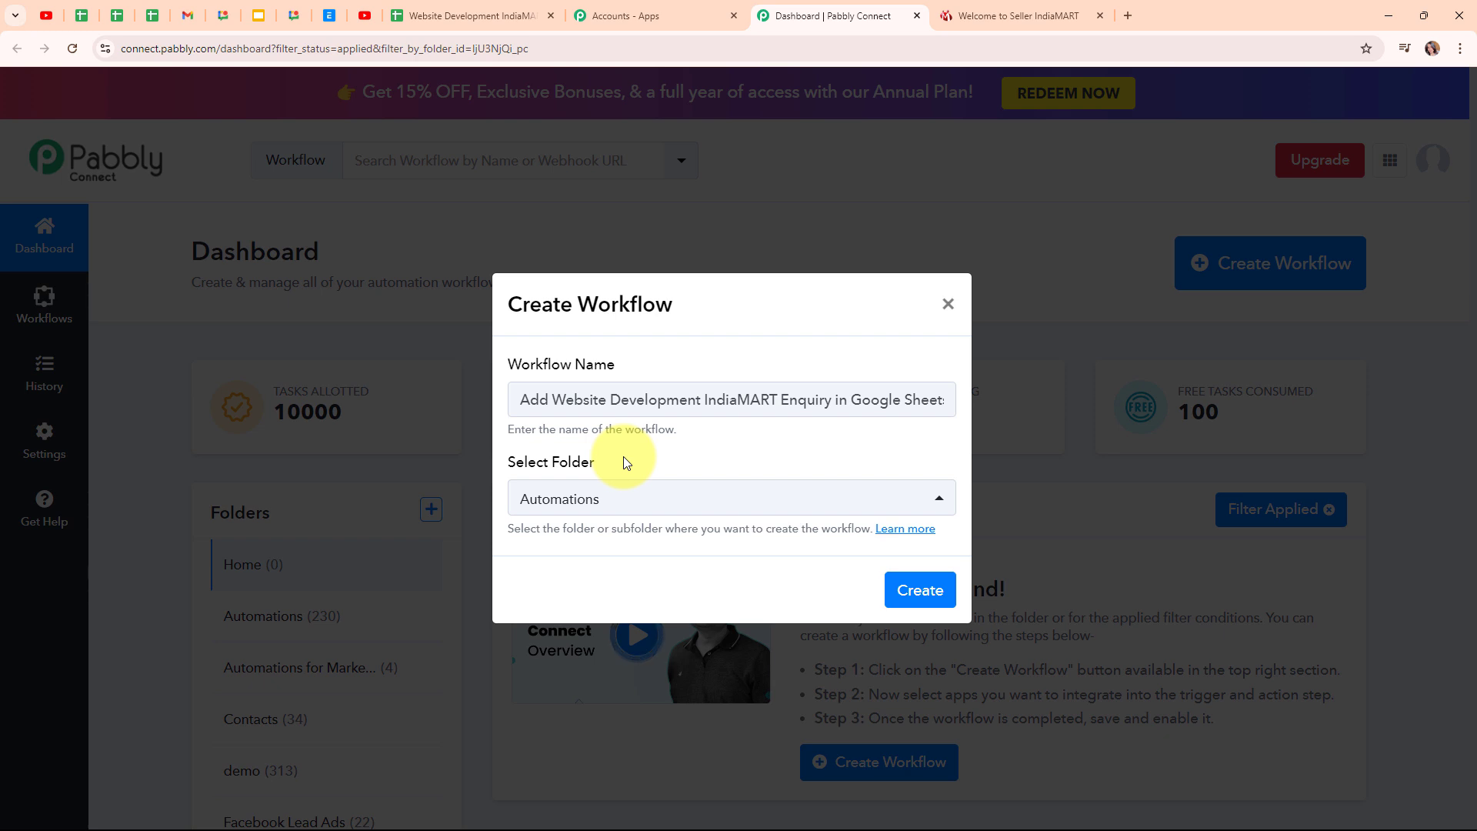
Read the folders guide, then create the workflow
{"action": "left_click", "coordinate": [919, 537]}
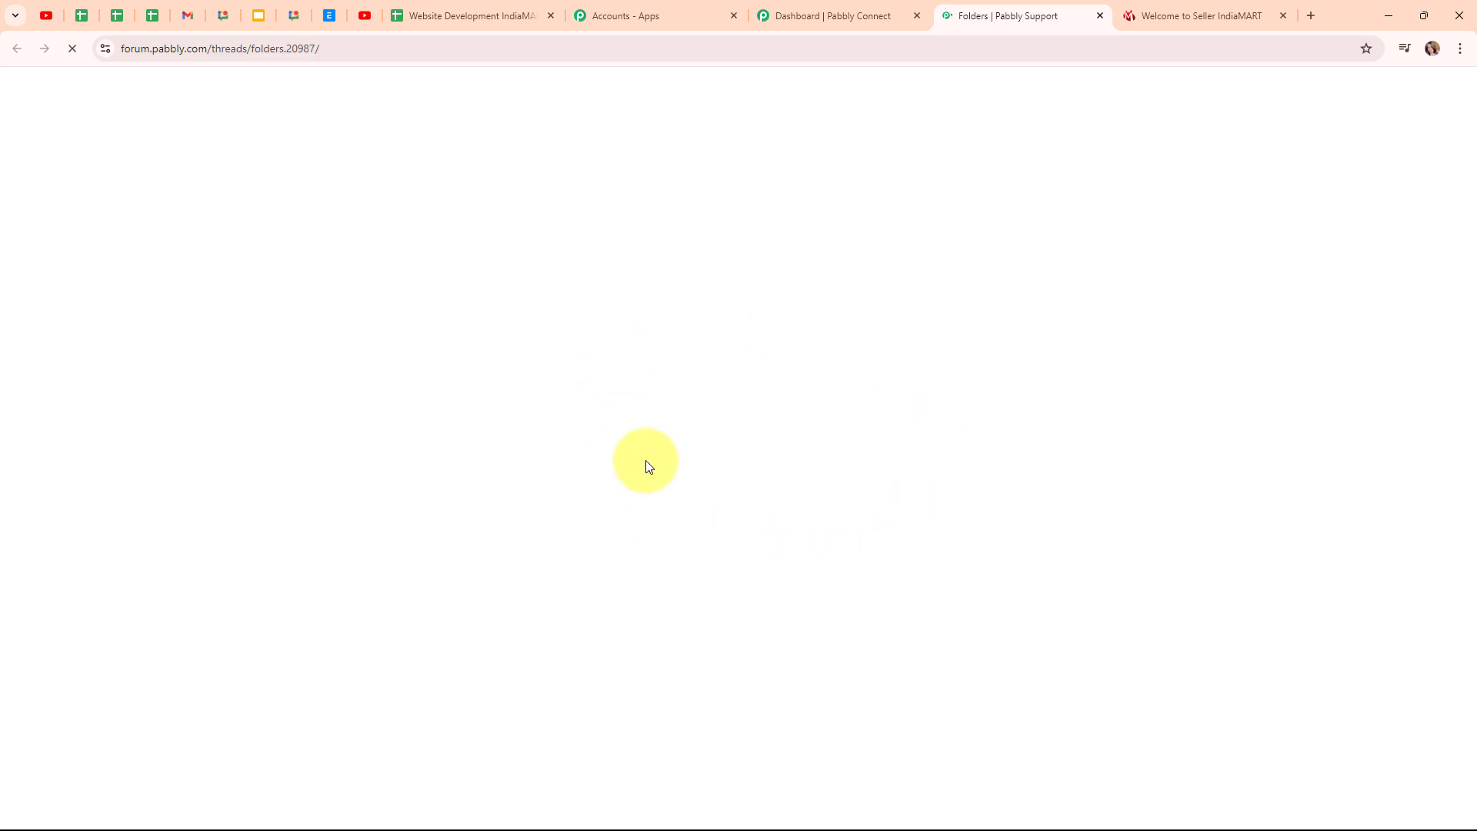
{"action": "scroll", "coordinate": [726, 499], "scroll_direction": "down", "scroll_amount": 8}
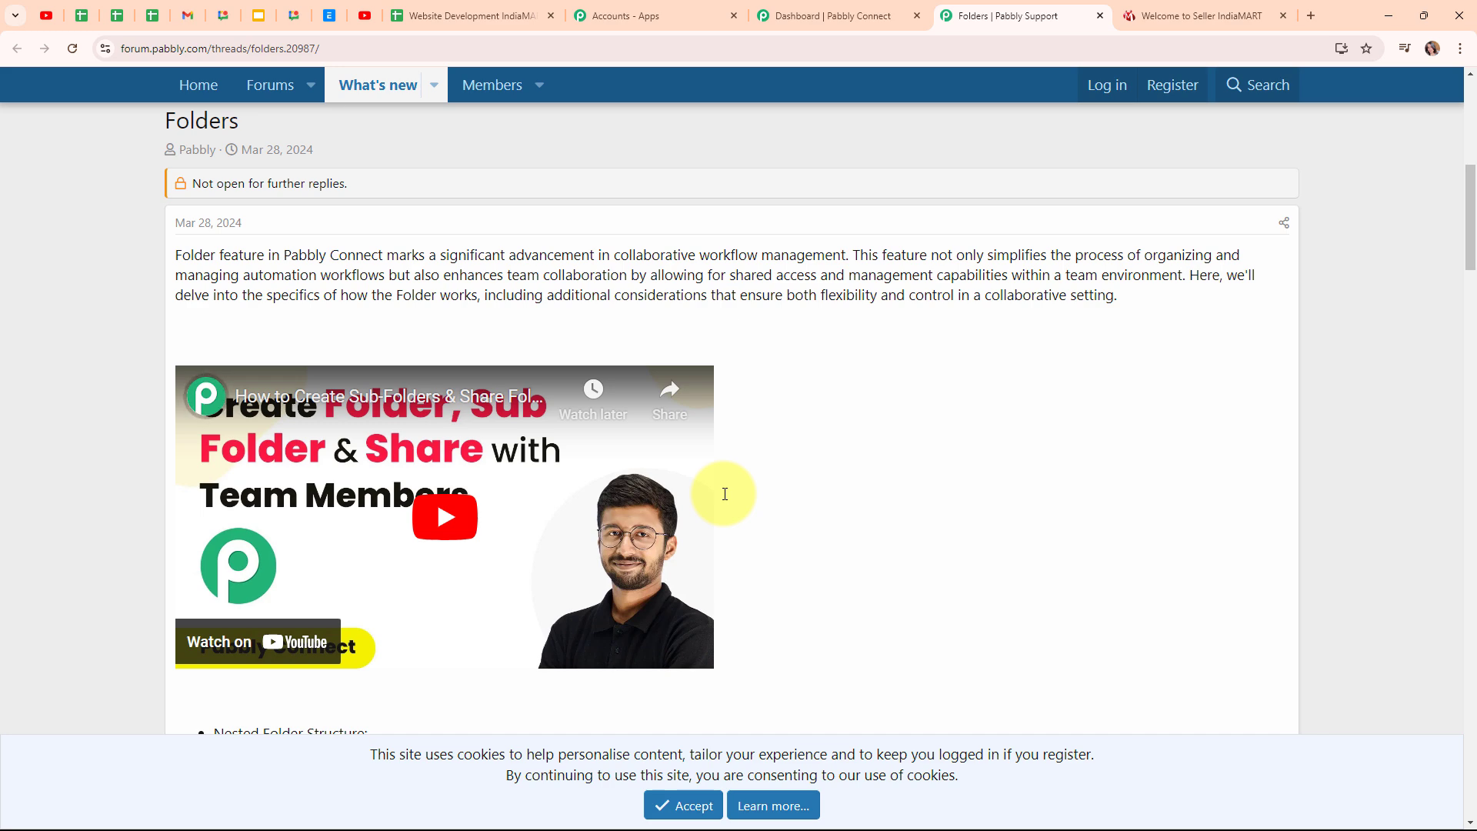
{"action": "left_click", "coordinate": [1098, 15]}
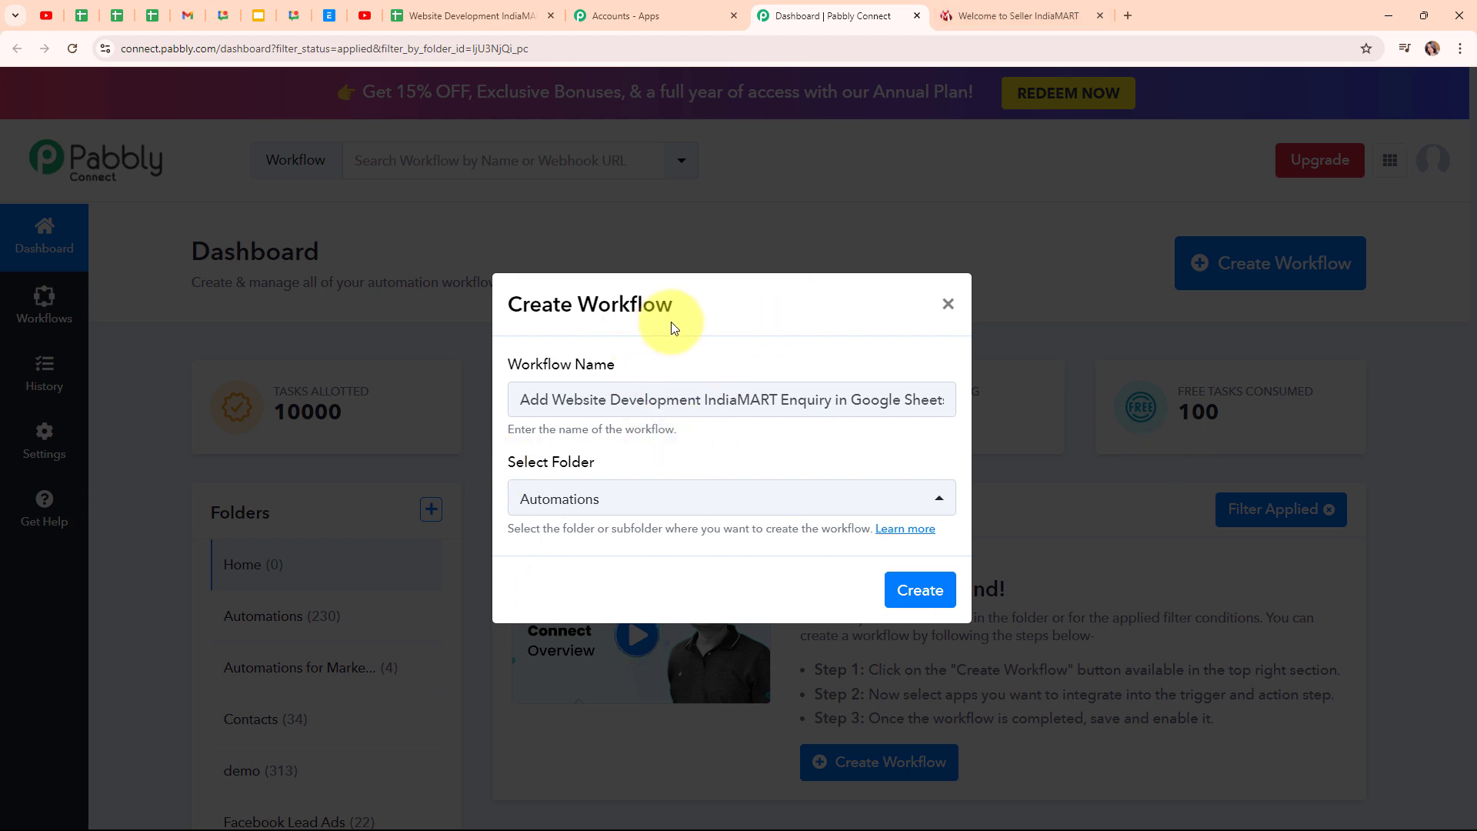
{"action": "left_click", "coordinate": [910, 602]}
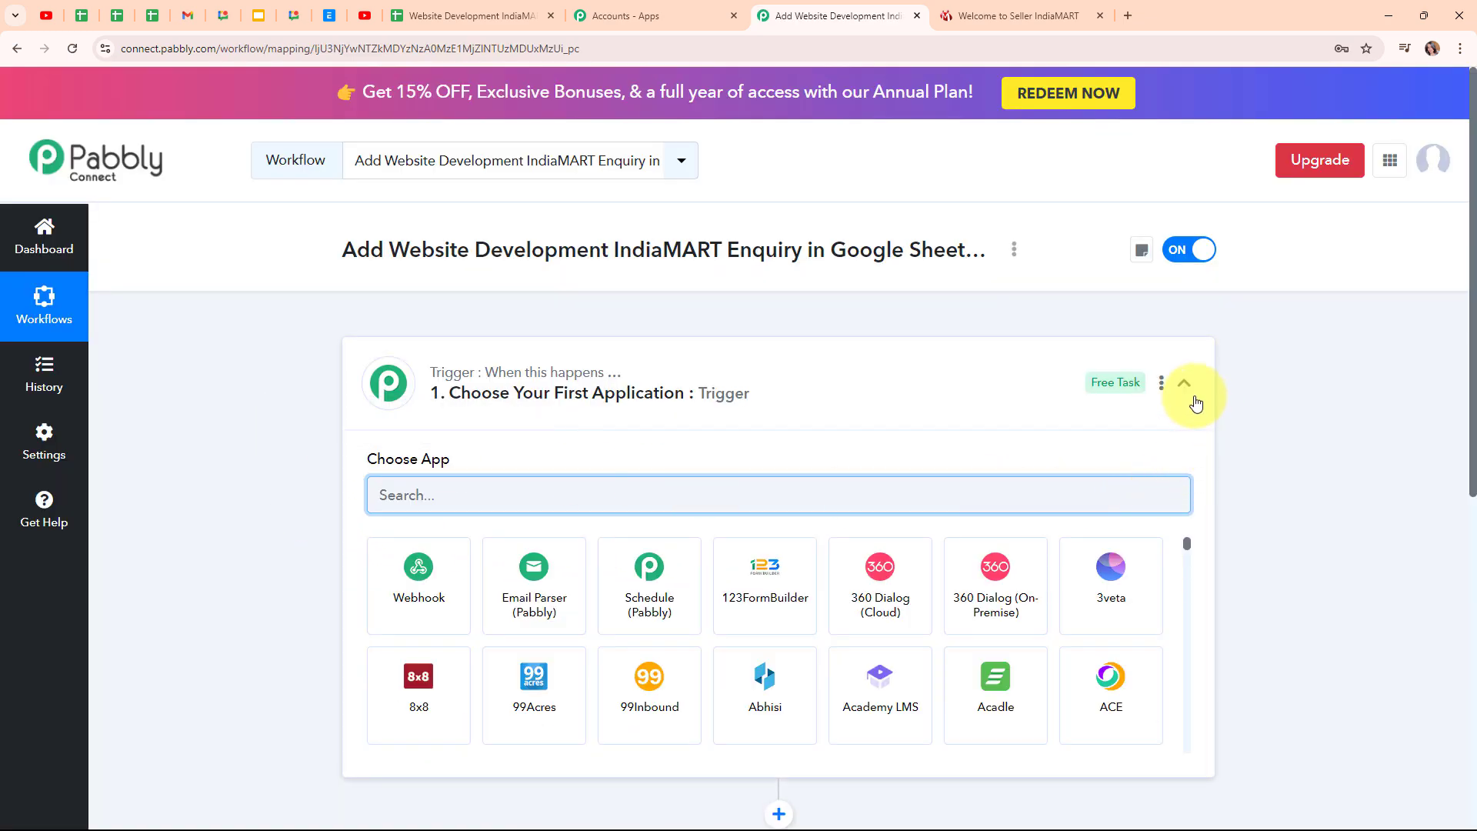
Search 'Indi' in the trigger step's app chooser and pick IndiaMART
{"action": "left_click", "coordinate": [1194, 398]}
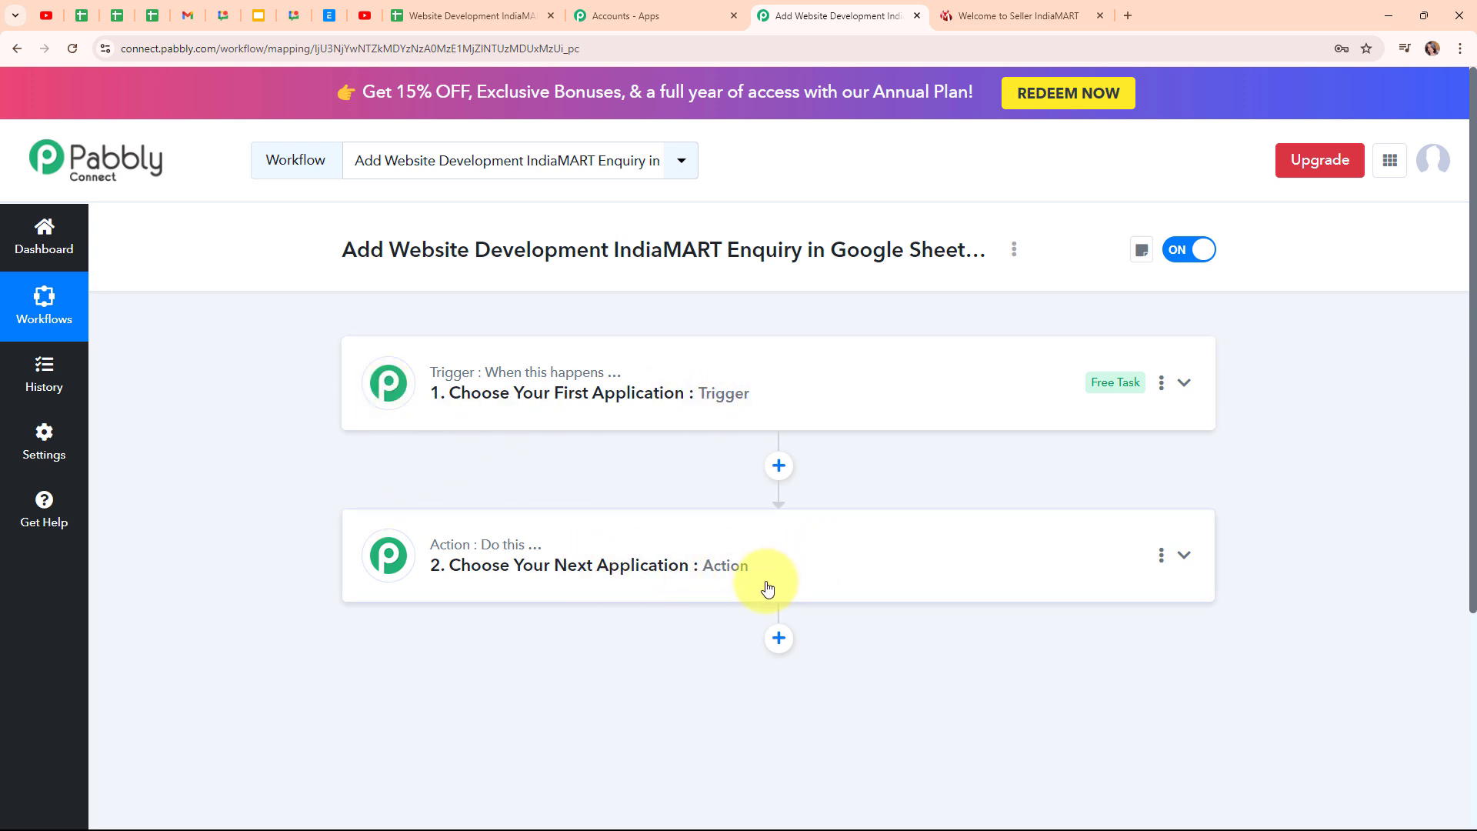
{"action": "left_click", "coordinate": [1191, 387]}
{"action": "left_click", "coordinate": [462, 487]}
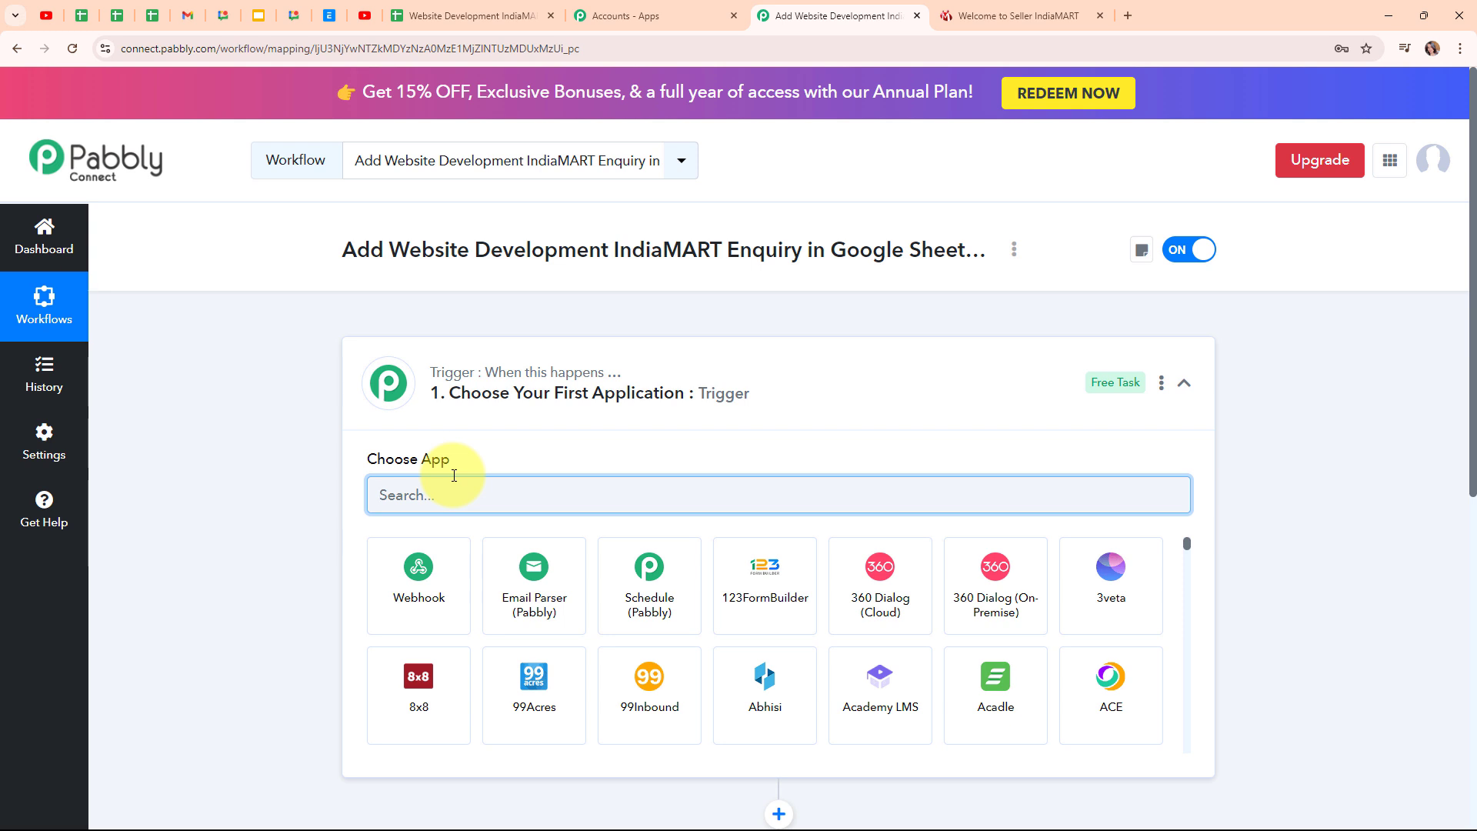
{"action": "type", "text": "Indi"}
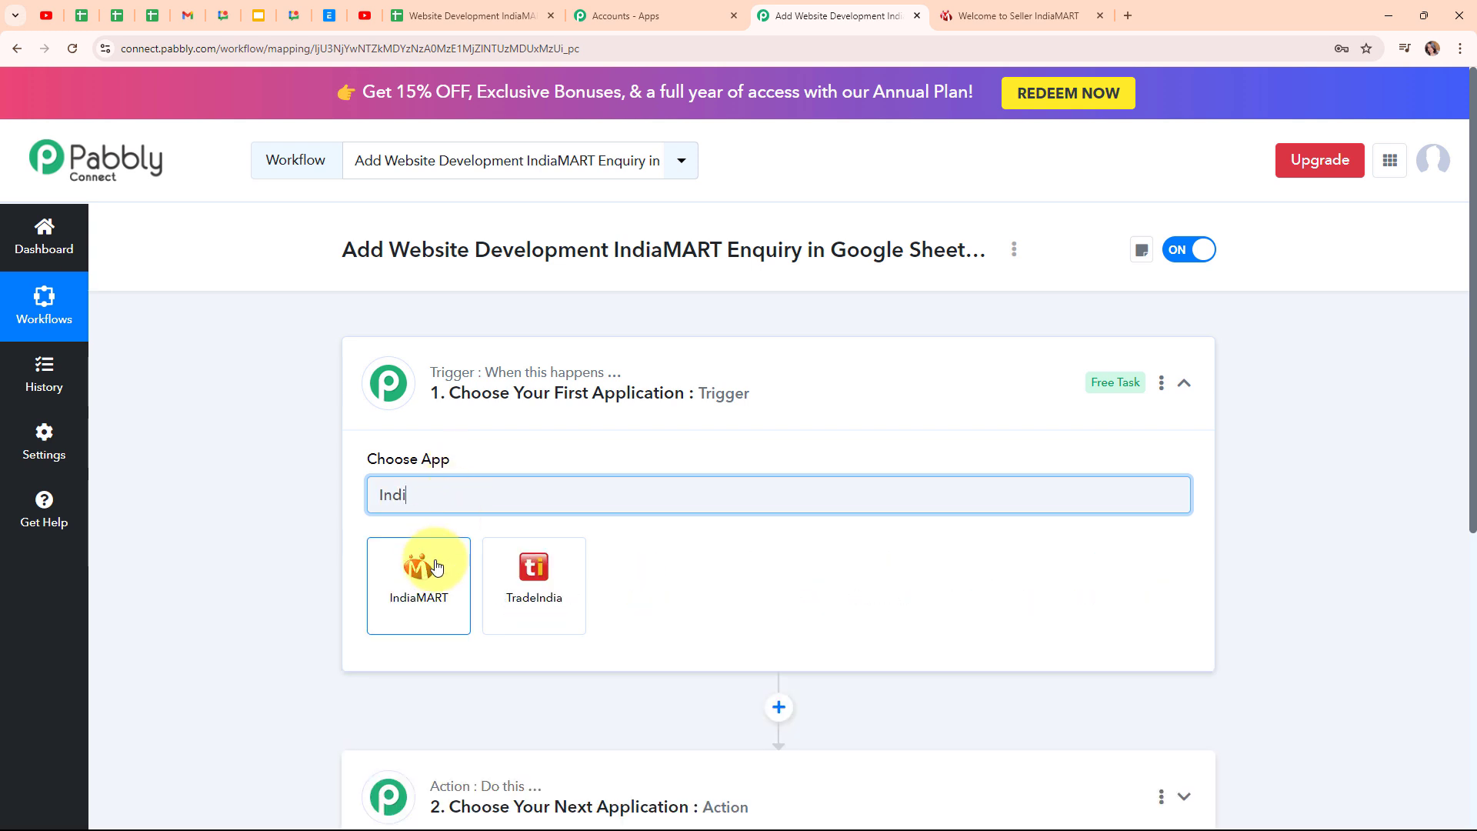
{"action": "left_click", "coordinate": [436, 568]}
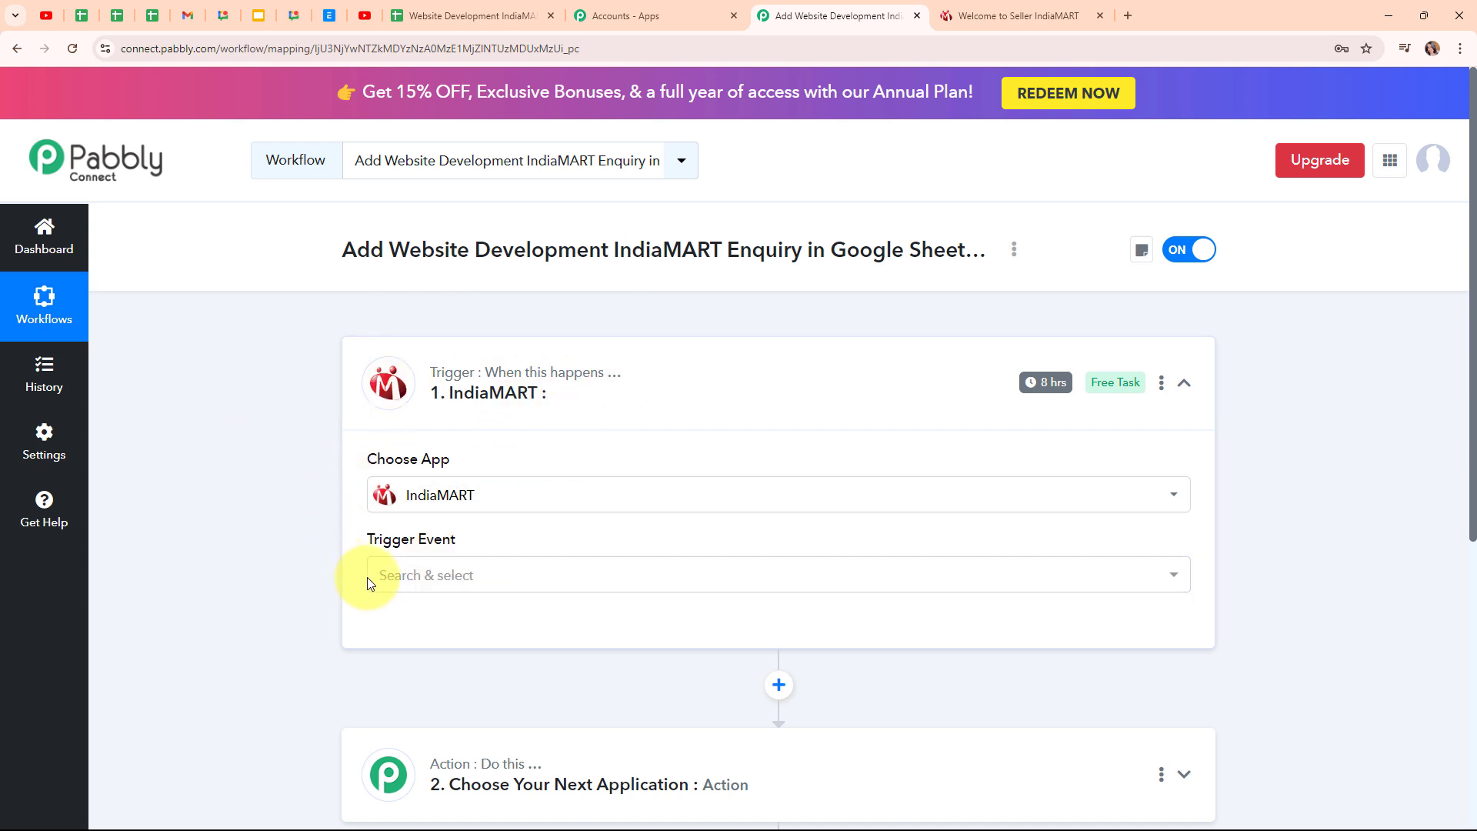
Set the IndiaMART trigger event to New Leads
{"action": "left_click", "coordinate": [425, 579]}
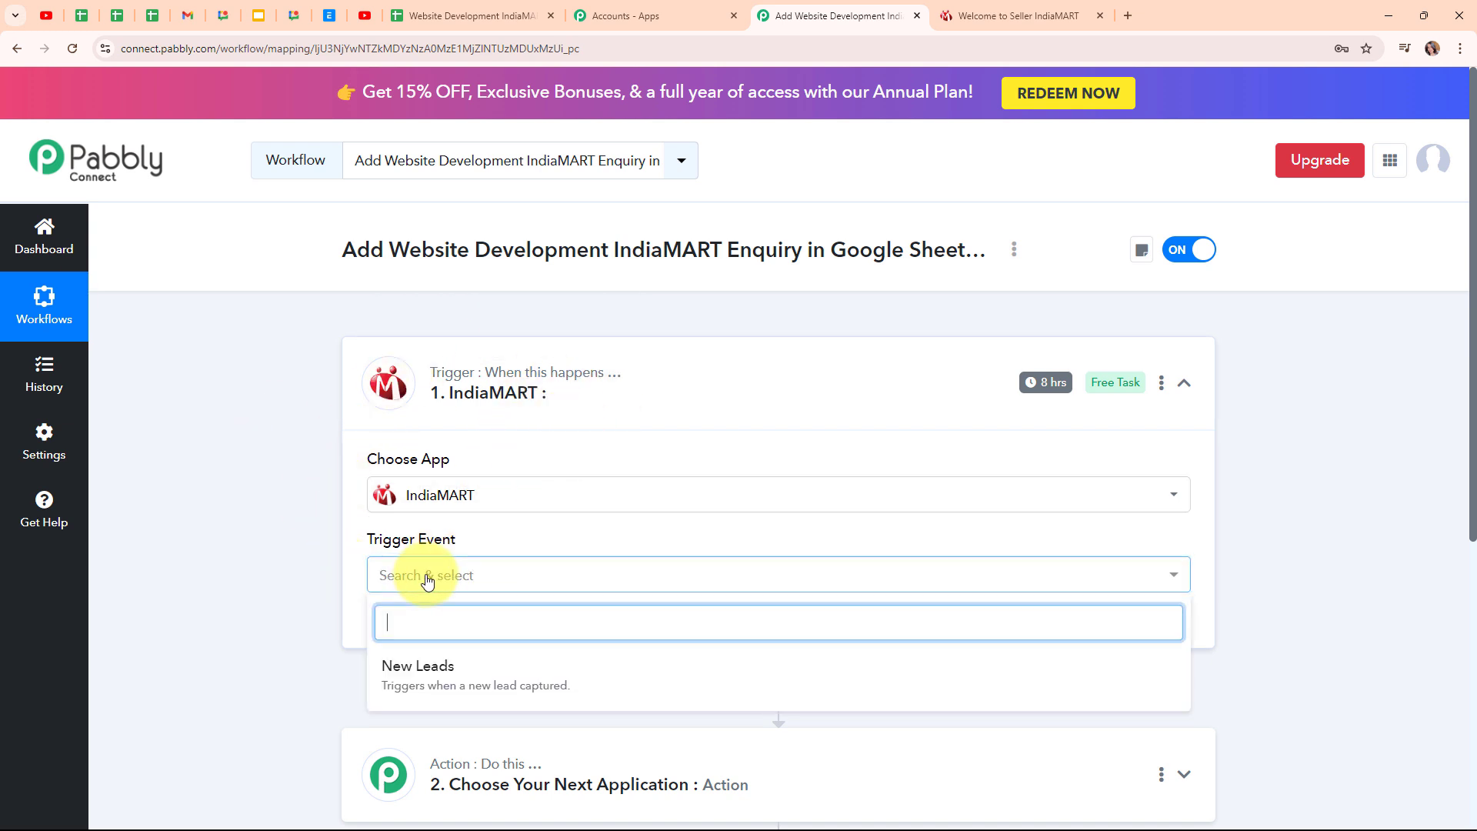
{"action": "left_click", "coordinate": [448, 683]}
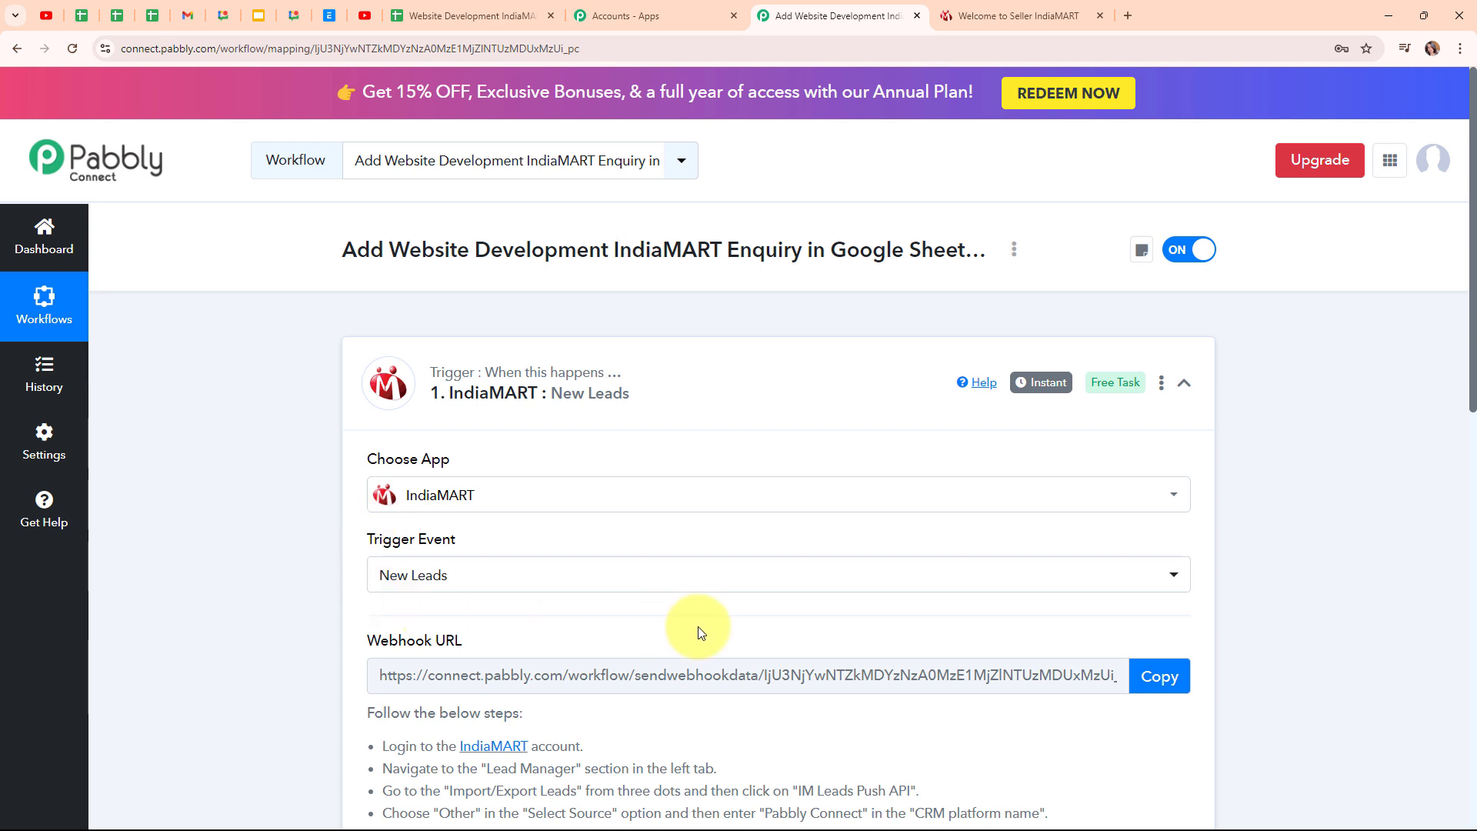
{"action": "scroll", "coordinate": [697, 630], "scroll_direction": "down", "scroll_amount": 2}
Copy the trigger's webhook URL and switch to the IndiaMART seller dashboard
{"action": "mouse_move", "coordinate": [380, 490]}
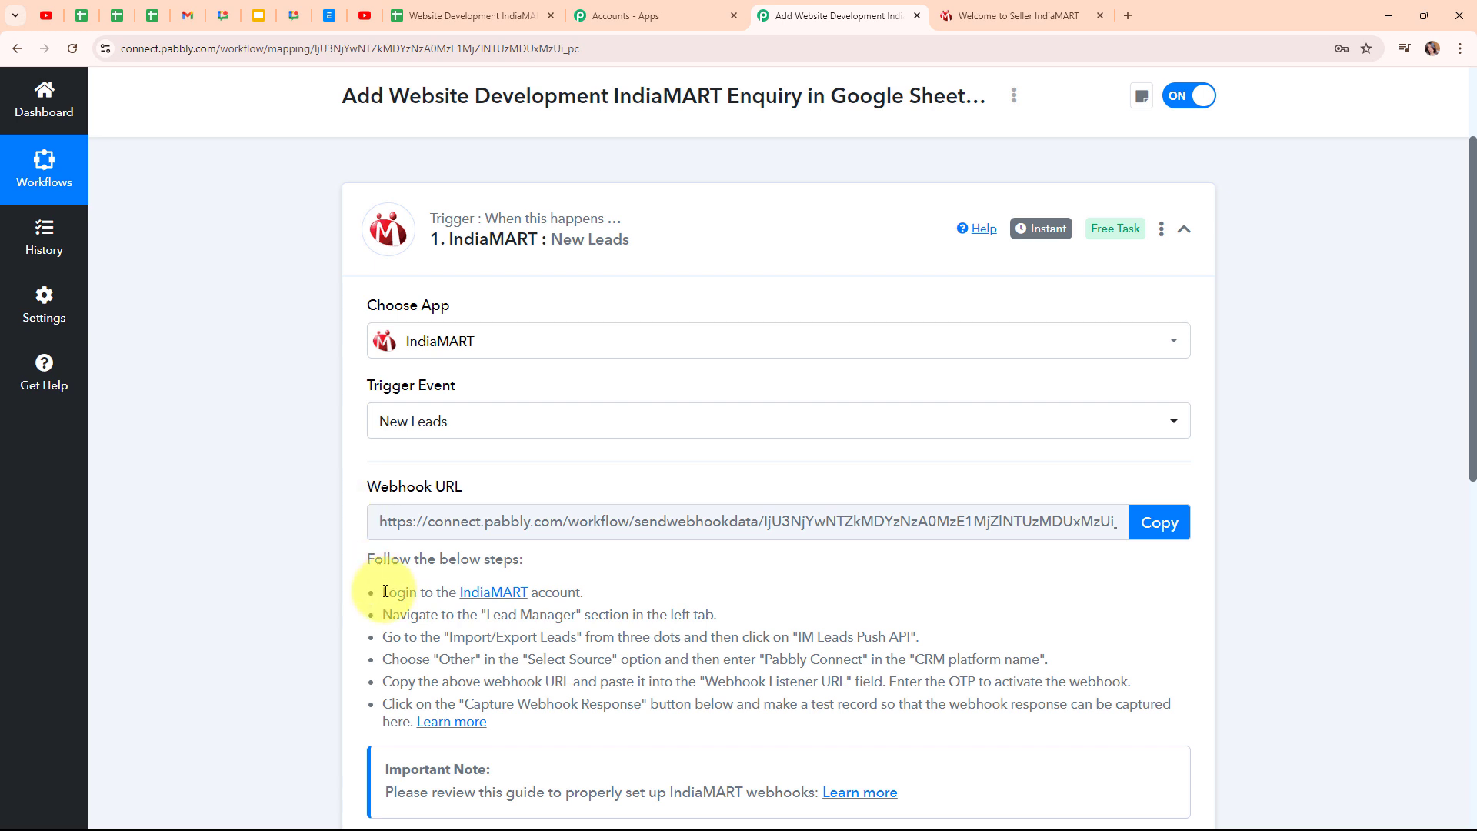
{"action": "left_click_drag", "start_coordinate": [382, 592], "coordinate": [475, 577]}
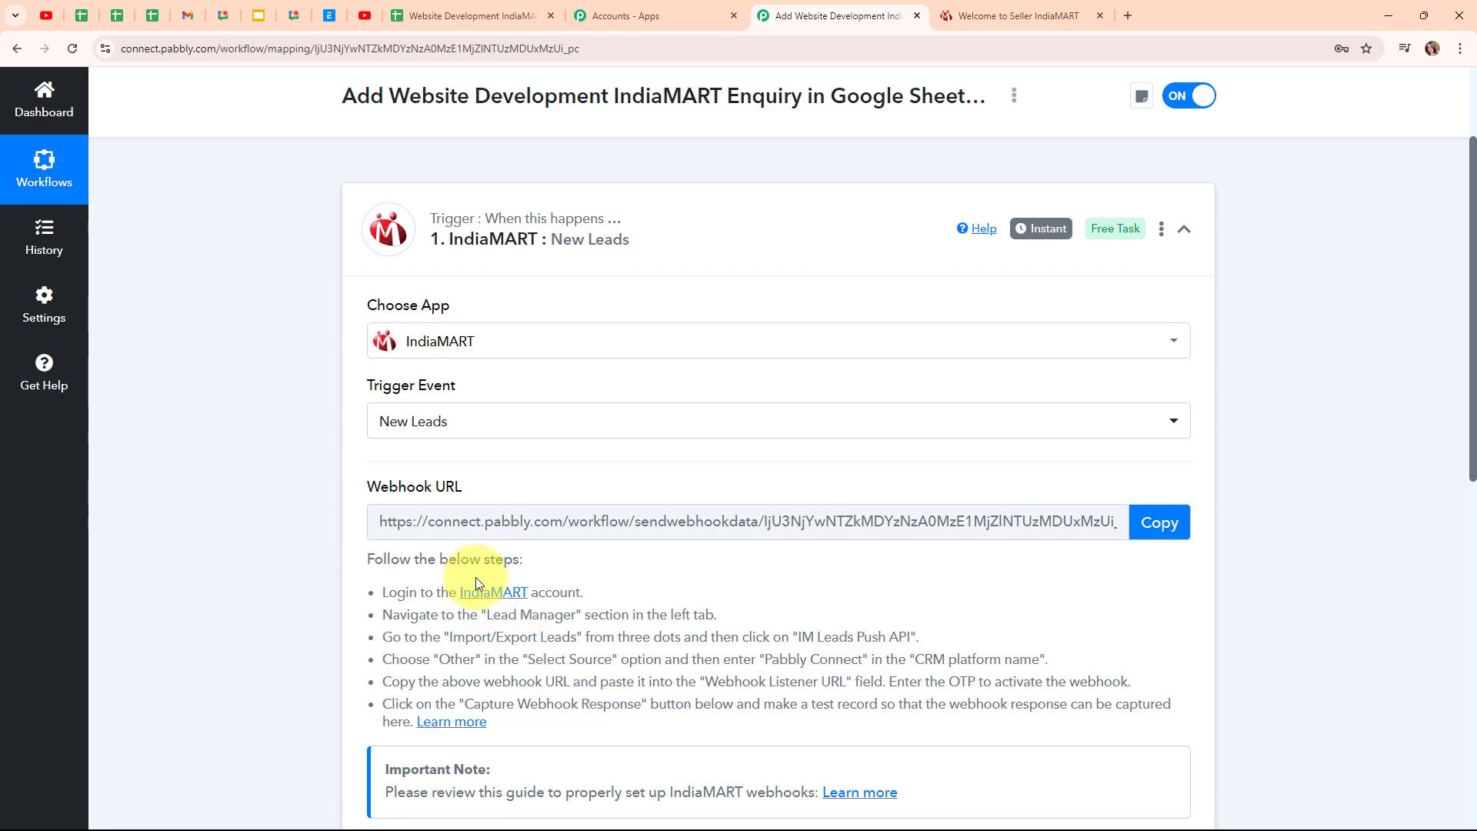
{"action": "left_click", "coordinate": [1160, 544]}
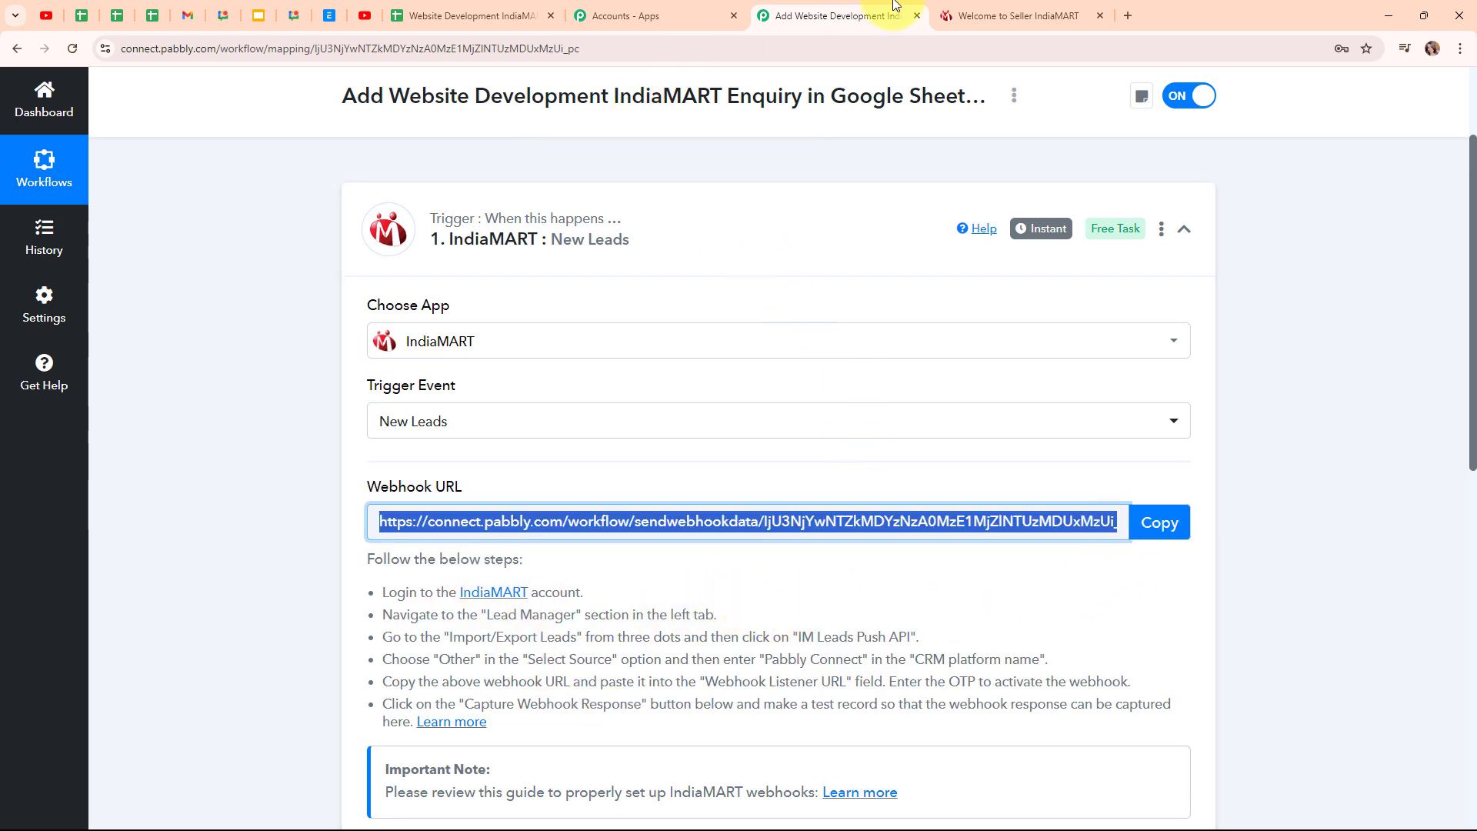
{"action": "left_click", "coordinate": [948, 9]}
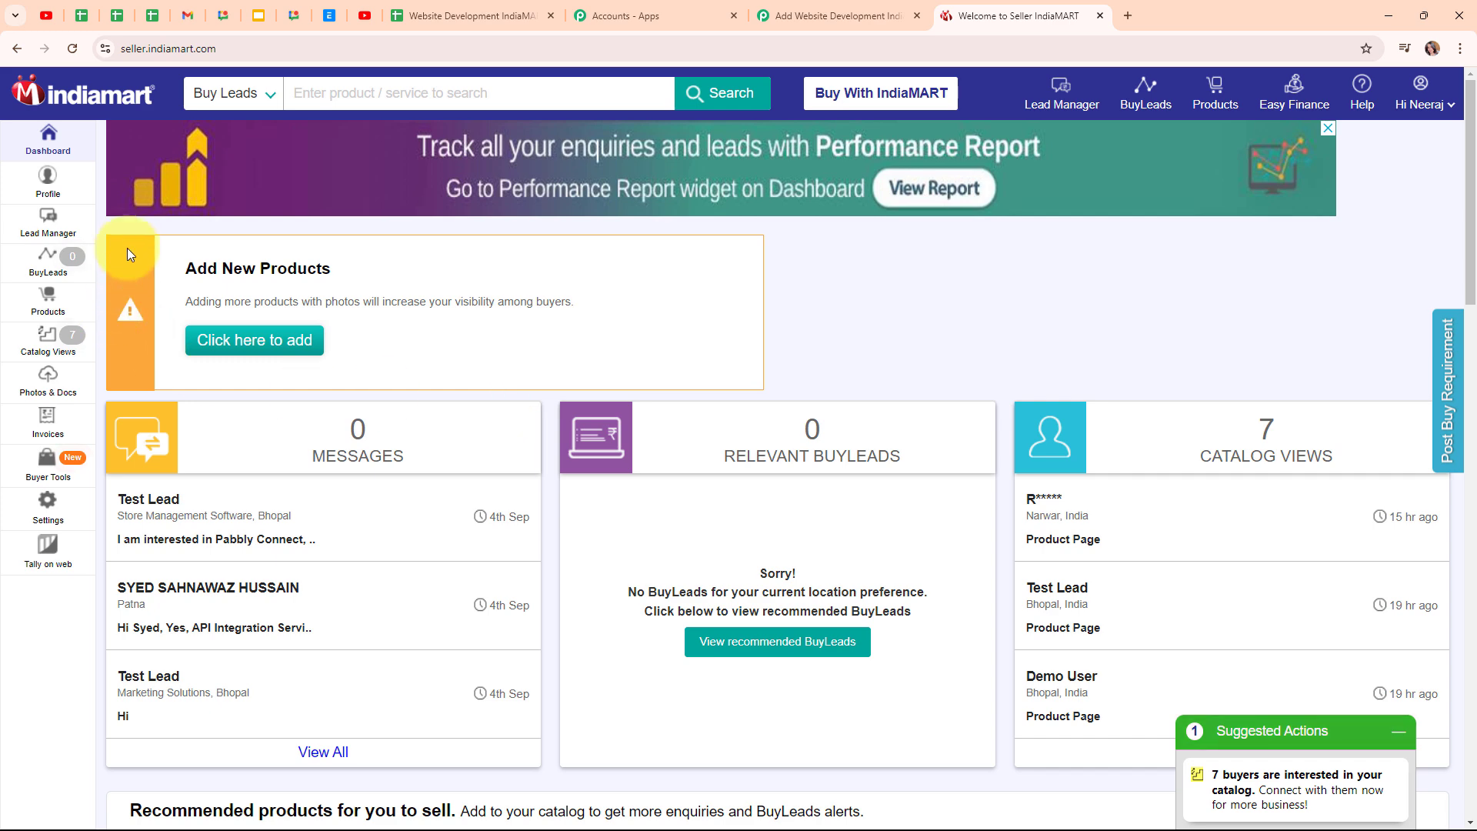
Open Lead Manager's Import / Export Leads > Push API page and set Select Source to Other
{"action": "left_click", "coordinate": [61, 232]}
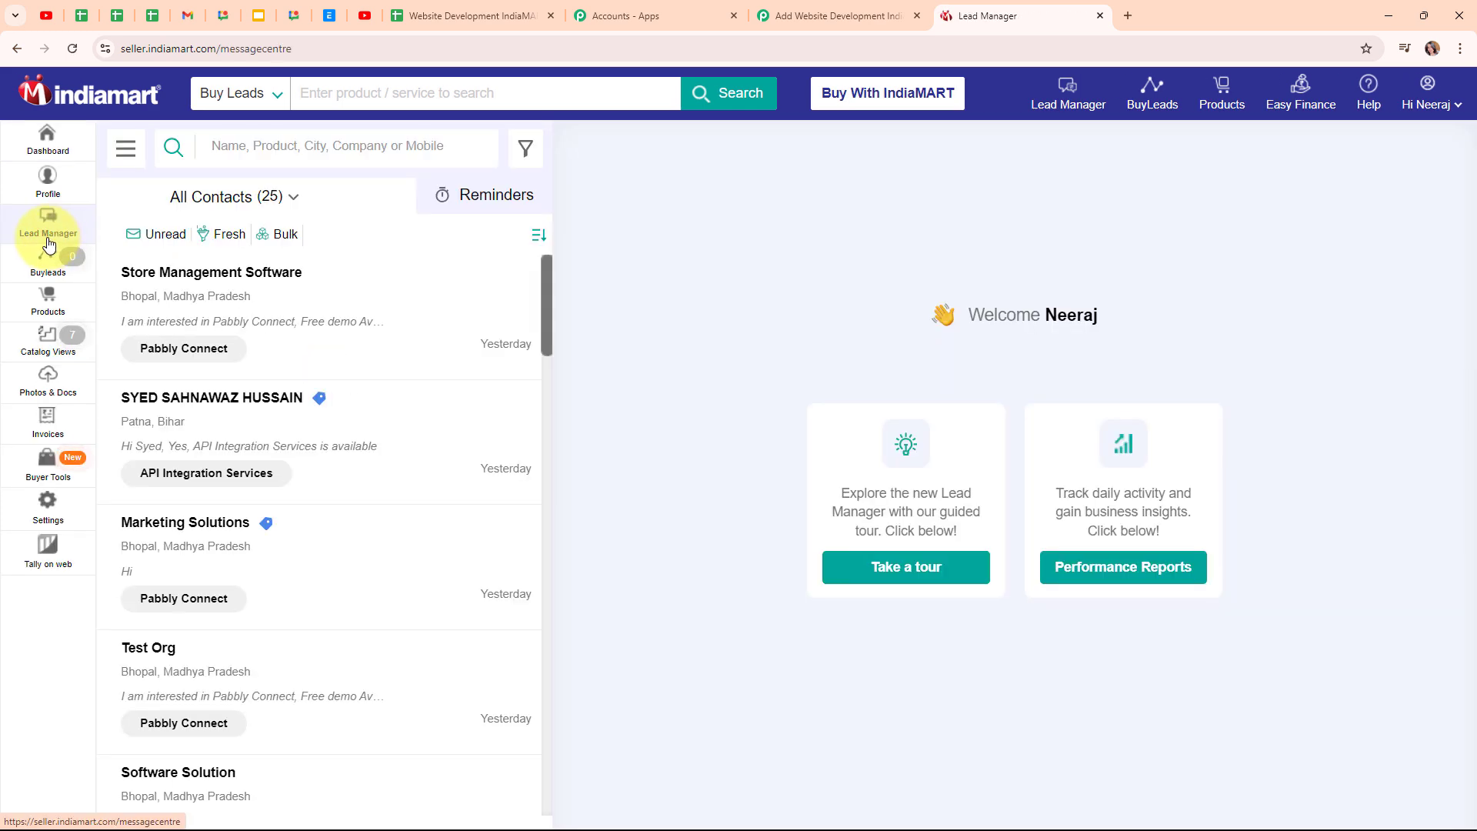
{"action": "left_click", "coordinate": [126, 149]}
{"action": "left_click", "coordinate": [179, 286]}
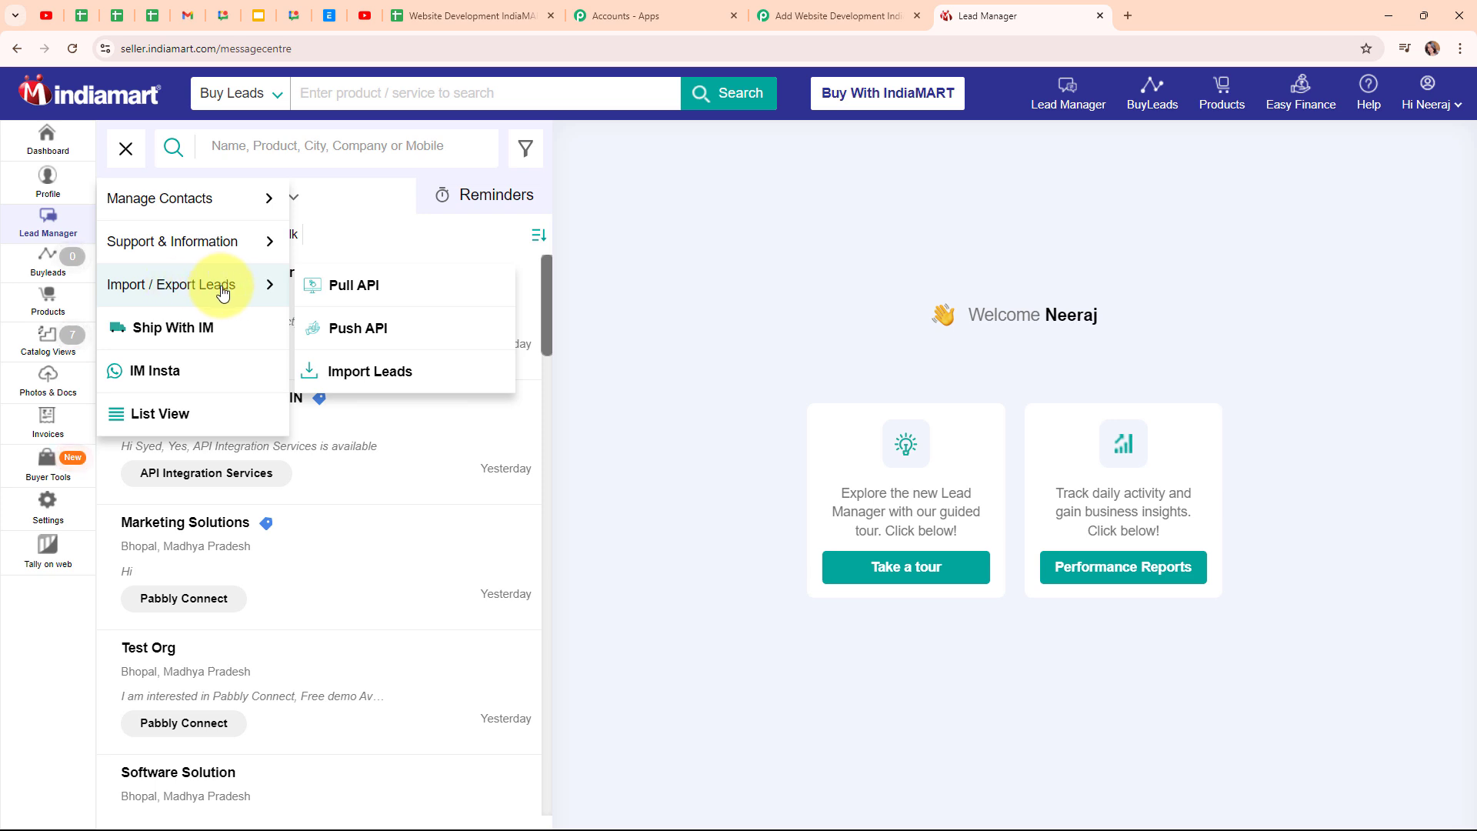
{"action": "left_click", "coordinate": [352, 353]}
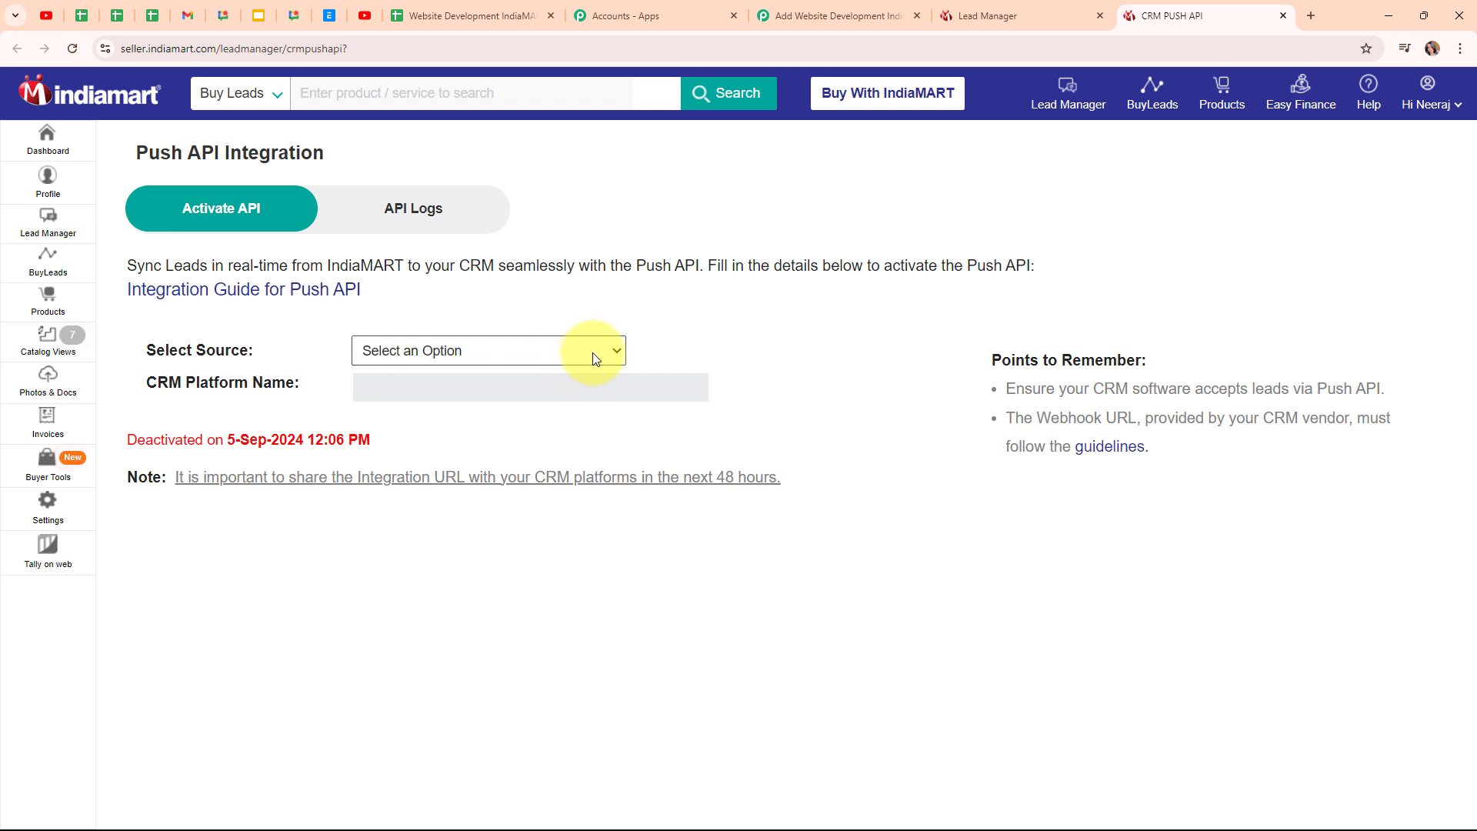
{"action": "left_click", "coordinate": [615, 350]}
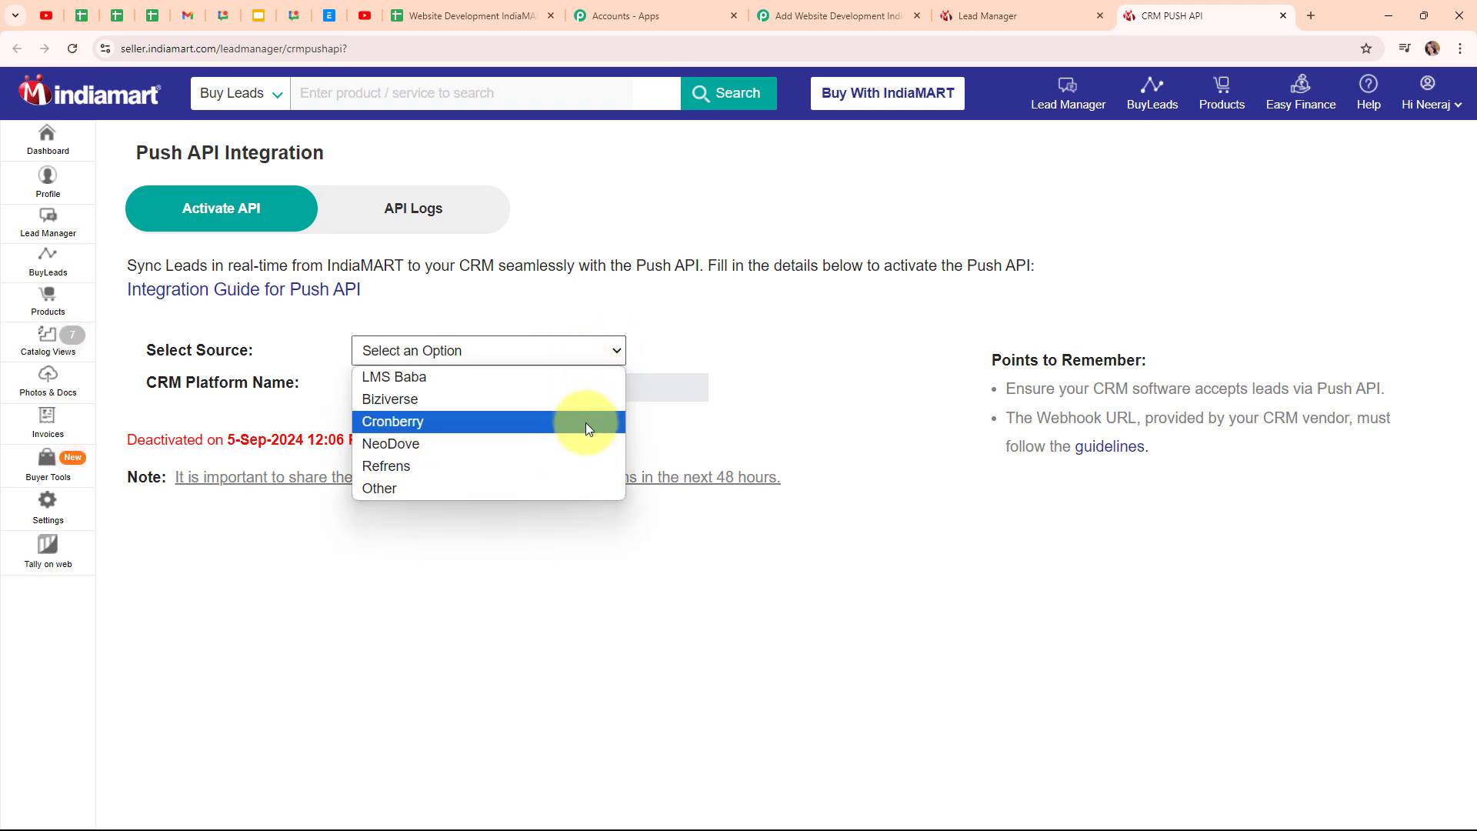
{"action": "left_click", "coordinate": [384, 488]}
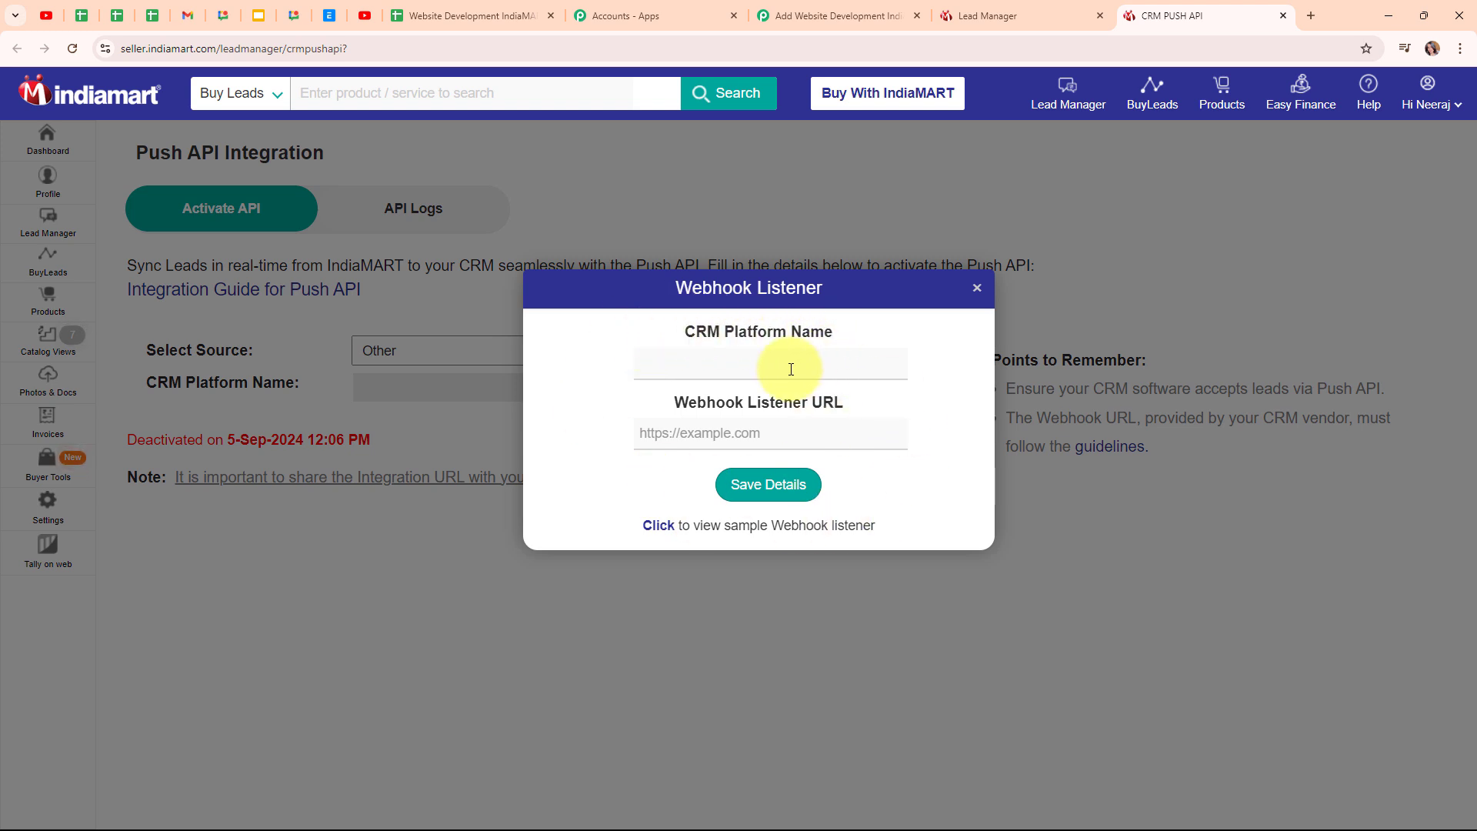
Save the webhook listener with platform name 'Pabby Connect' and the pasted Pabbly webhook URL
{"action": "left_click", "coordinate": [749, 370]}
{"action": "left_click", "coordinate": [749, 402]}
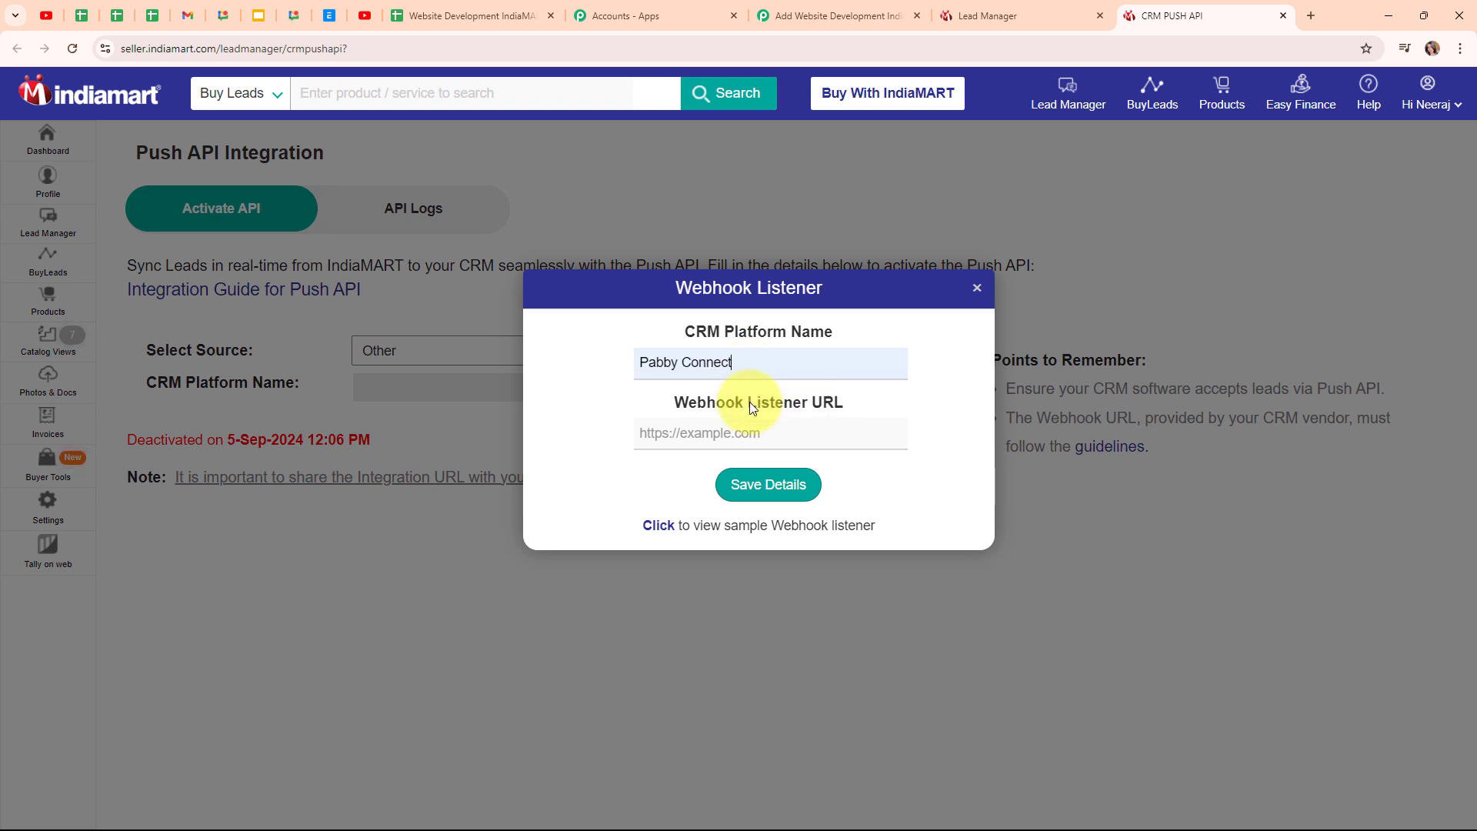
{"action": "left_click", "coordinate": [719, 436]}
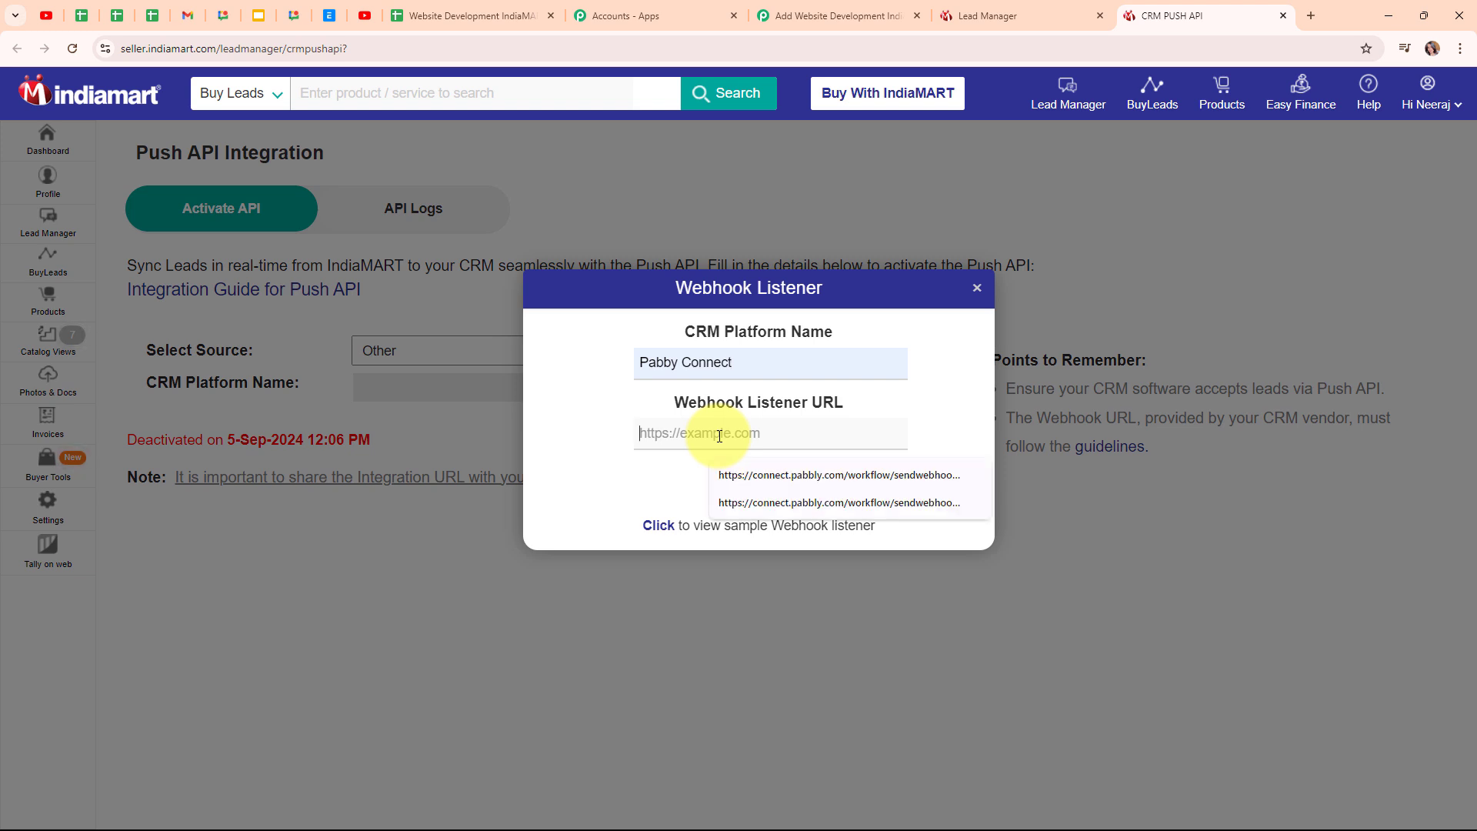
{"action": "key", "text": "ctrl+v"}
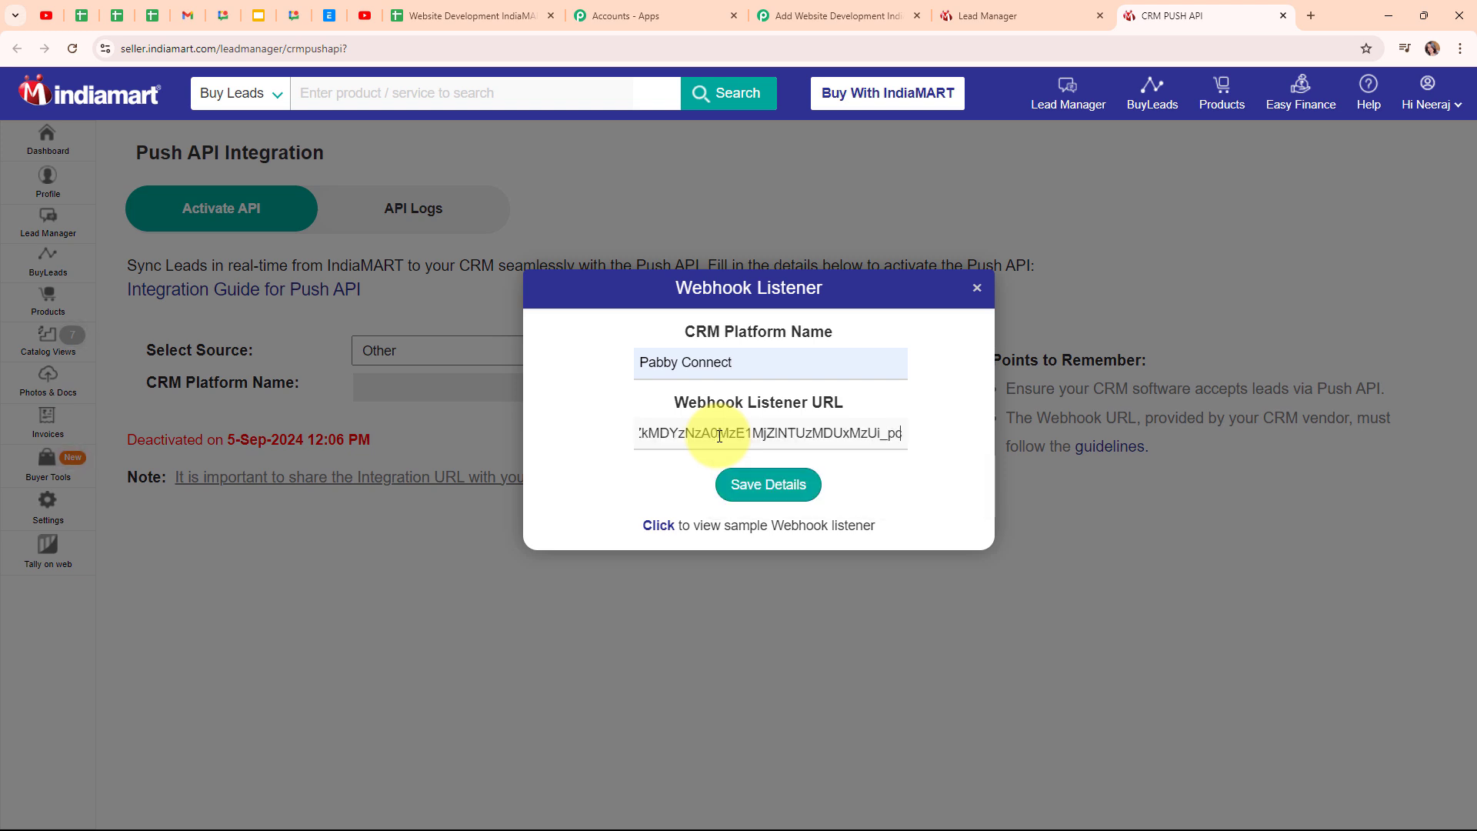
{"action": "left_click", "coordinate": [544, 383]}
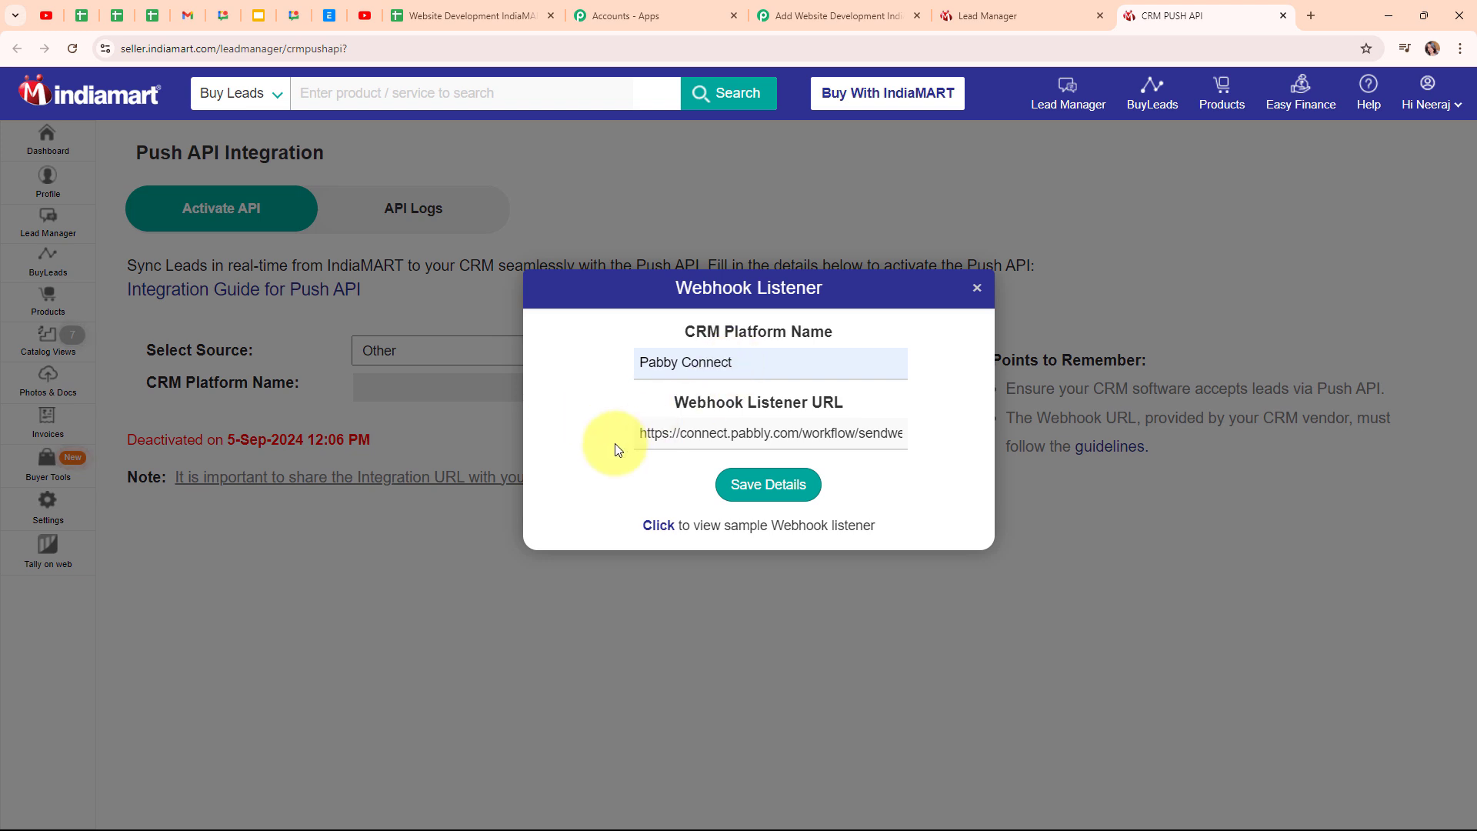
{"action": "left_click", "coordinate": [793, 498]}
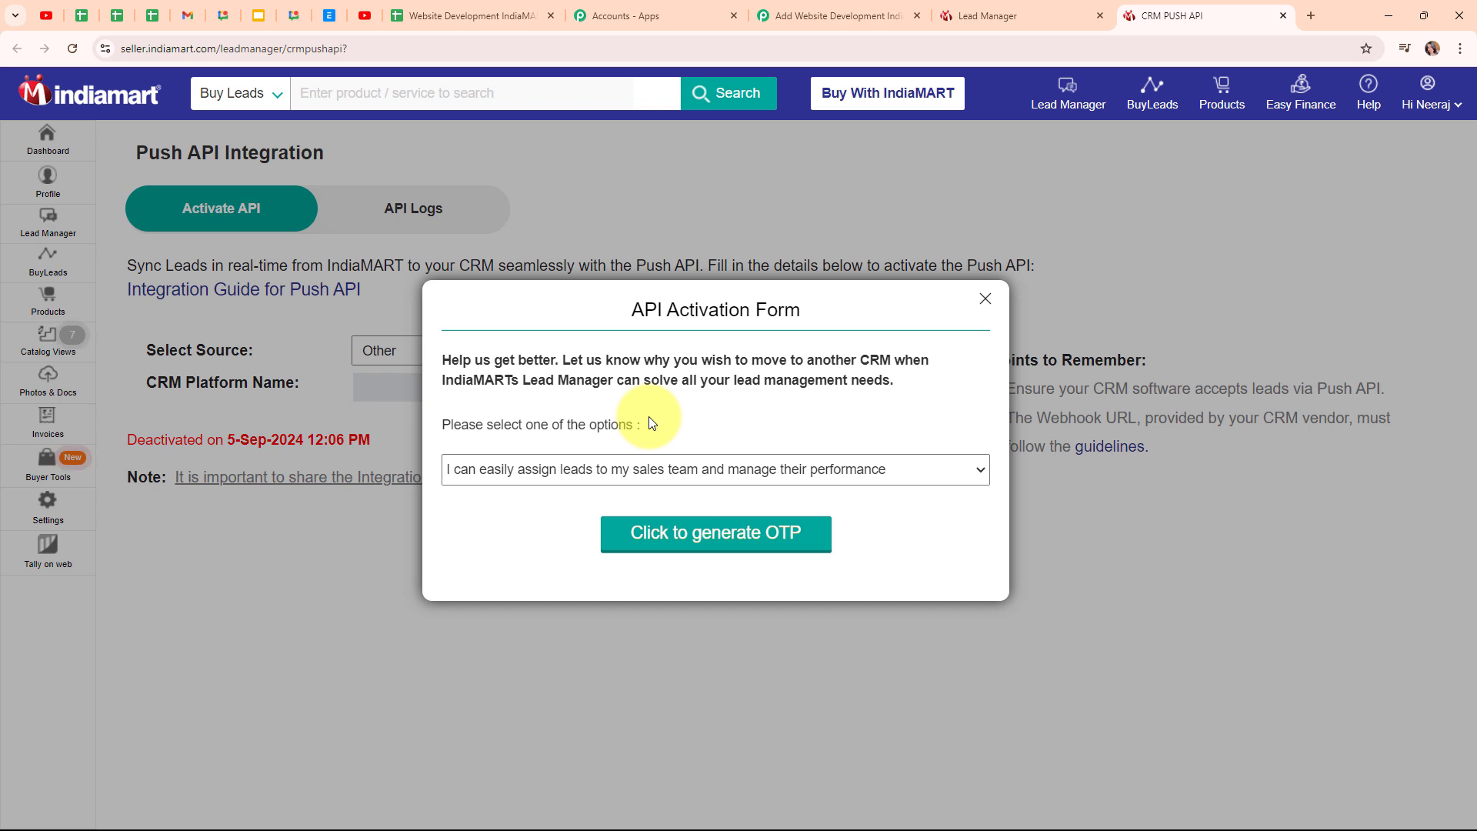
Choose a CRM-switch reason, verify with the one-time code to activate Push API, then return to Pabbly
{"action": "left_click", "coordinate": [981, 469]}
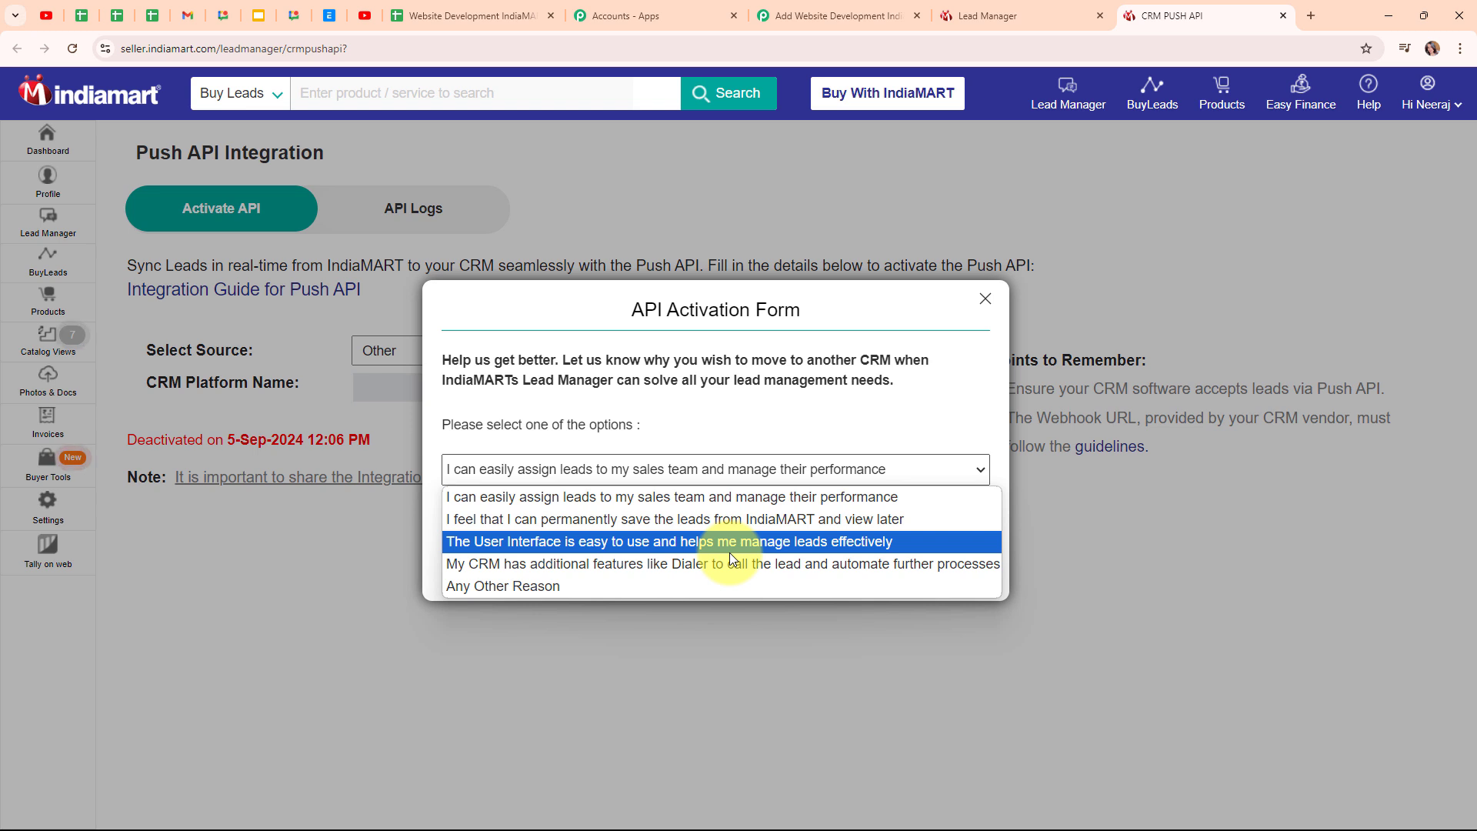
{"action": "left_click", "coordinate": [621, 502]}
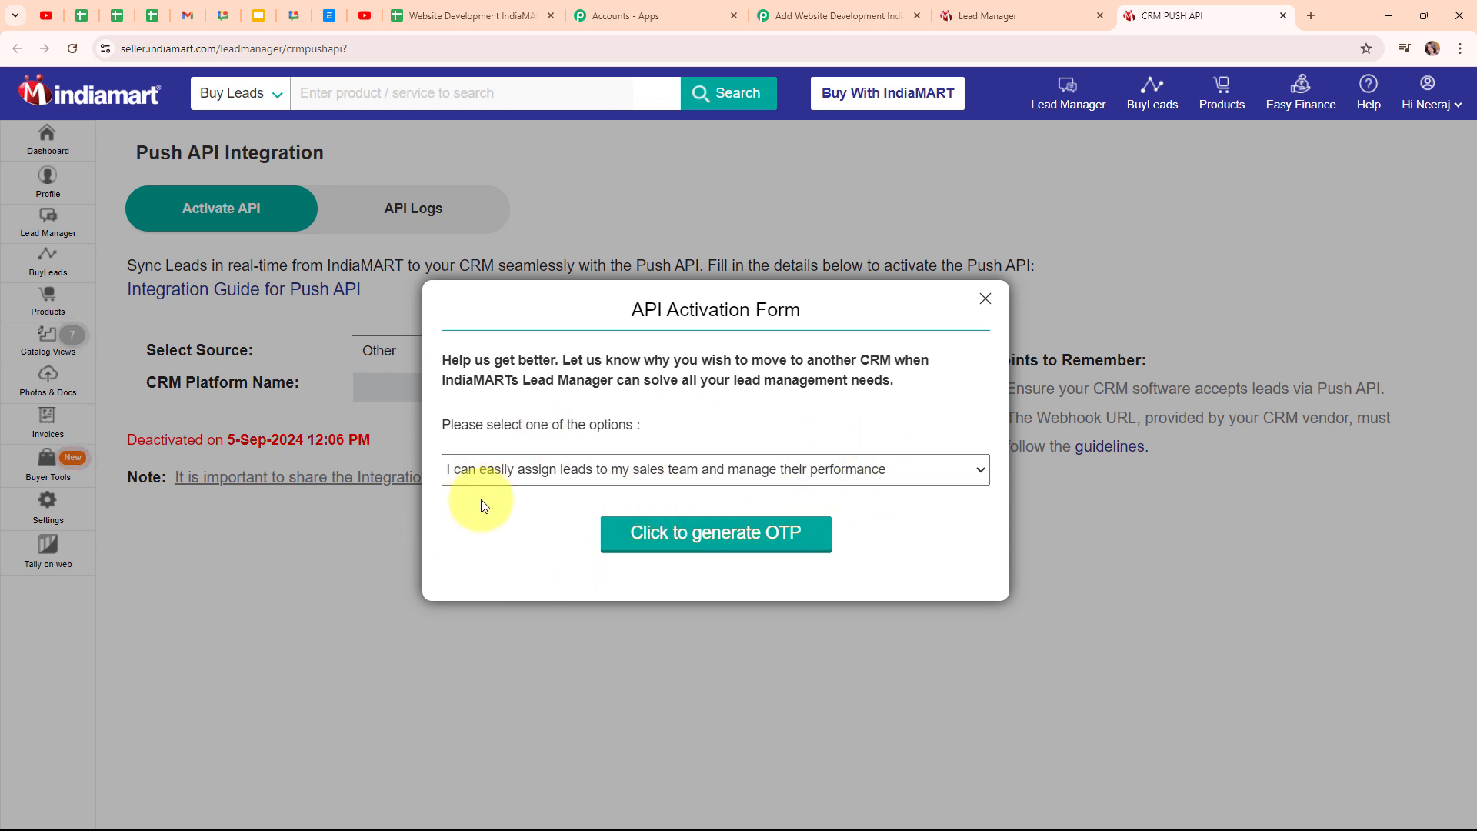
{"action": "left_click", "coordinate": [737, 544]}
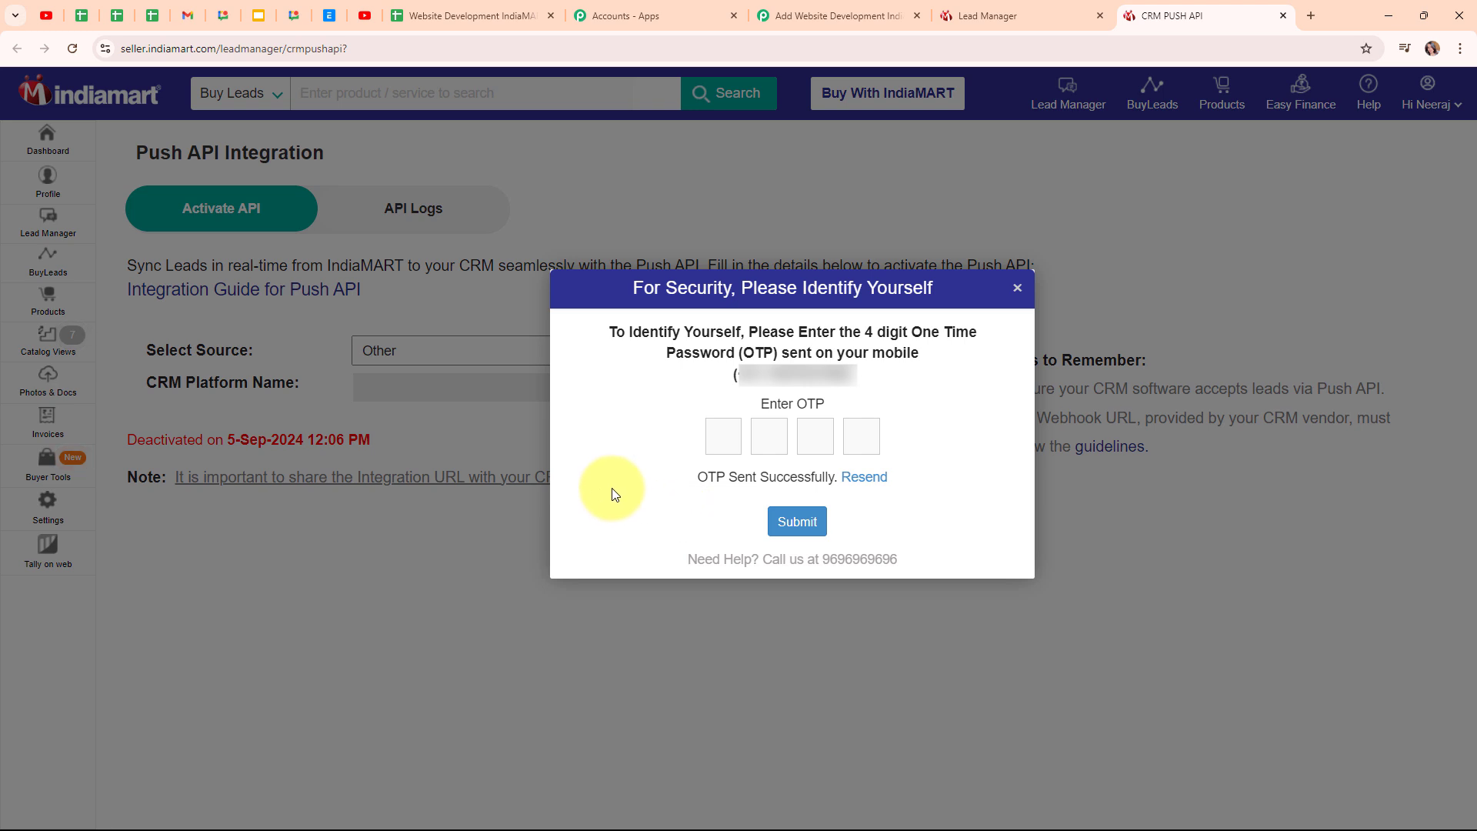
{"action": "left_click", "coordinate": [797, 523]}
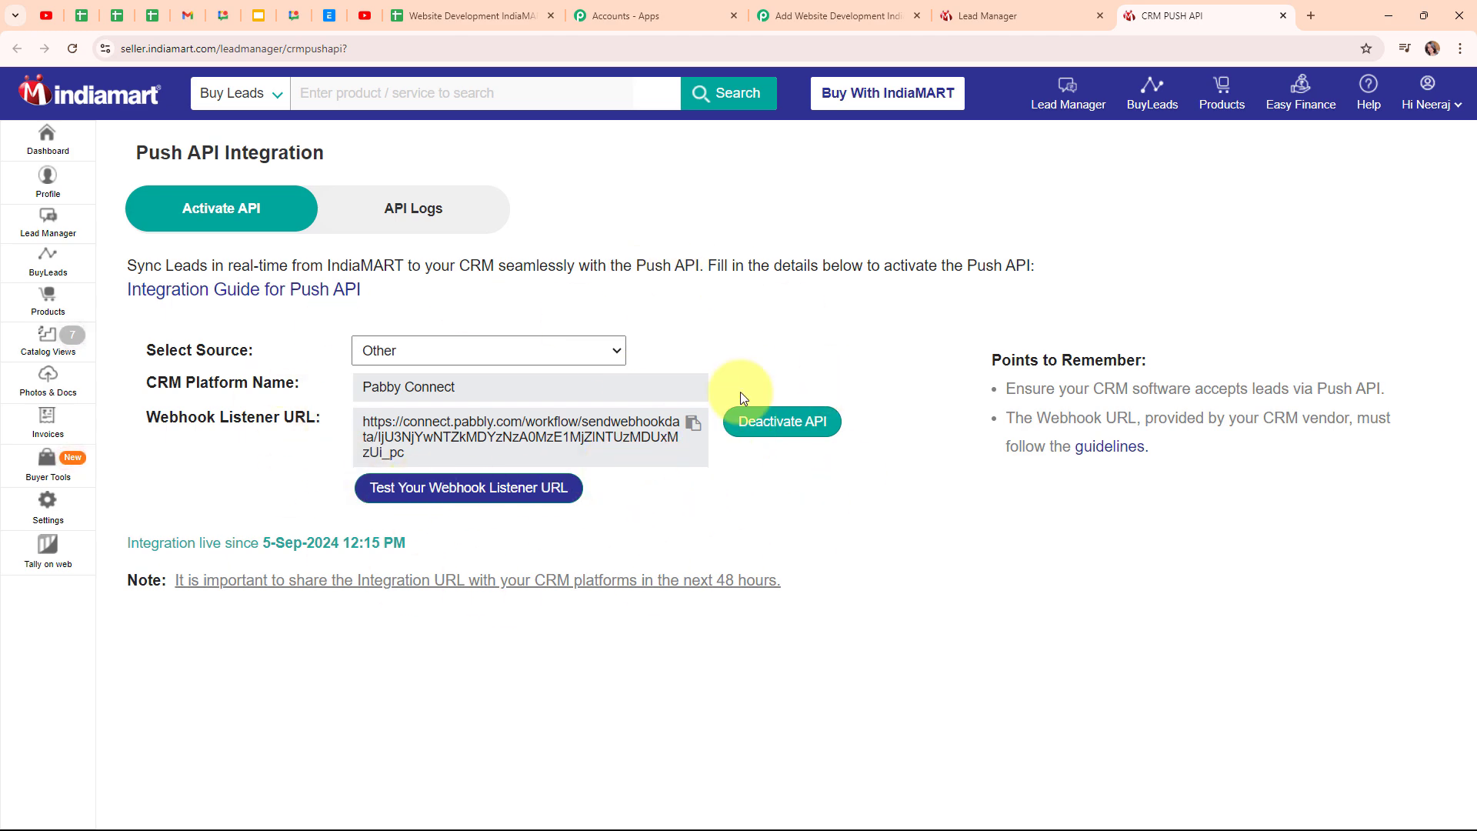
{"action": "left_click", "coordinate": [846, 16]}
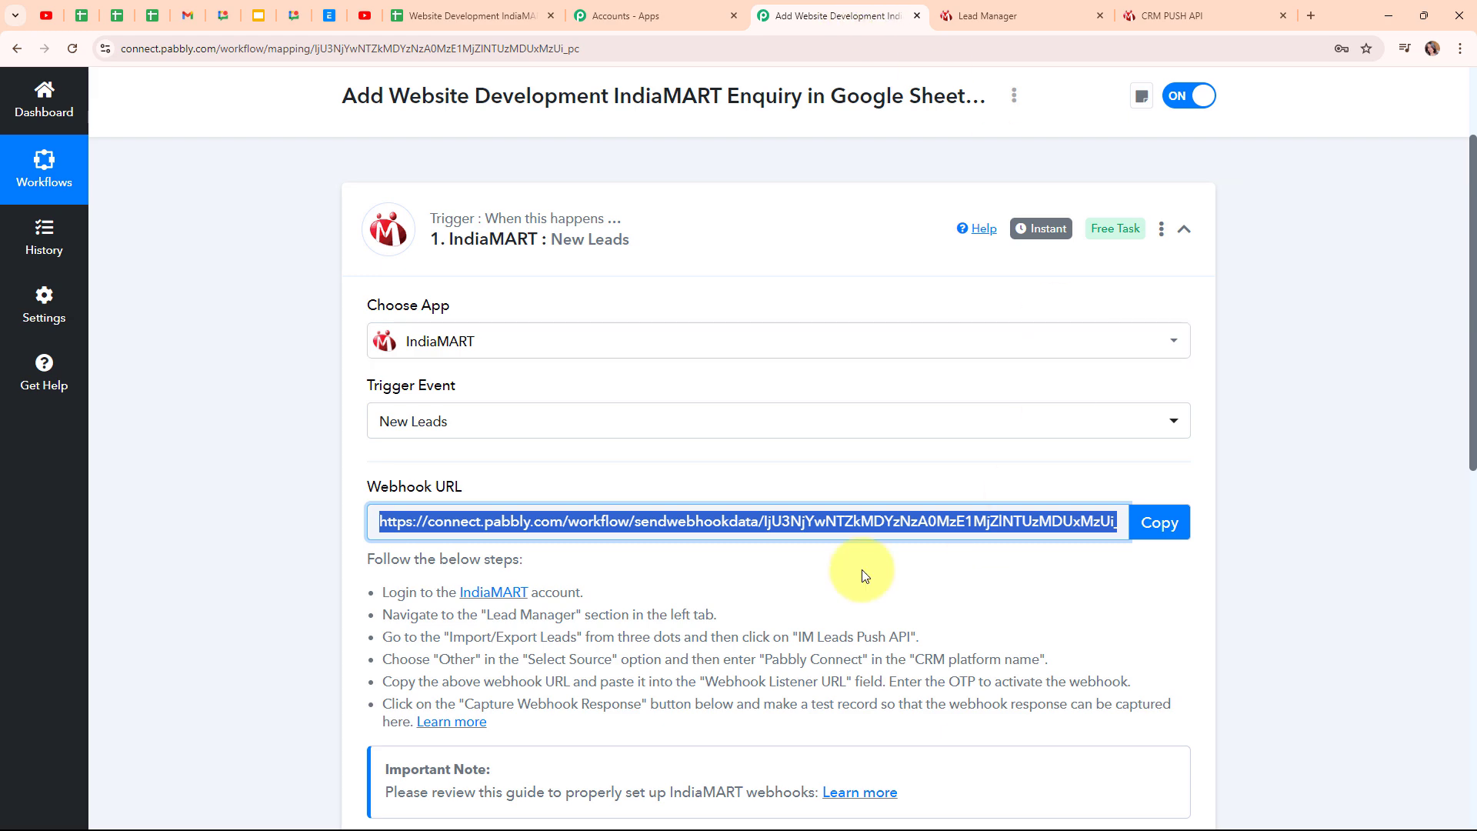
Start capturing the IndiaMART webhook response, then return to the CRM Push API page
{"action": "scroll", "coordinate": [851, 592], "scroll_direction": "down", "scroll_amount": 4}
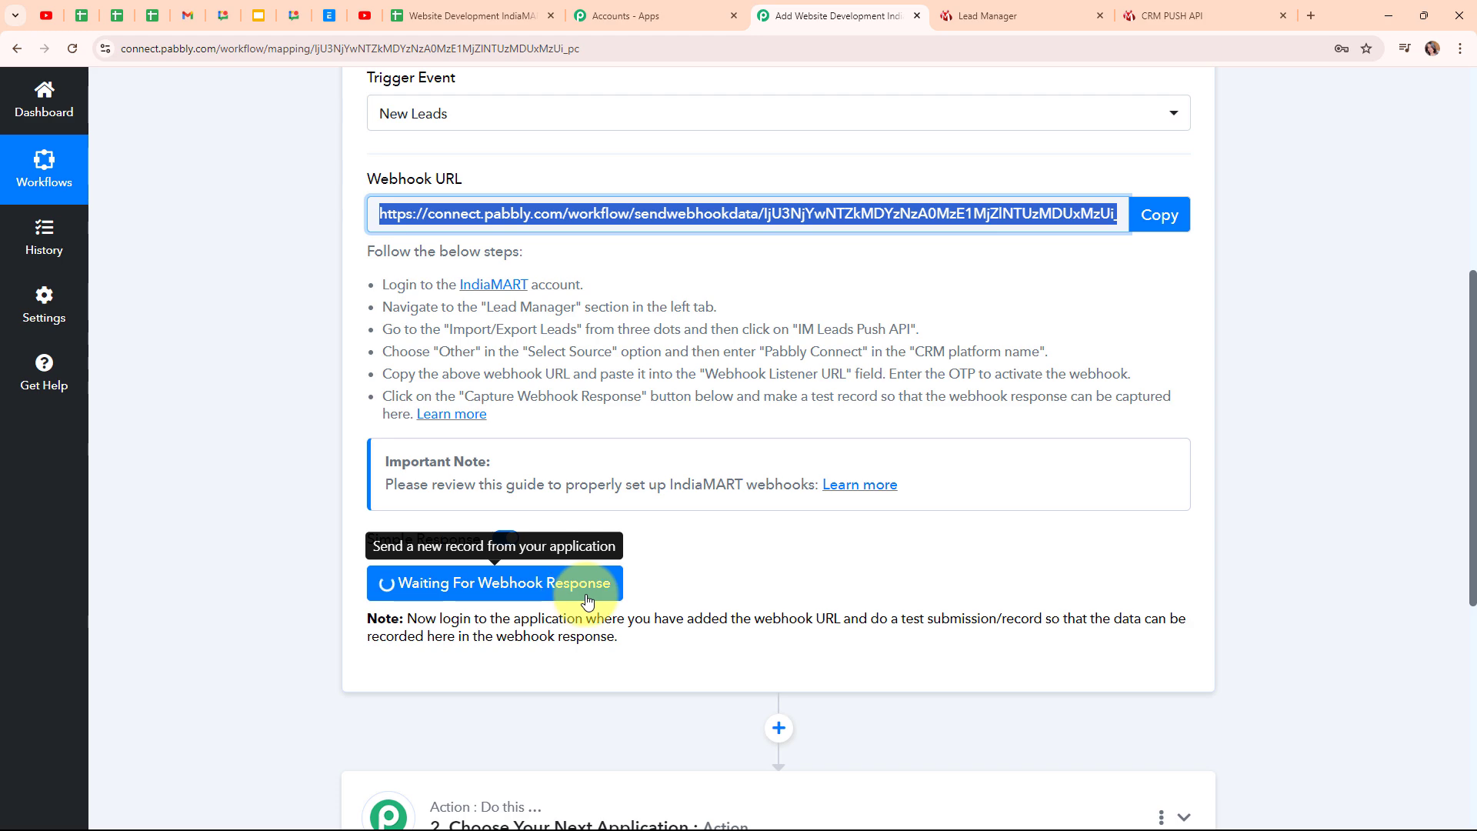
{"action": "left_click", "coordinate": [1239, 6]}
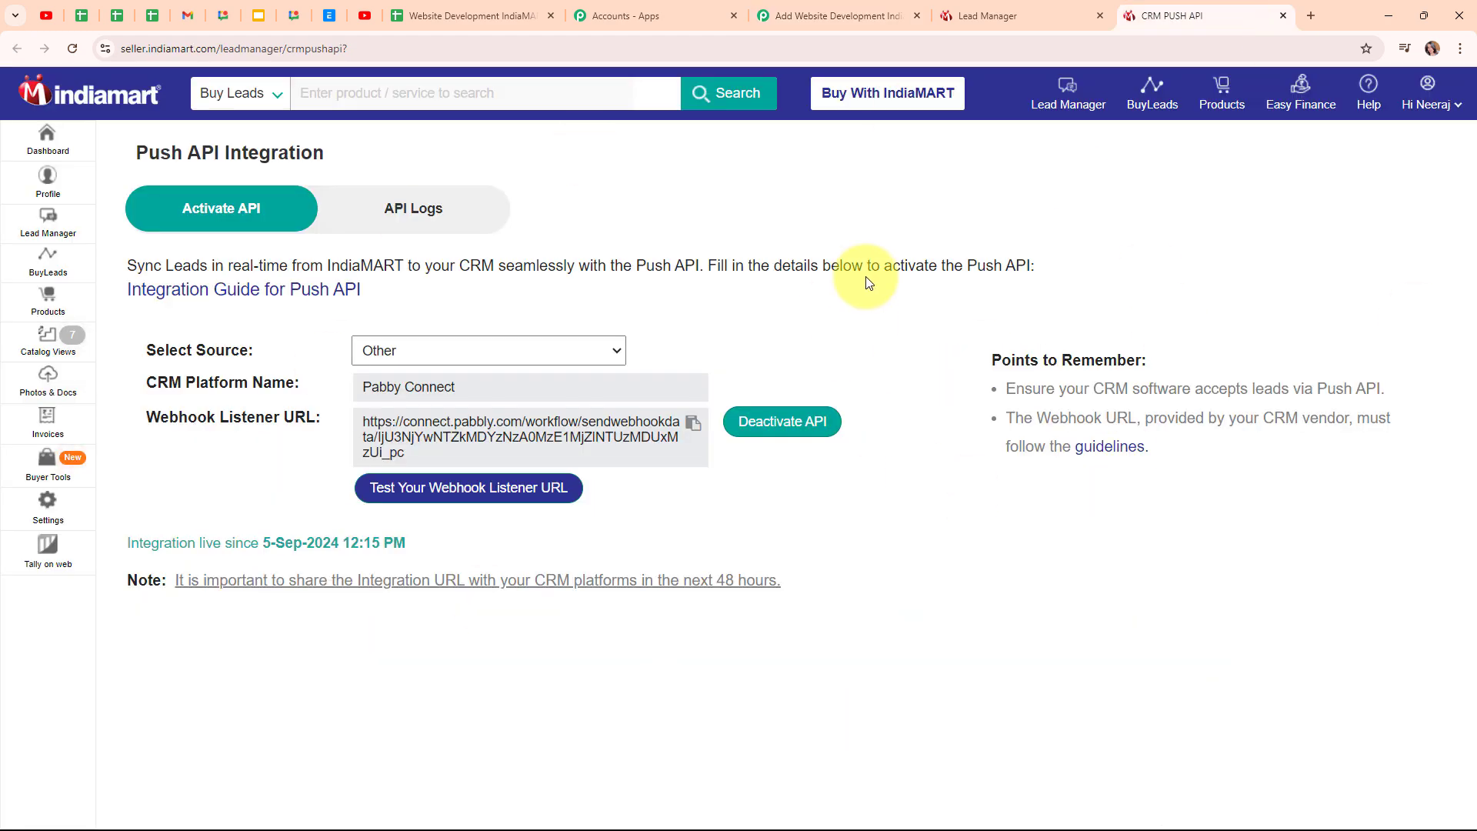
Send a test lead to the Pabbly webhook URL and confirm the HTTP/1.1 200 OK response
{"action": "left_click", "coordinate": [438, 504]}
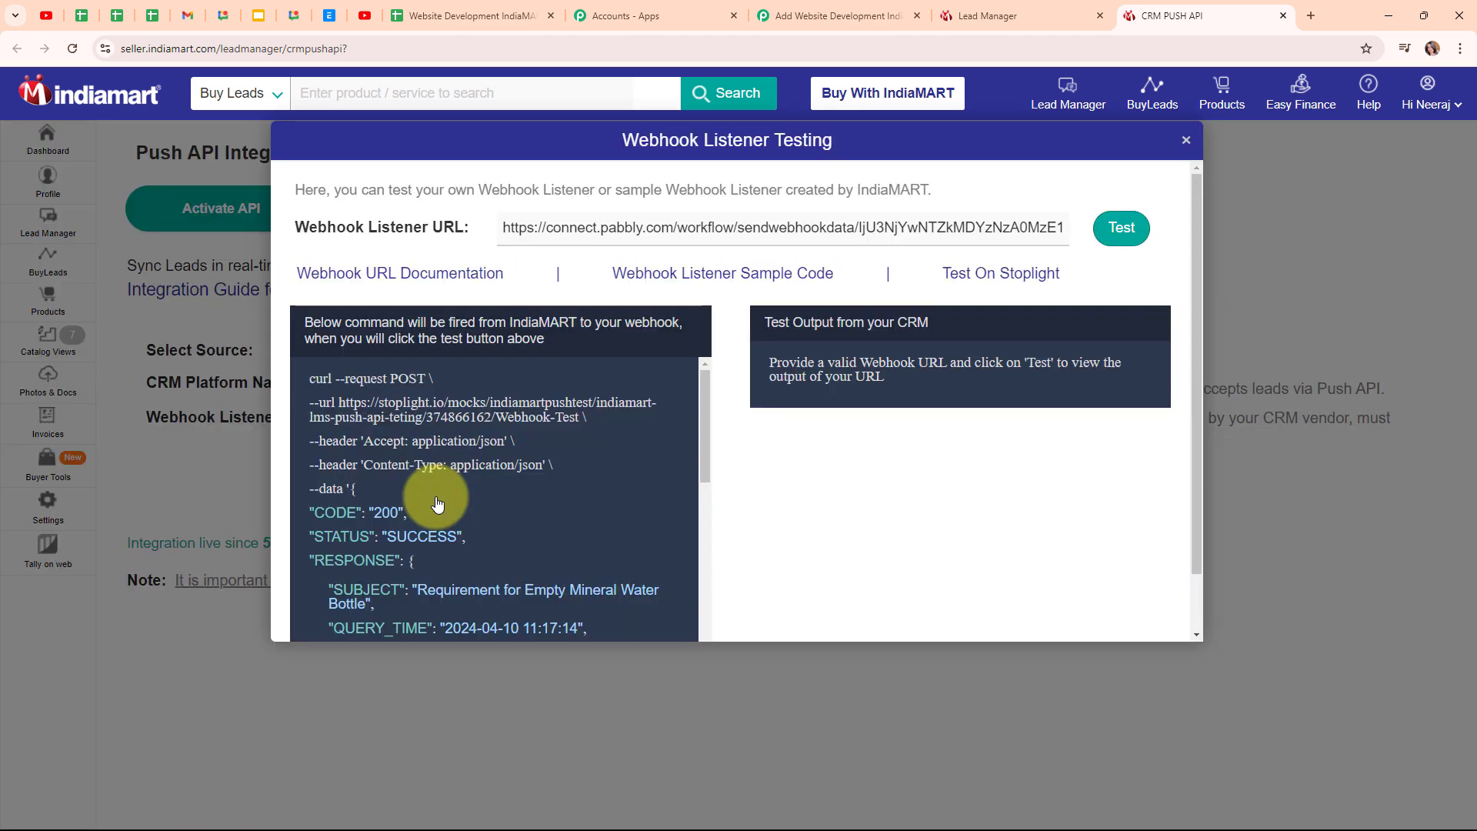
{"action": "left_click", "coordinate": [1108, 243]}
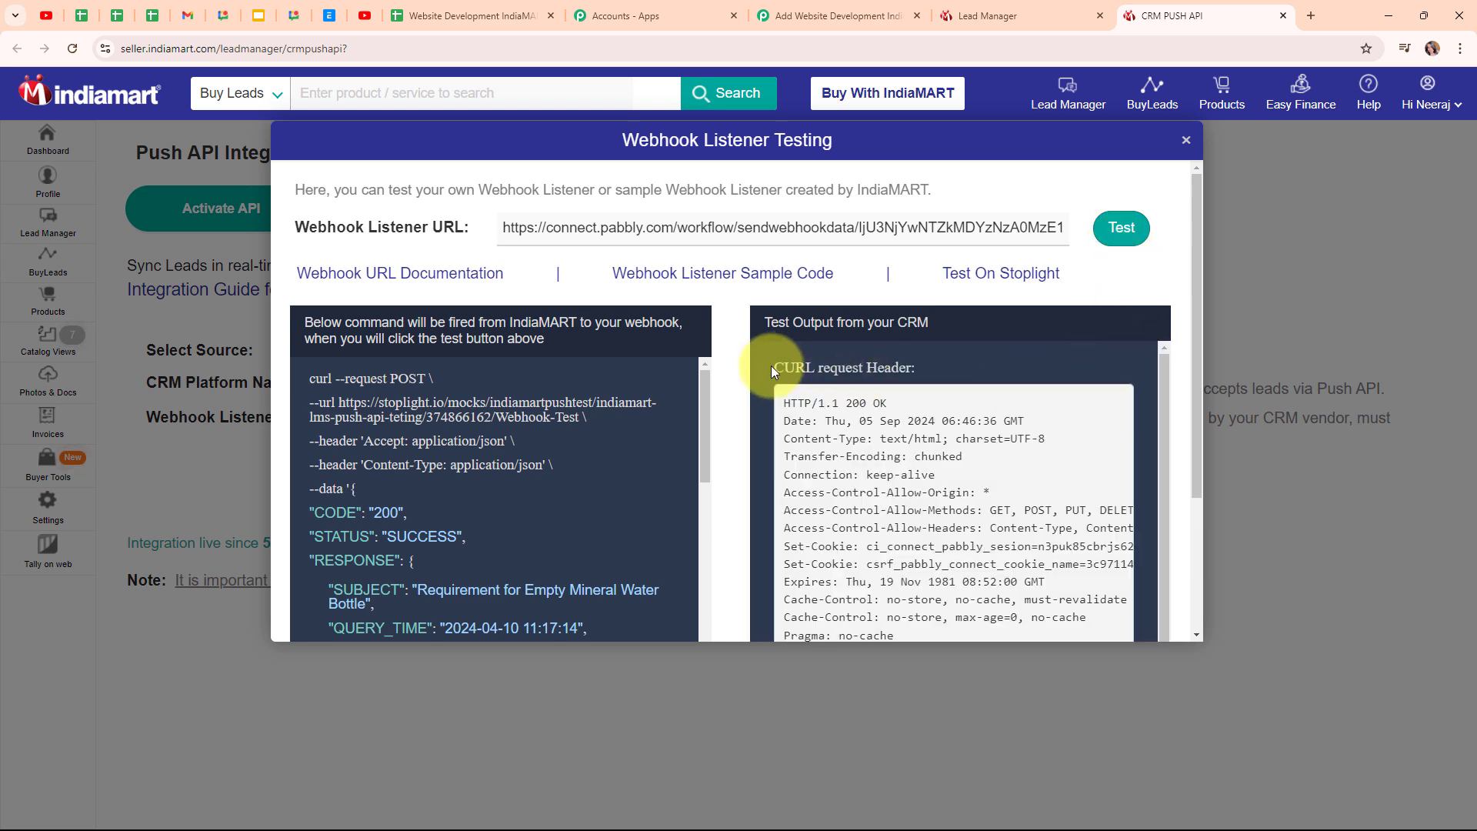
{"action": "left_click_drag", "start_coordinate": [772, 367], "coordinate": [965, 374]}
{"action": "left_click", "coordinate": [977, 332]}
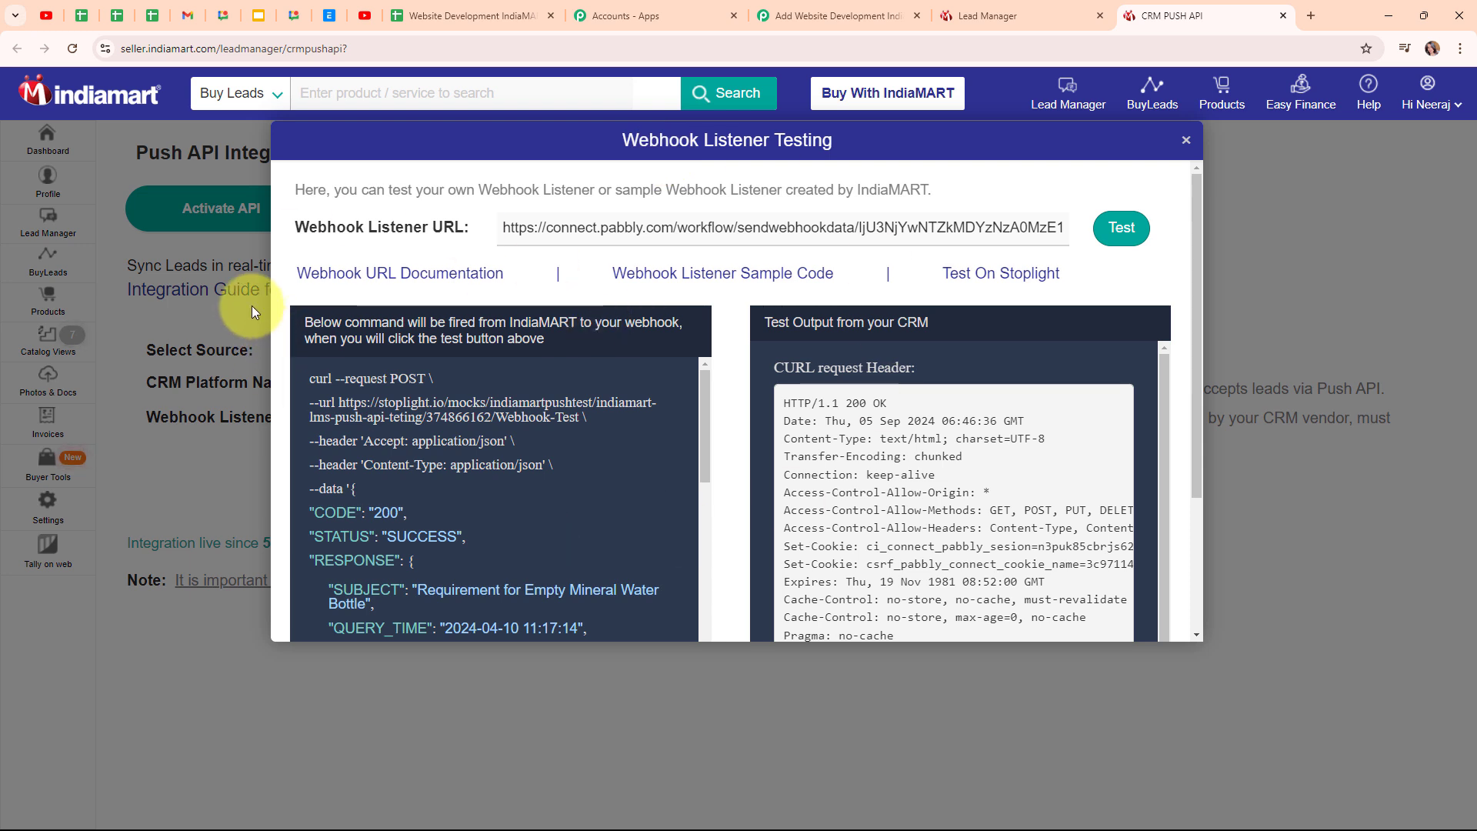
Review the captured Mineral Water Bottle lead and enlarge the query message field to reveal its <br> tags
{"action": "left_click", "coordinate": [817, 8]}
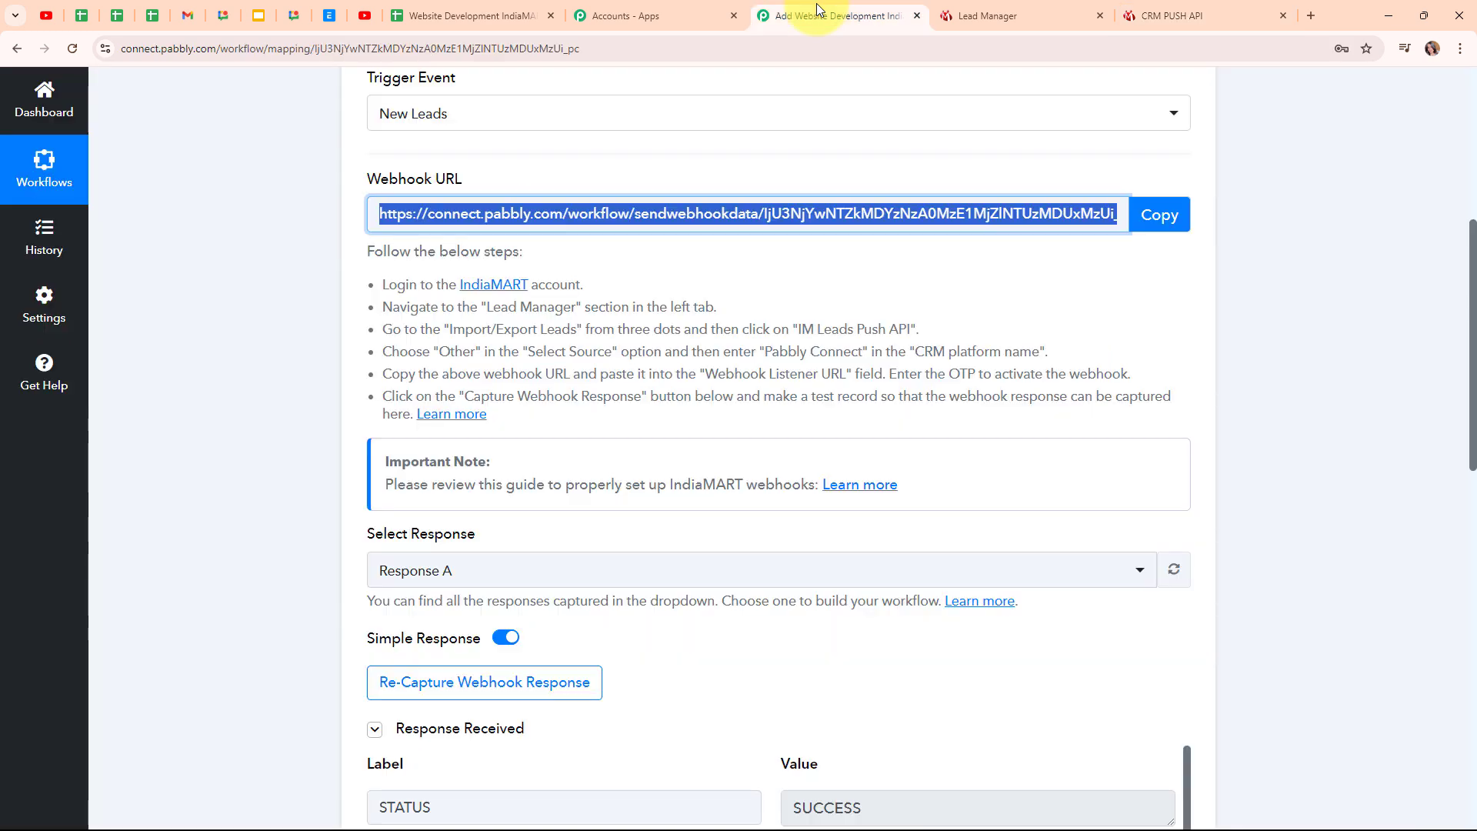
{"action": "left_click", "coordinate": [1320, 481]}
{"action": "scroll", "coordinate": [1276, 560], "scroll_direction": "down", "scroll_amount": 5}
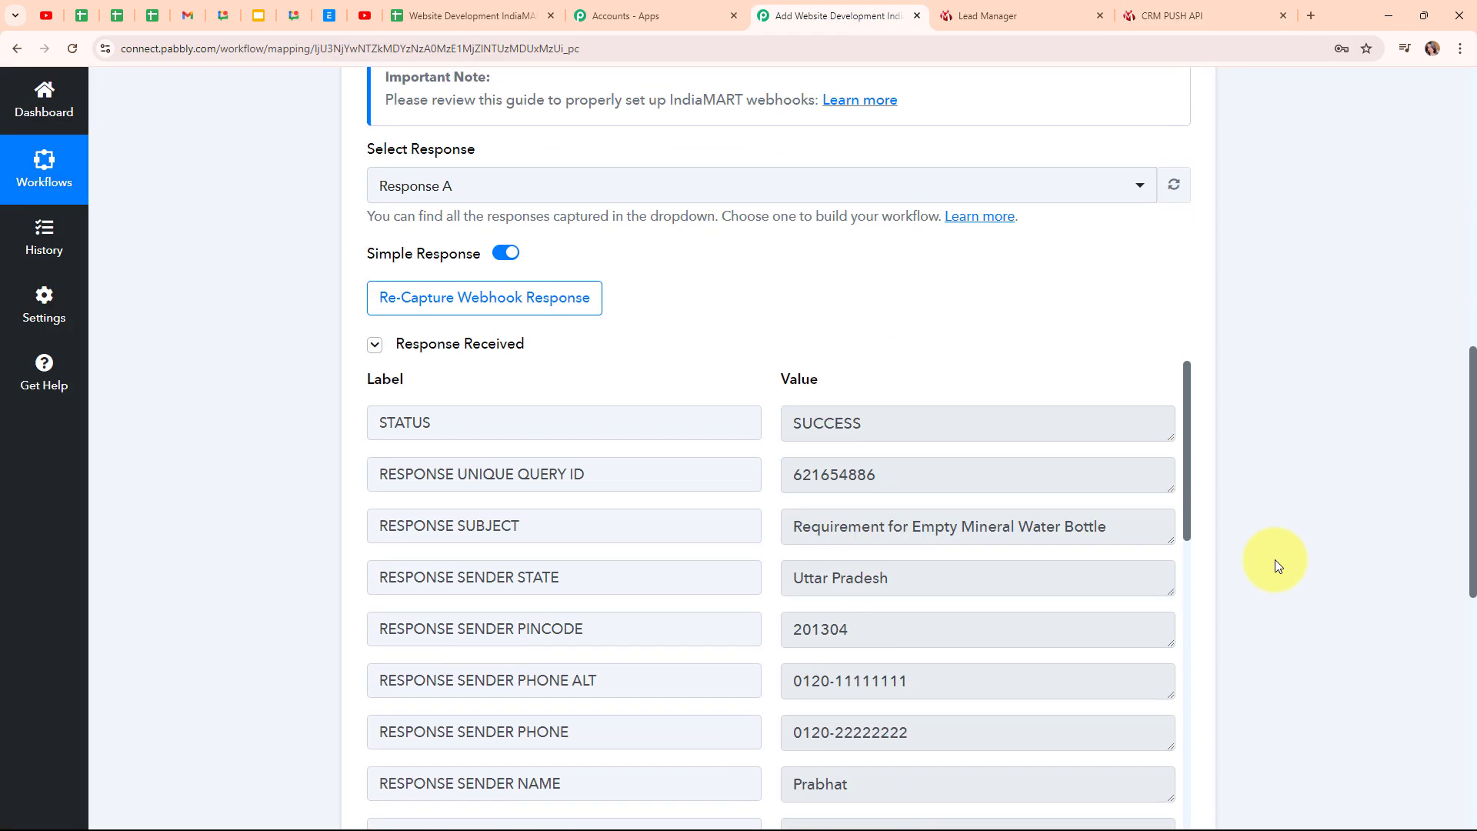
{"action": "scroll", "coordinate": [1275, 560], "scroll_direction": "down", "scroll_amount": 1}
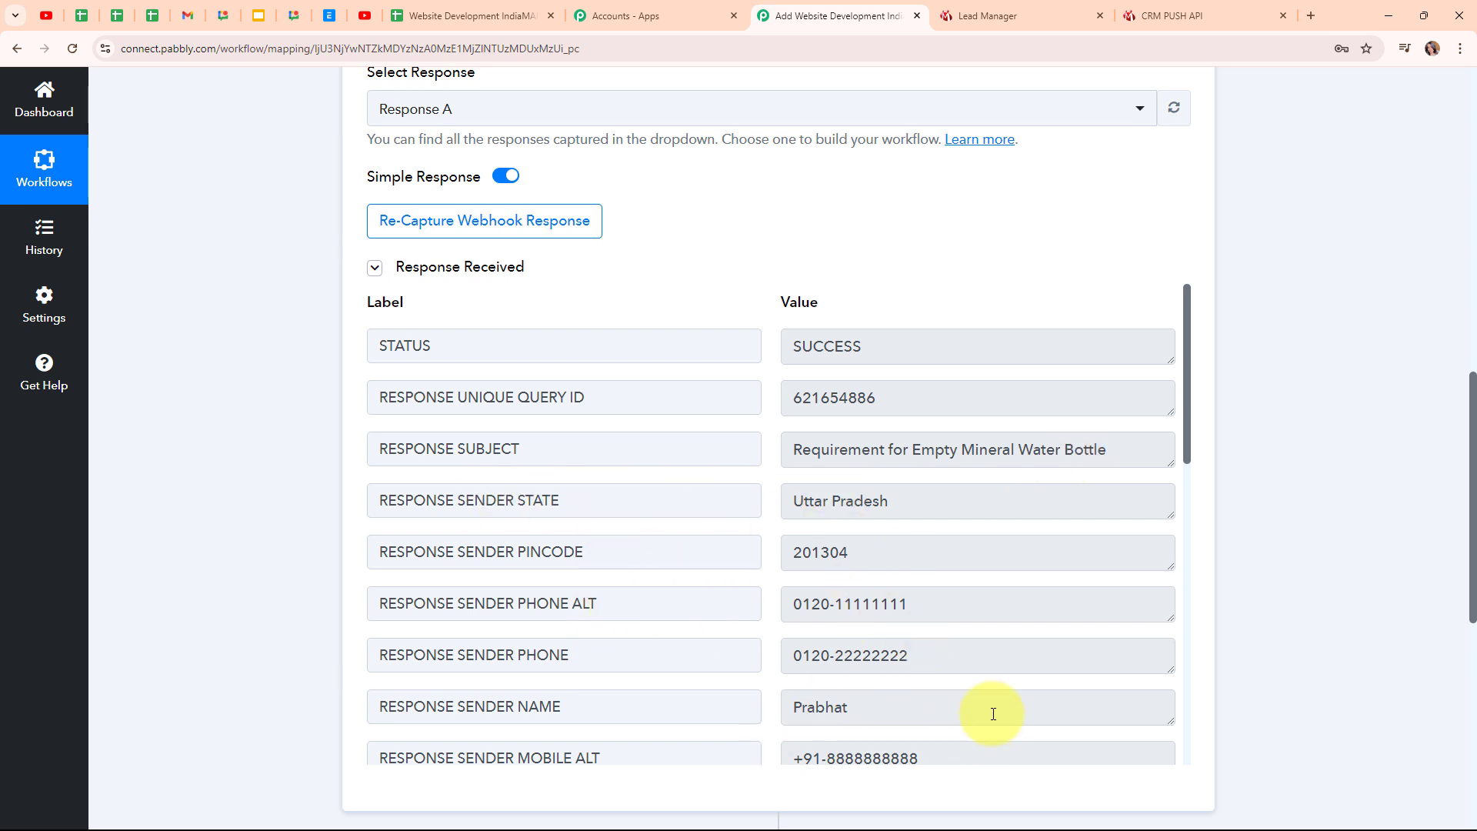
{"action": "scroll", "coordinate": [1061, 648], "scroll_direction": "down", "scroll_amount": 6}
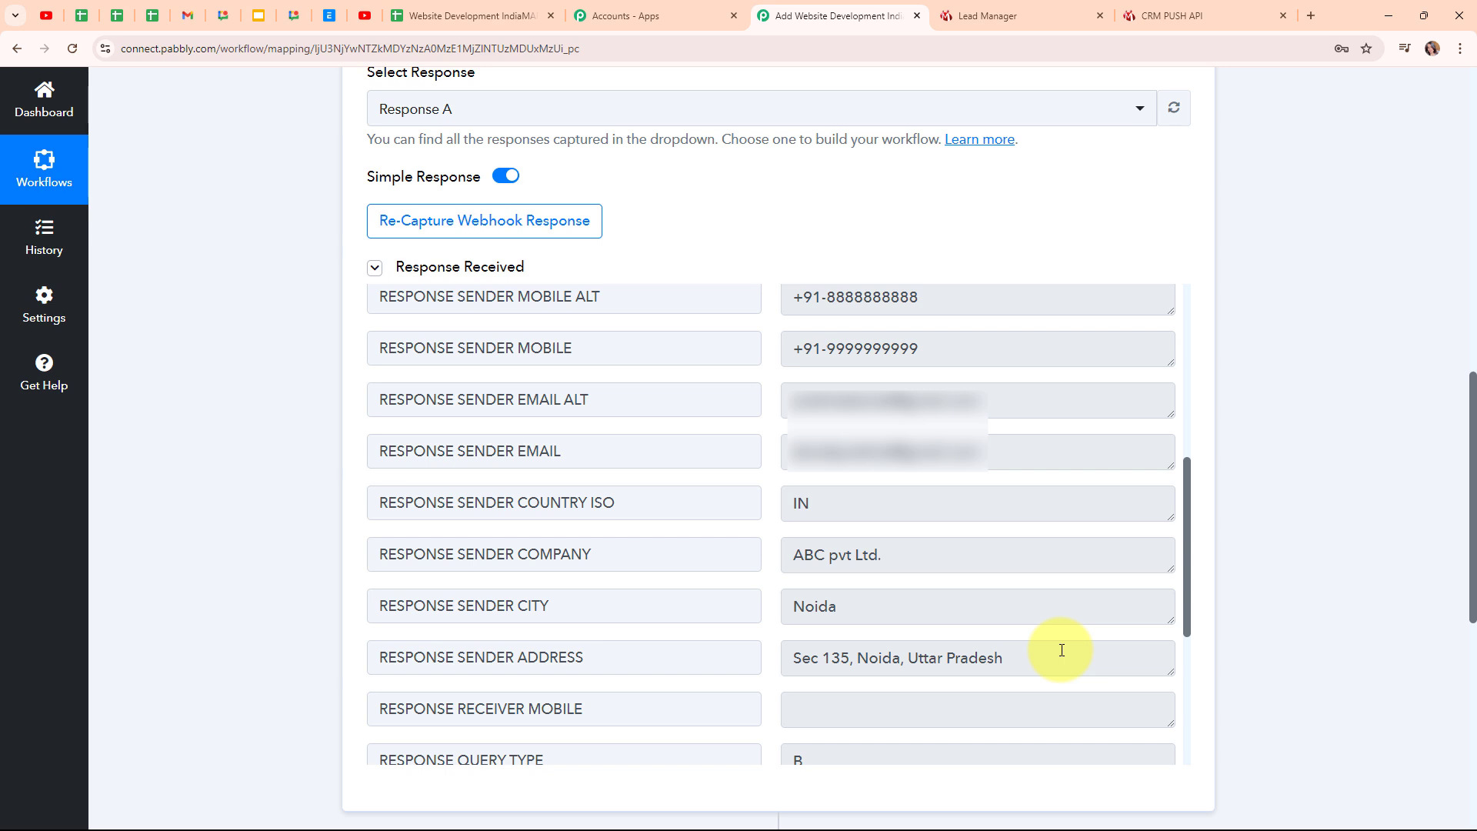
{"action": "scroll", "coordinate": [1061, 650], "scroll_direction": "down", "scroll_amount": 6}
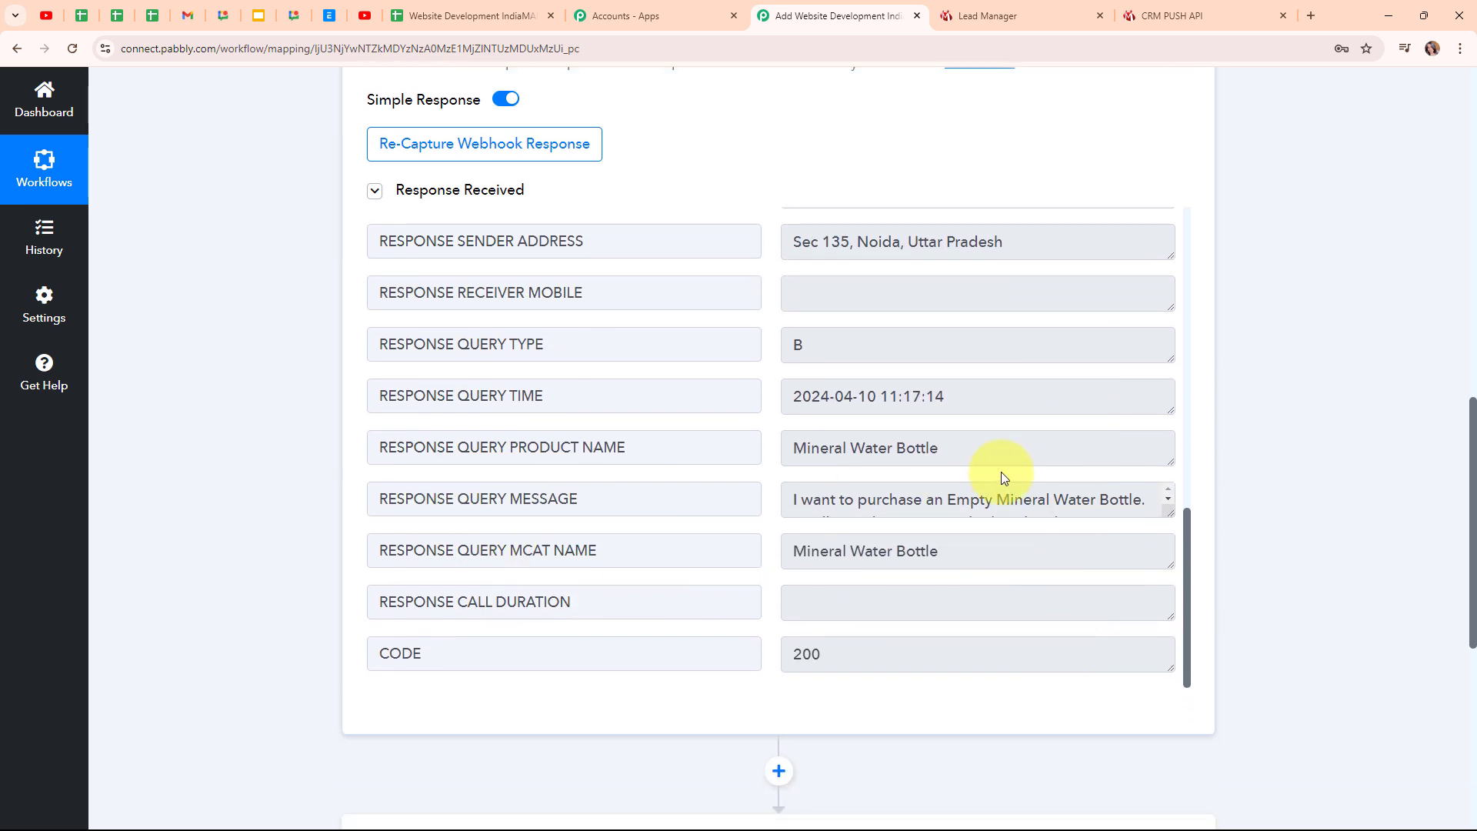
{"action": "left_click_drag", "start_coordinate": [1001, 454], "coordinate": [752, 462]}
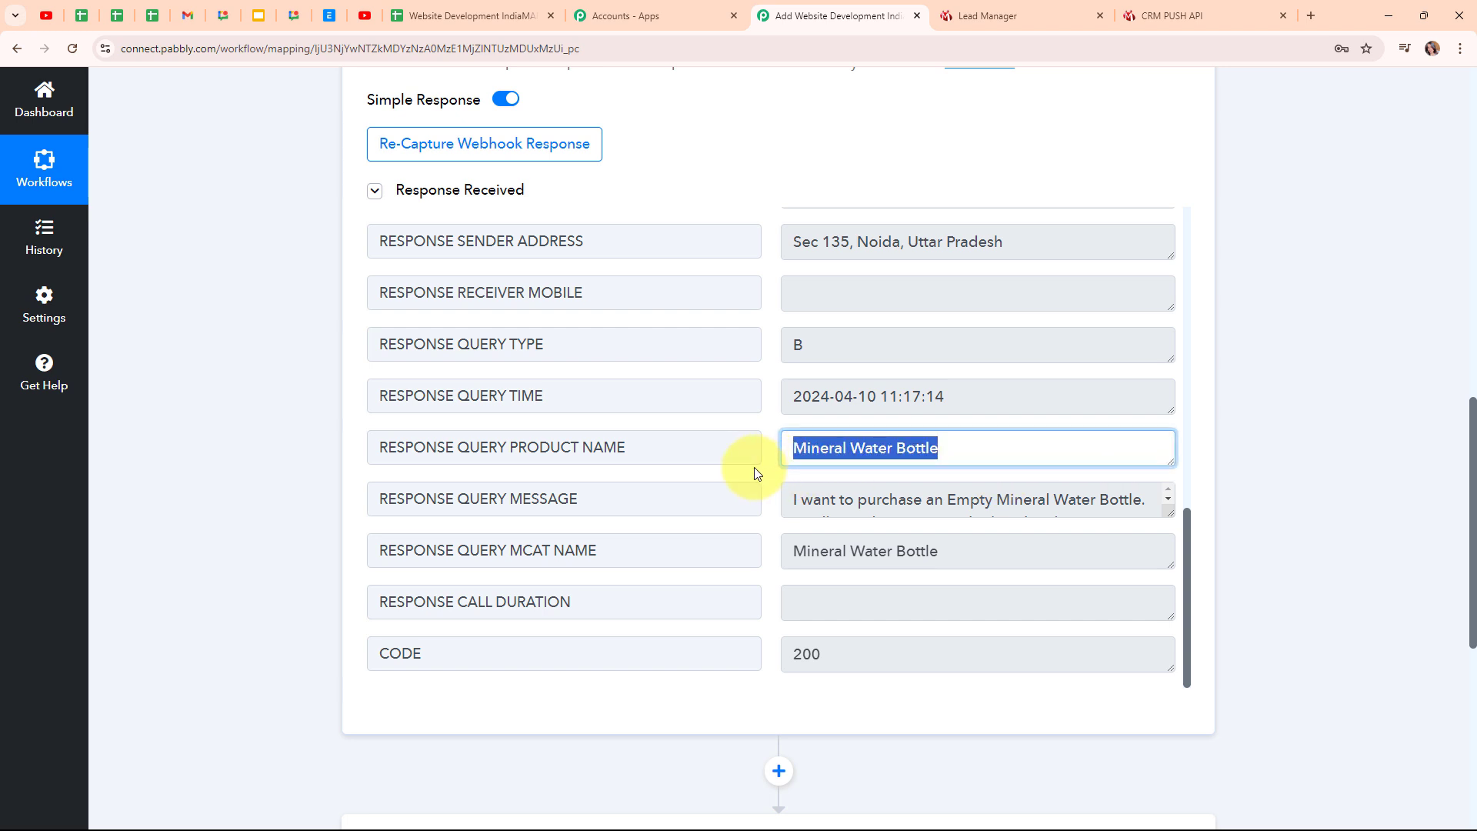
{"action": "left_click_drag", "start_coordinate": [1170, 513], "coordinate": [1138, 626]}
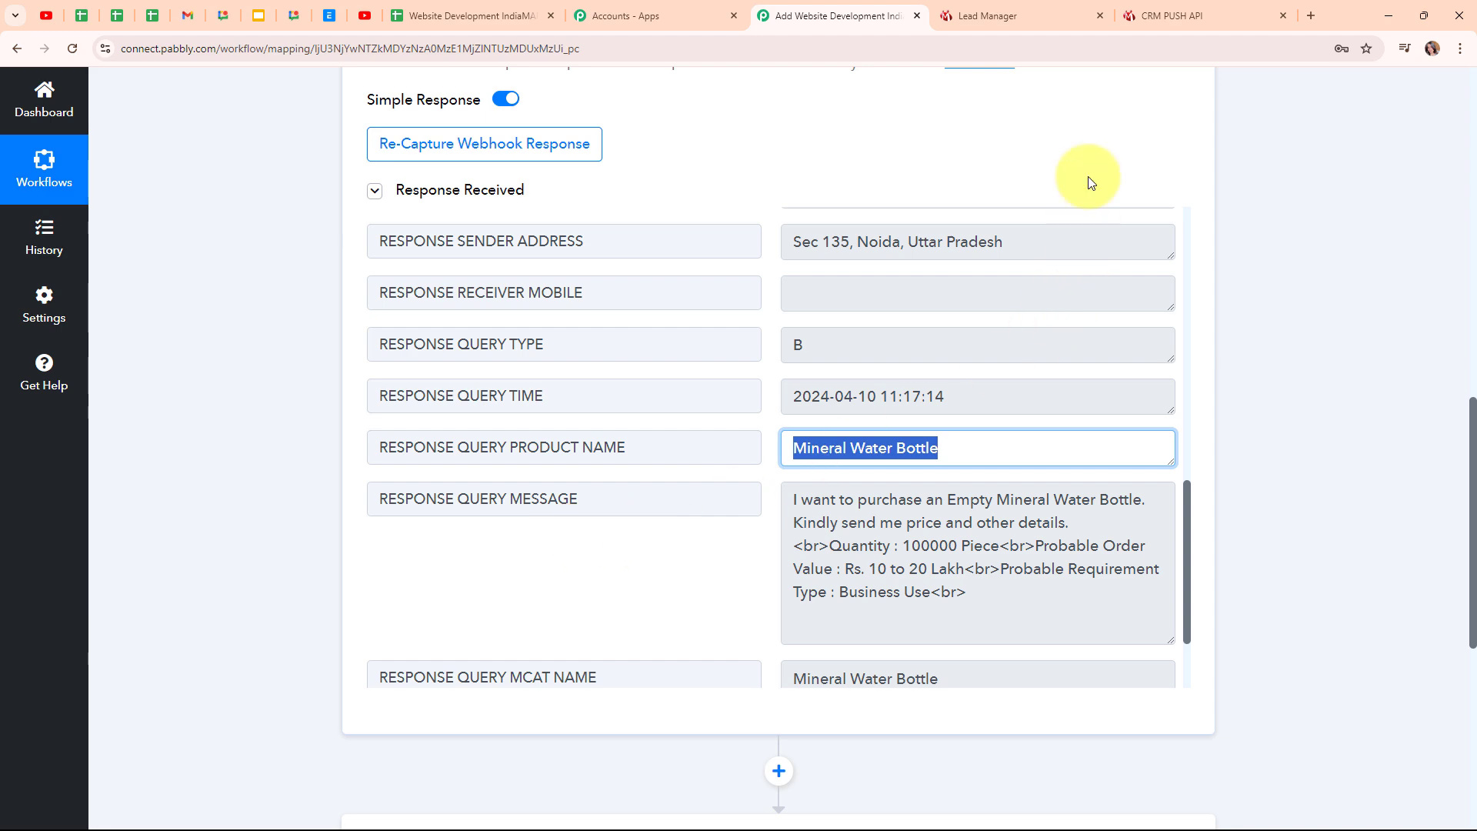
Browse the IndiaMART seller's product list, then return to the captured lead in Pabbly
{"action": "left_click", "coordinate": [1064, 9]}
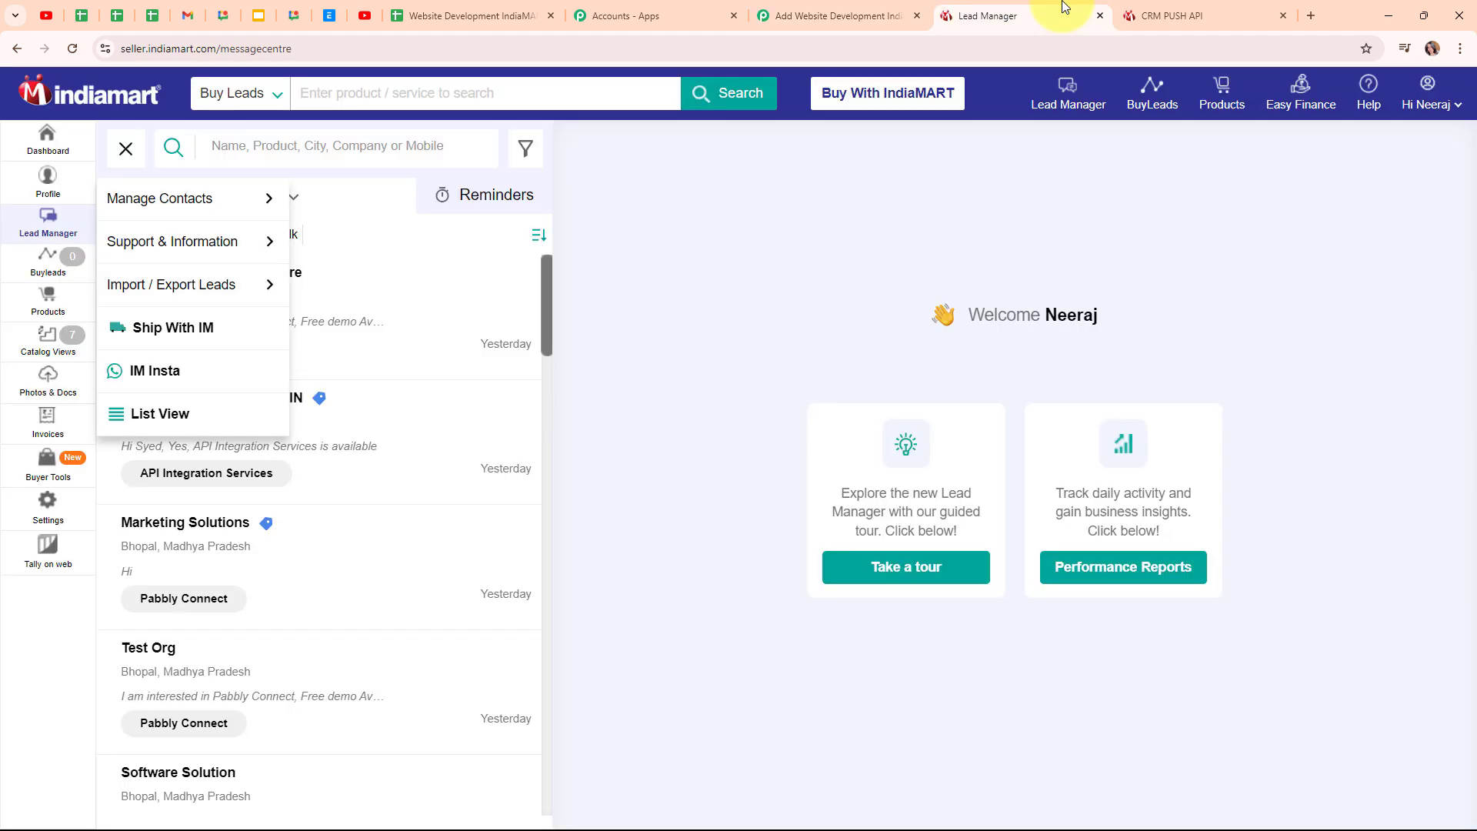
{"action": "left_click", "coordinate": [31, 297]}
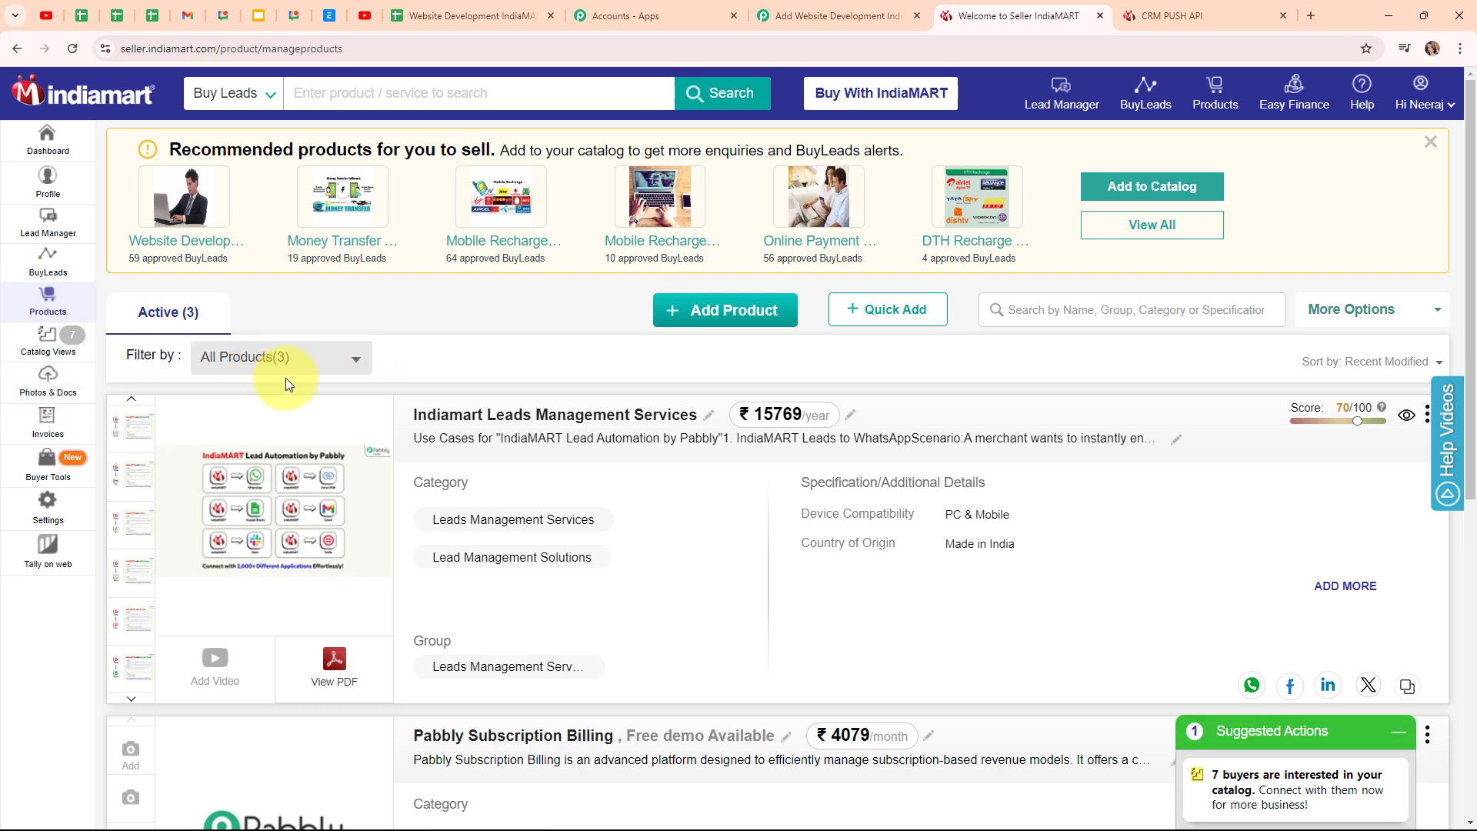
{"action": "scroll", "coordinate": [546, 358], "scroll_direction": "down", "scroll_amount": 3}
{"action": "scroll", "coordinate": [868, 647], "scroll_direction": "down", "scroll_amount": 5}
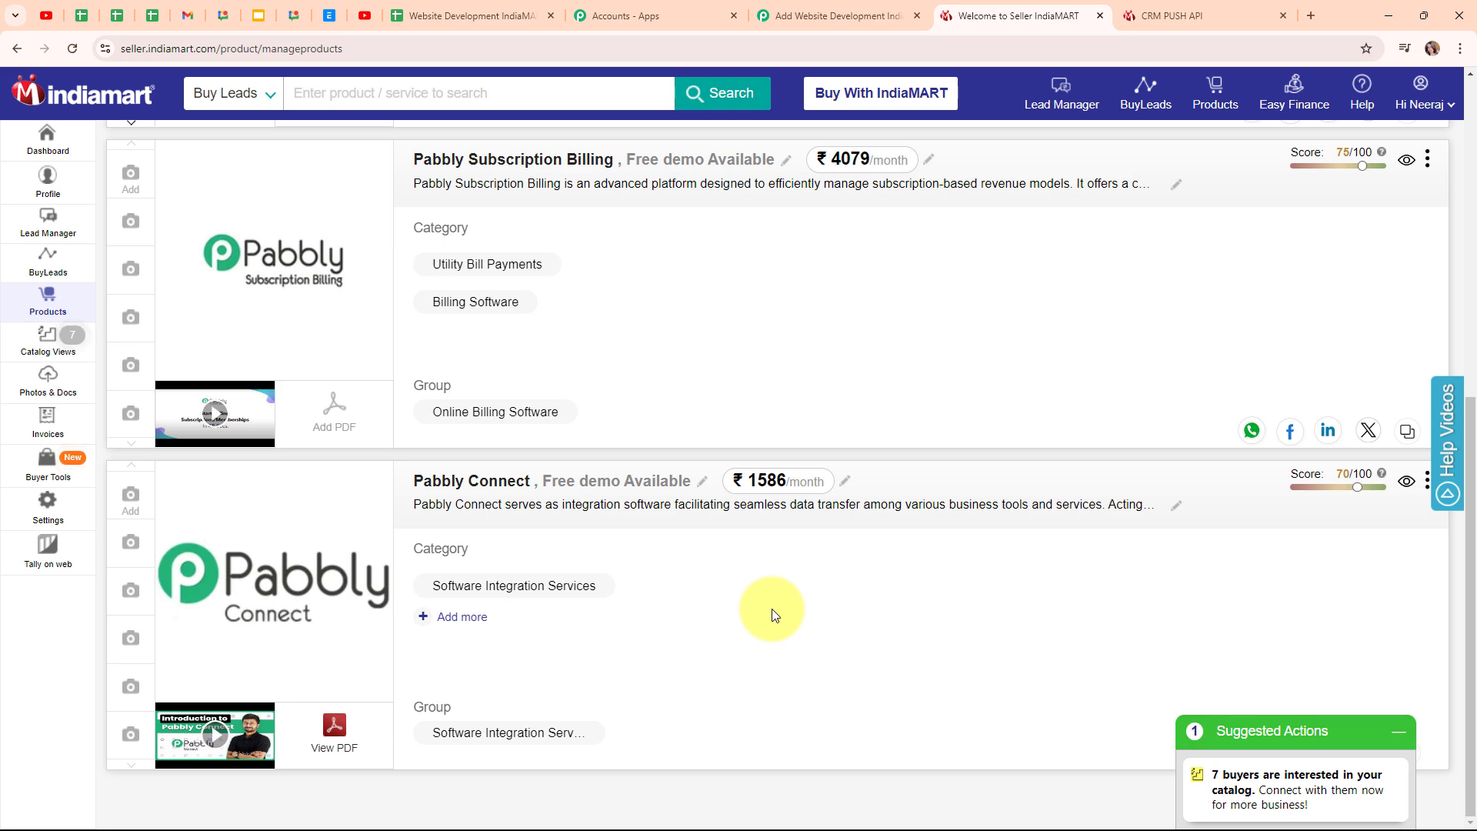
{"action": "left_click", "coordinate": [849, 10]}
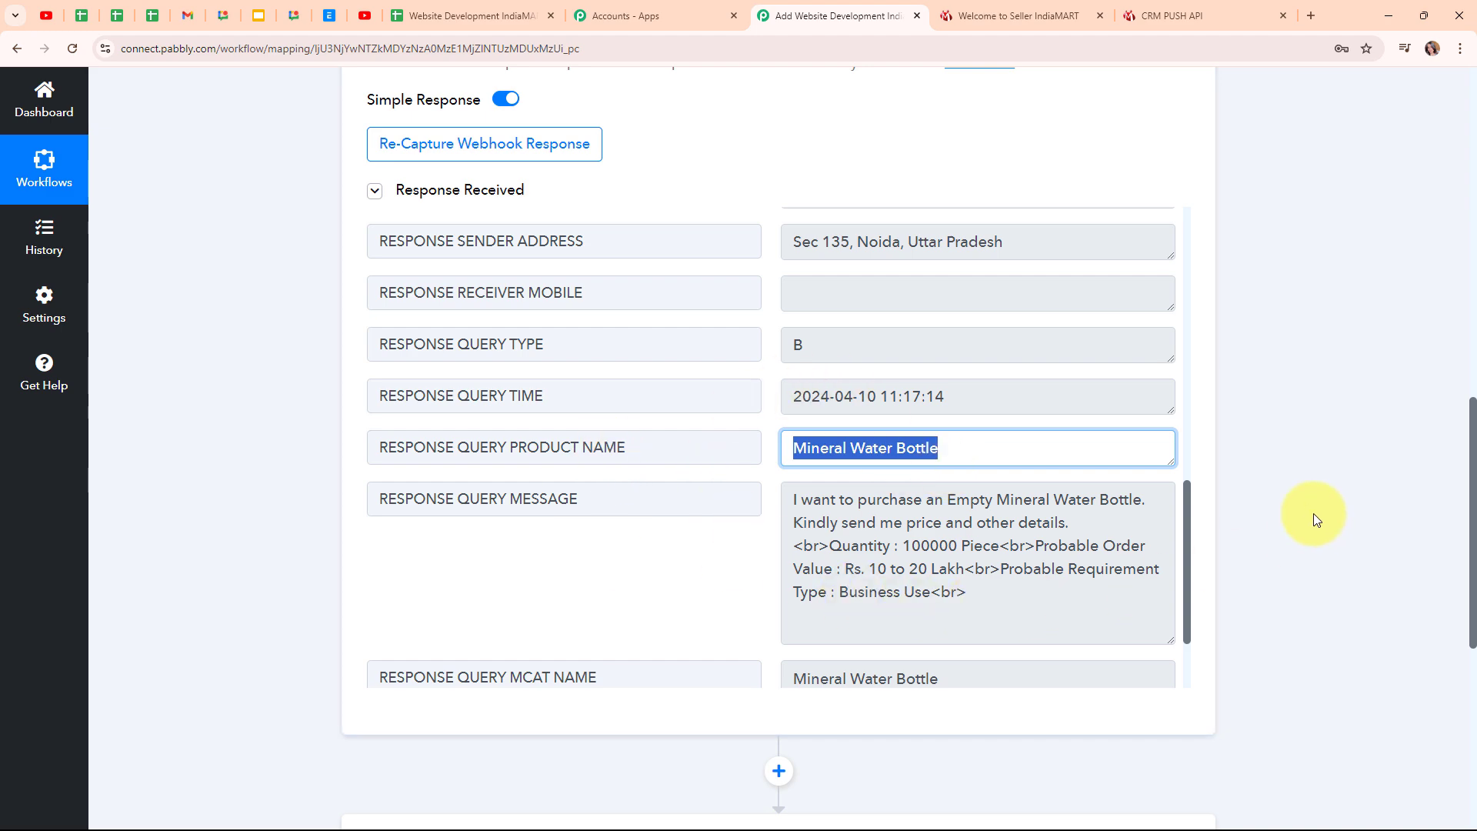
Collapse the trigger and set the action step to Google Sheets with the Add New Row event
{"action": "scroll", "coordinate": [1313, 514], "scroll_direction": "up", "scroll_amount": 15}
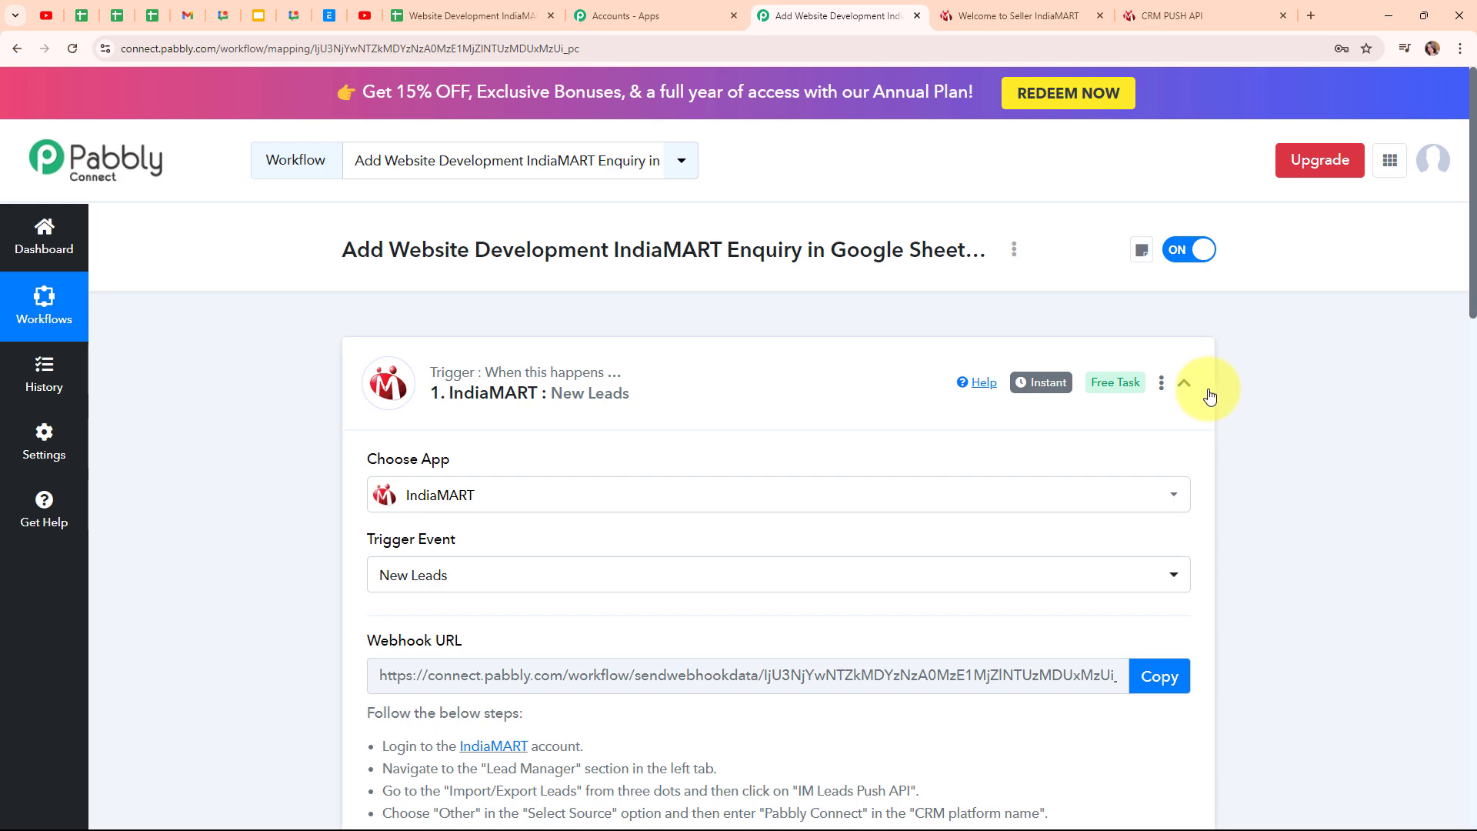
{"action": "left_click", "coordinate": [1208, 394]}
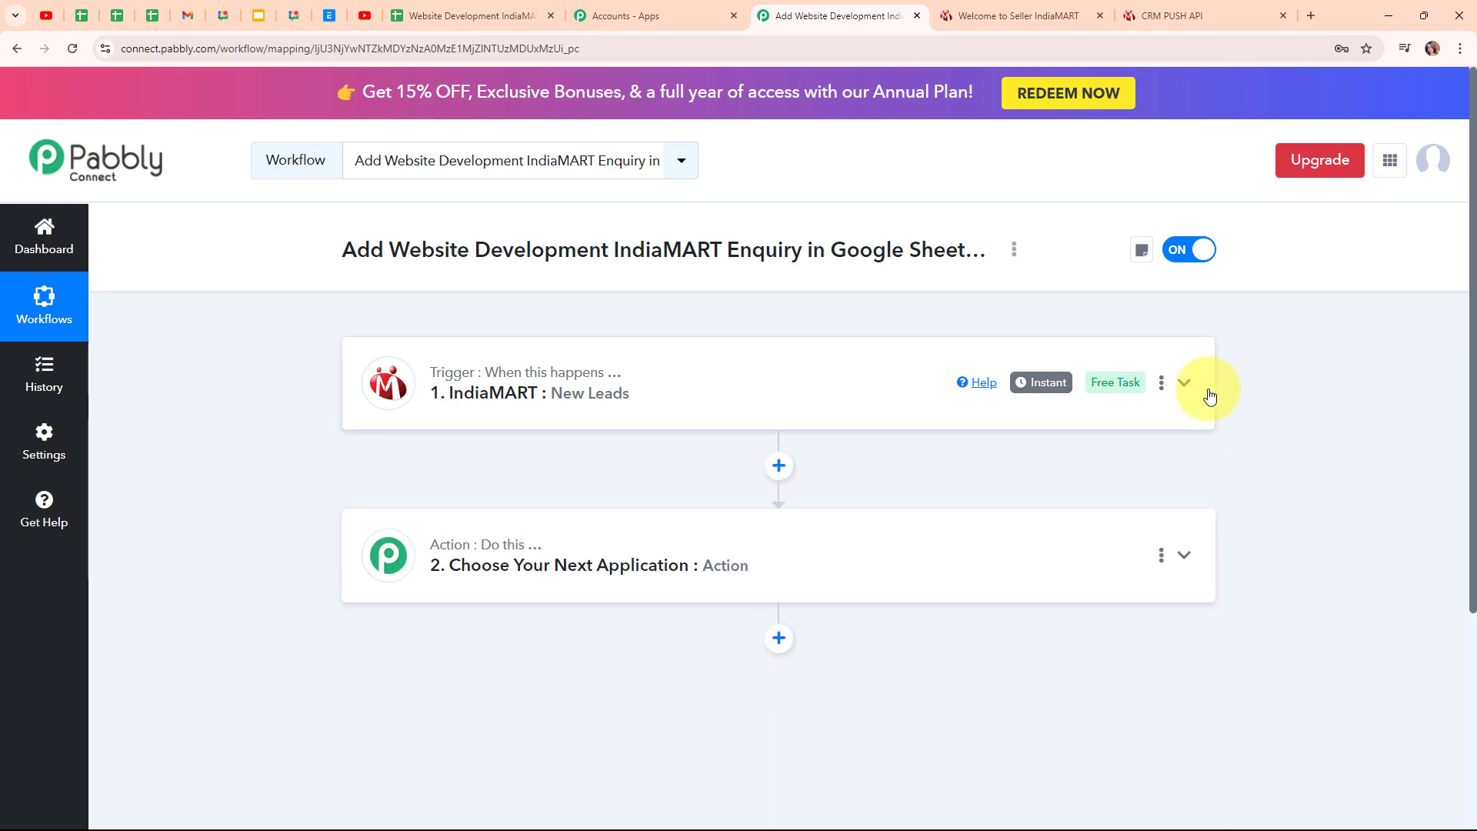
{"action": "left_click", "coordinate": [528, 564]}
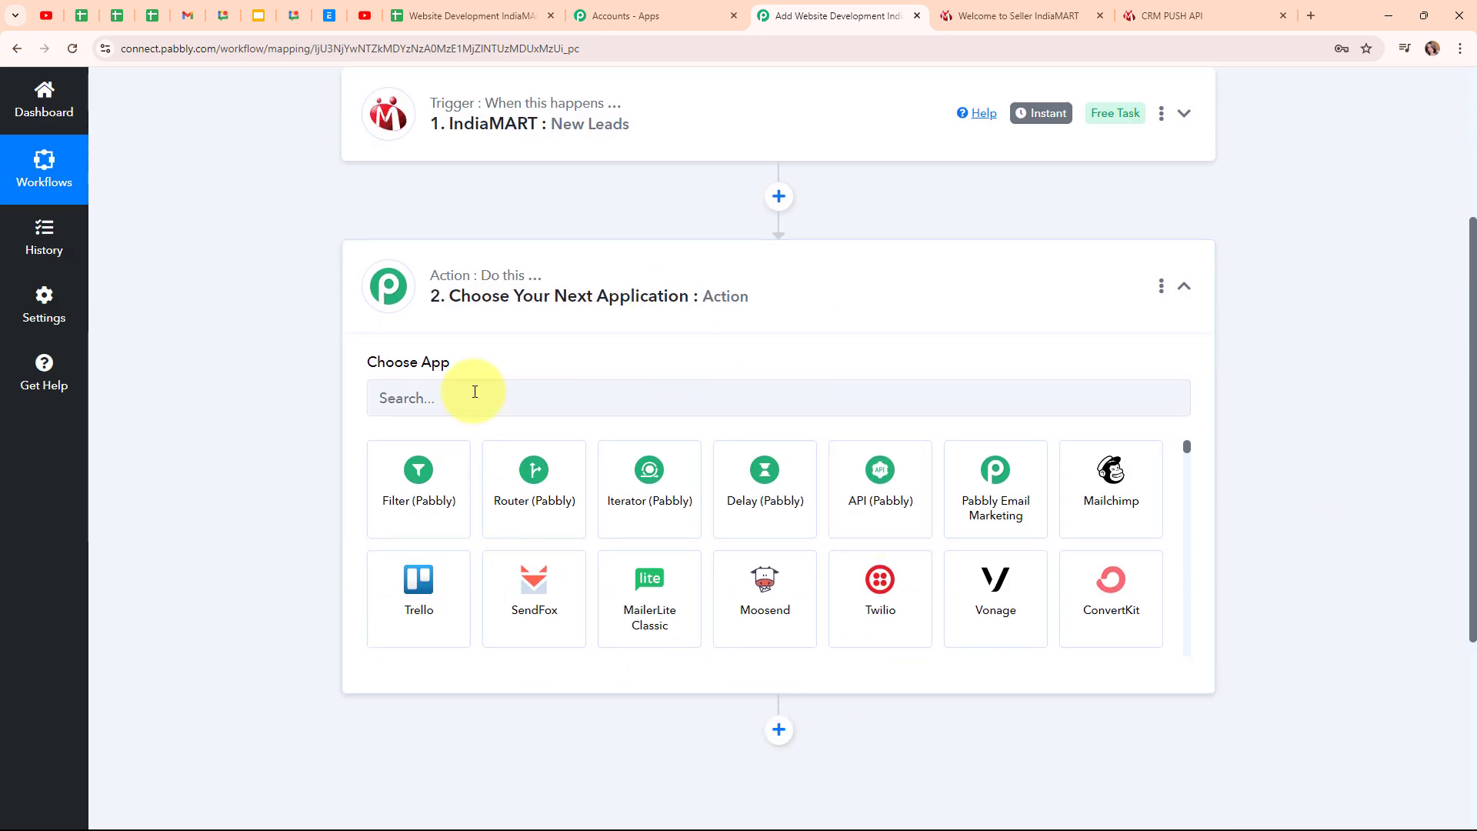
{"action": "left_click", "coordinate": [474, 392]}
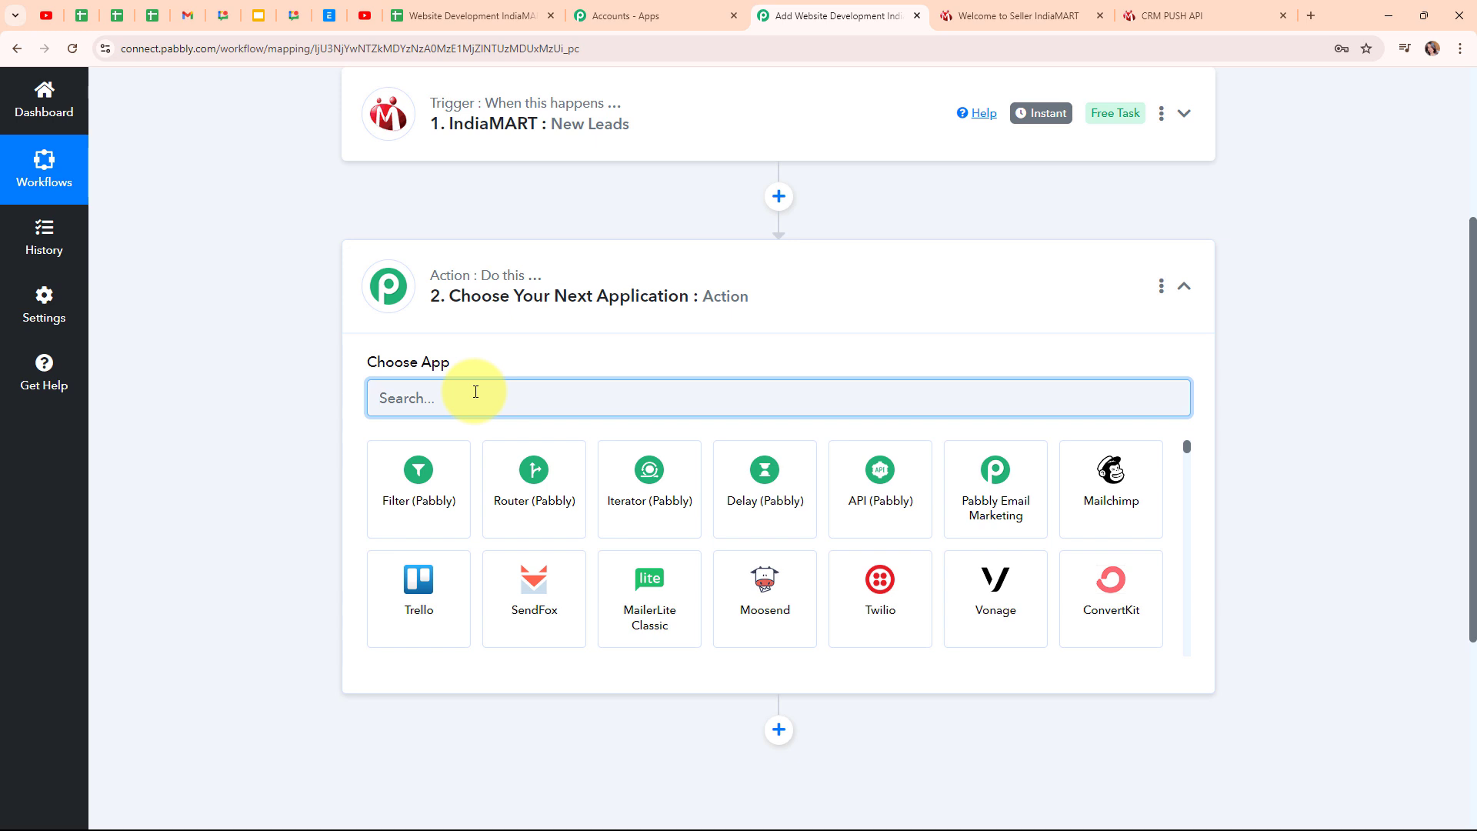
{"action": "type", "text": "Google"}
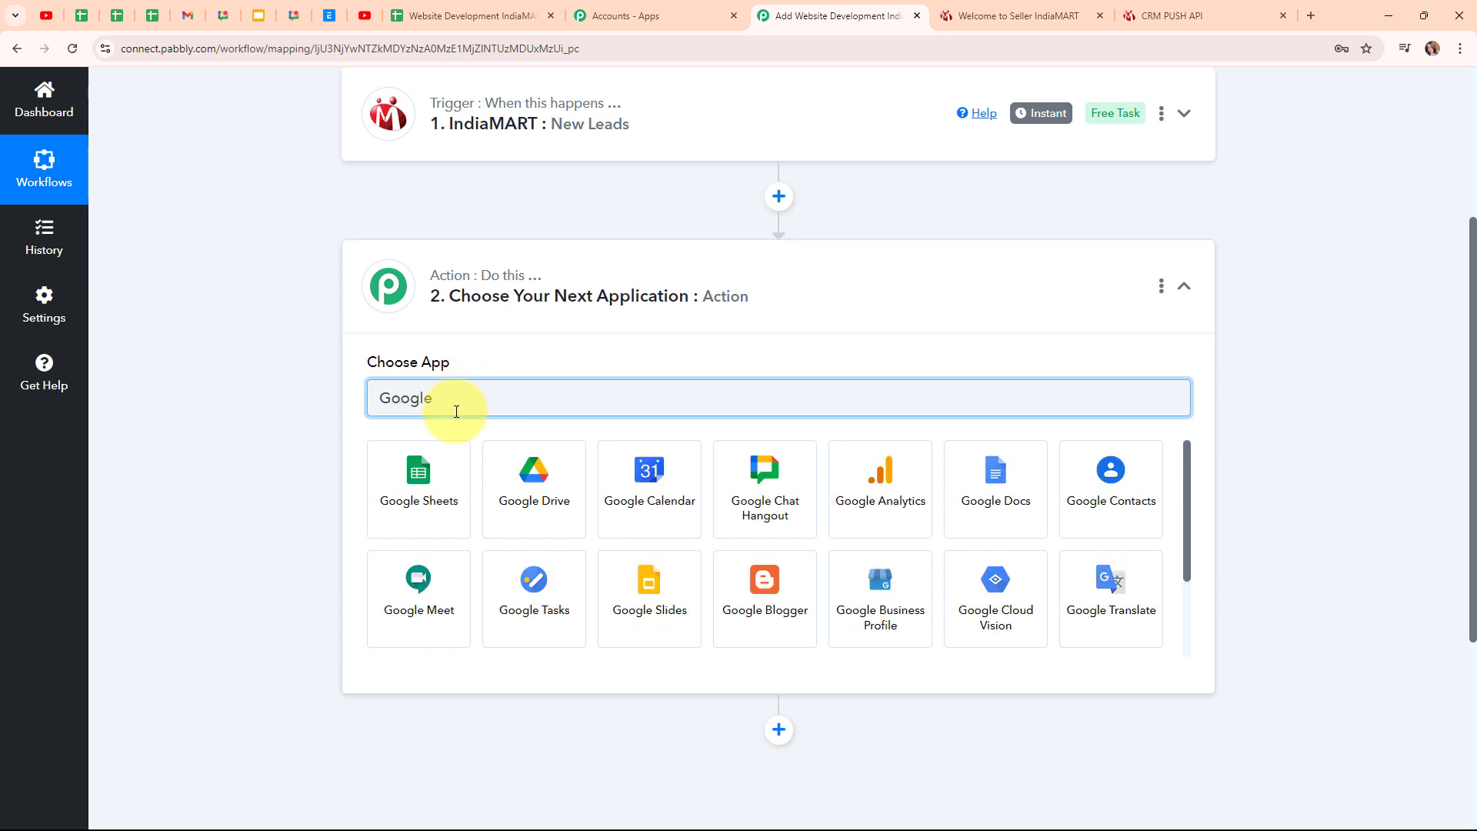
{"action": "left_click", "coordinate": [426, 479]}
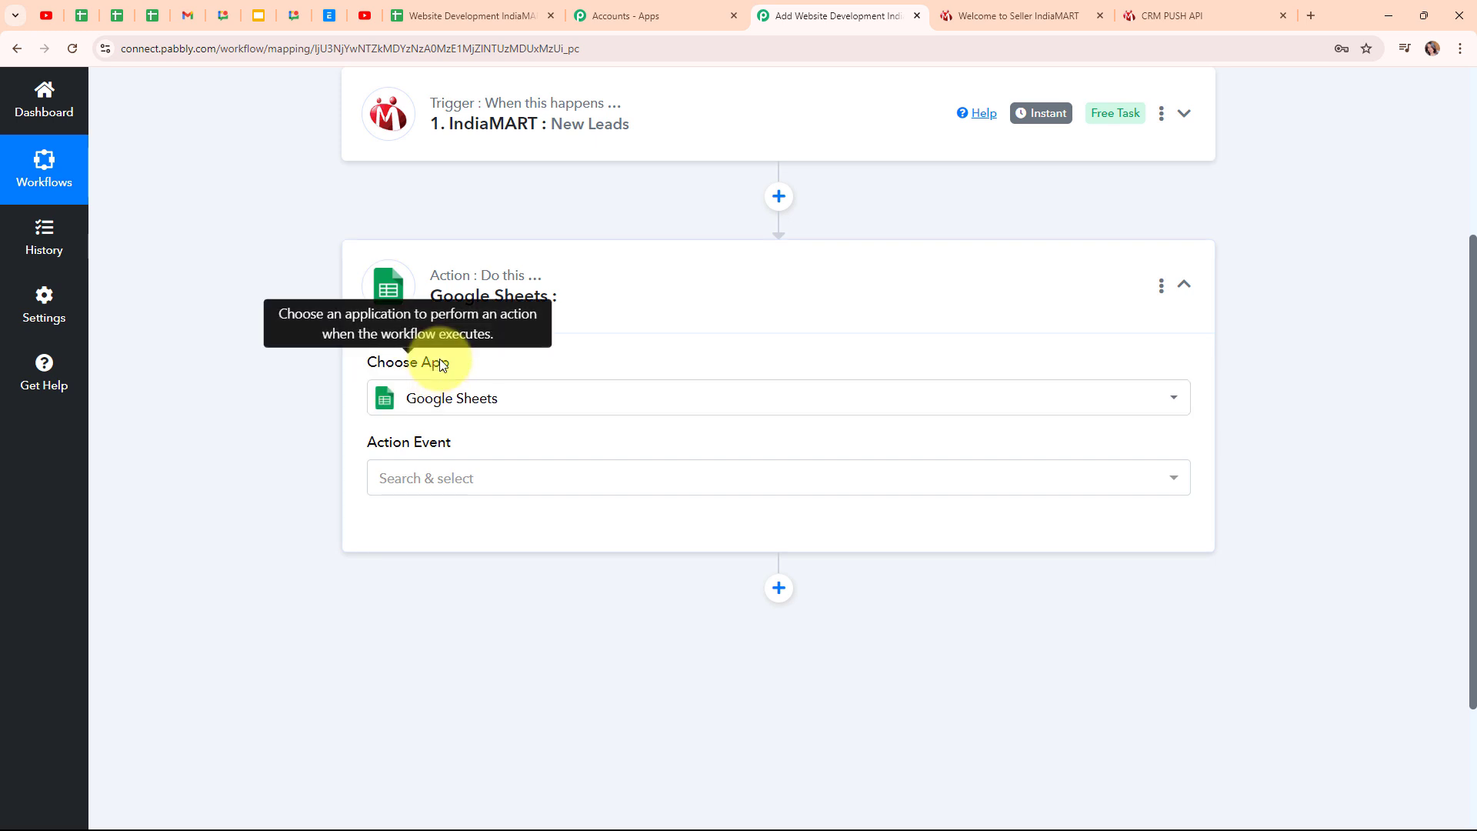
{"action": "left_click", "coordinate": [439, 478]}
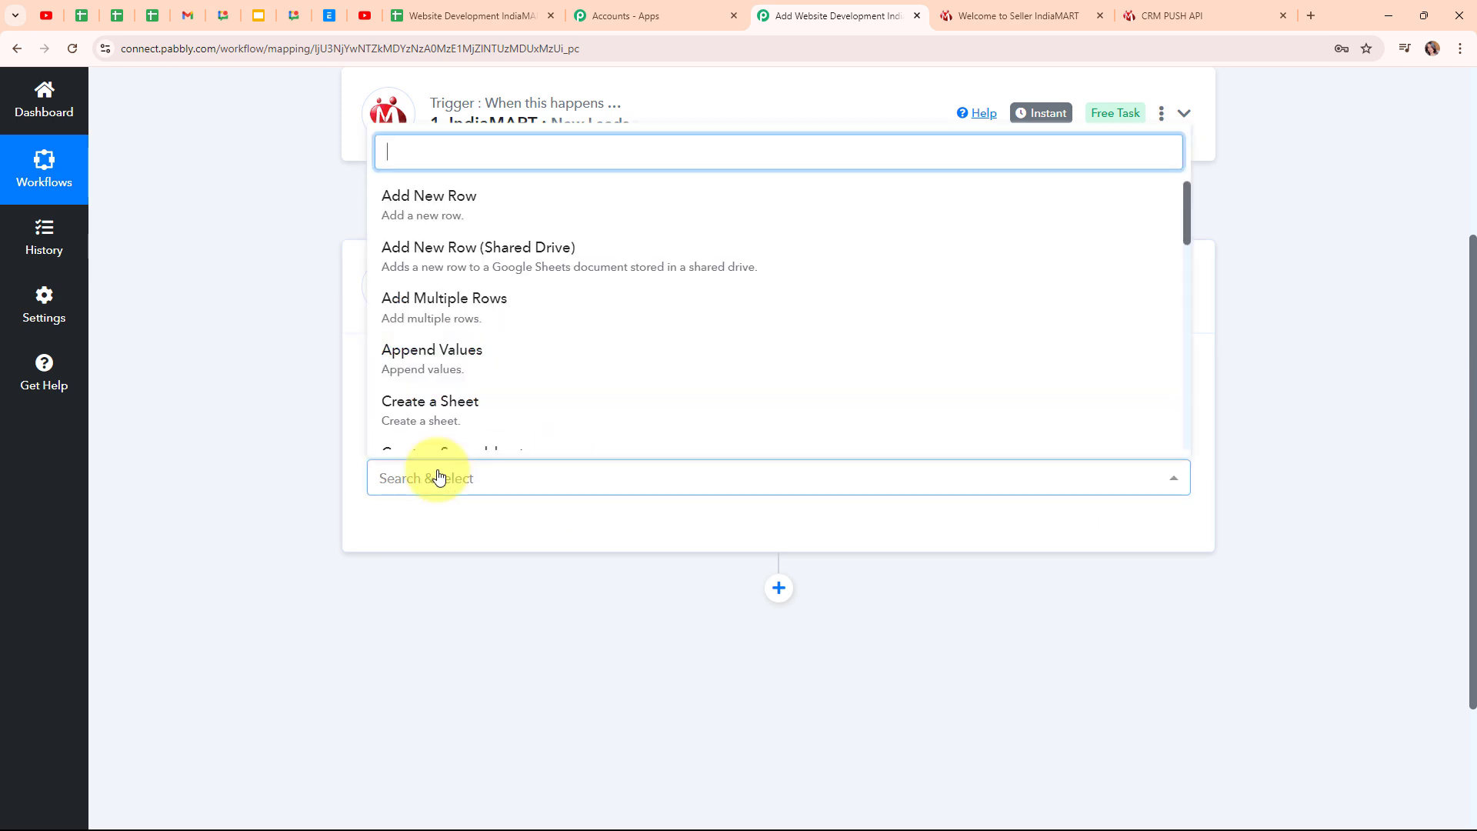
{"action": "left_click", "coordinate": [453, 207]}
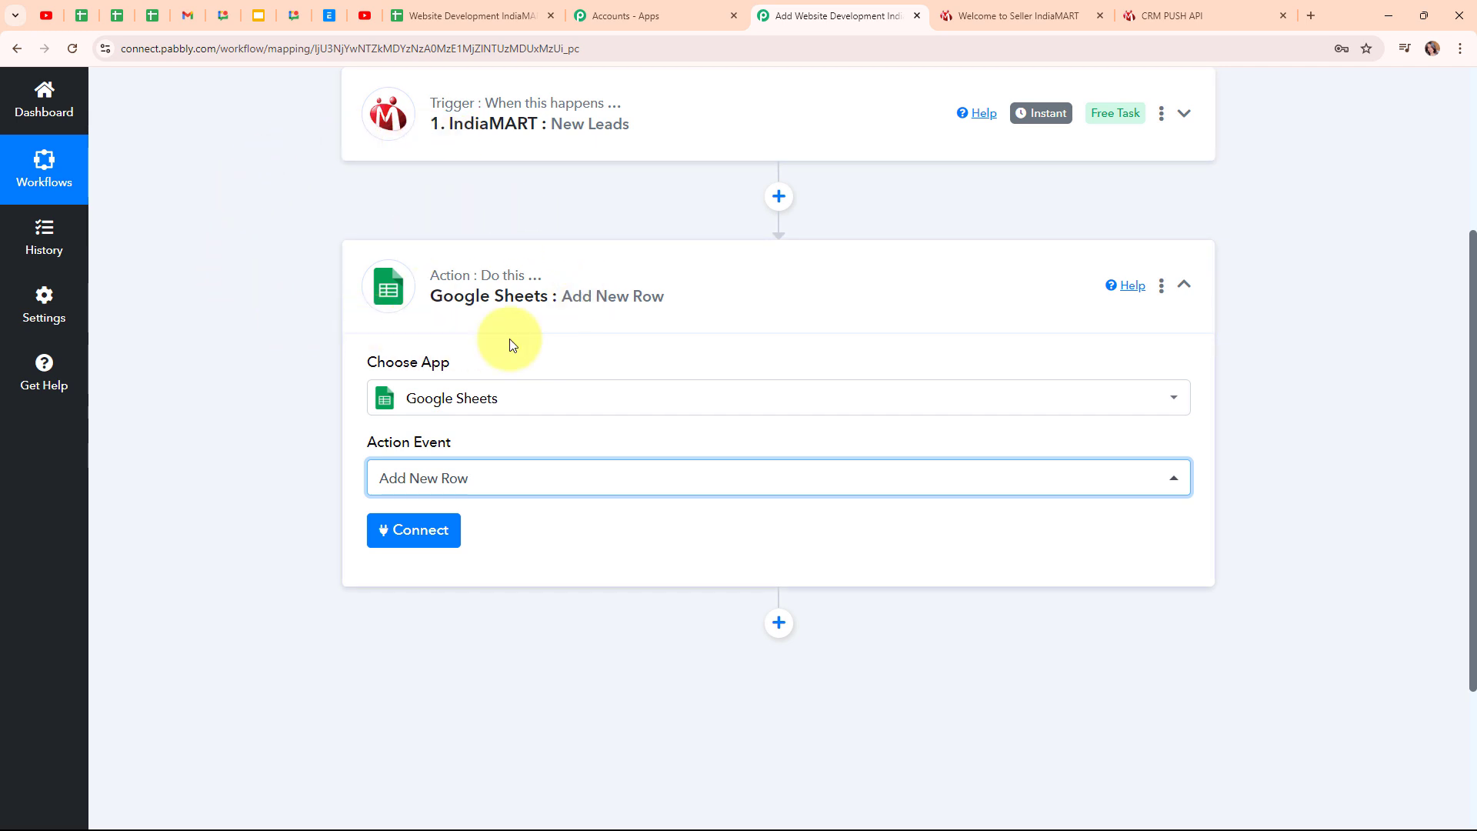
Create a new Google Sheets connection by signing in with a Google account and allowing access
{"action": "left_click", "coordinate": [446, 544]}
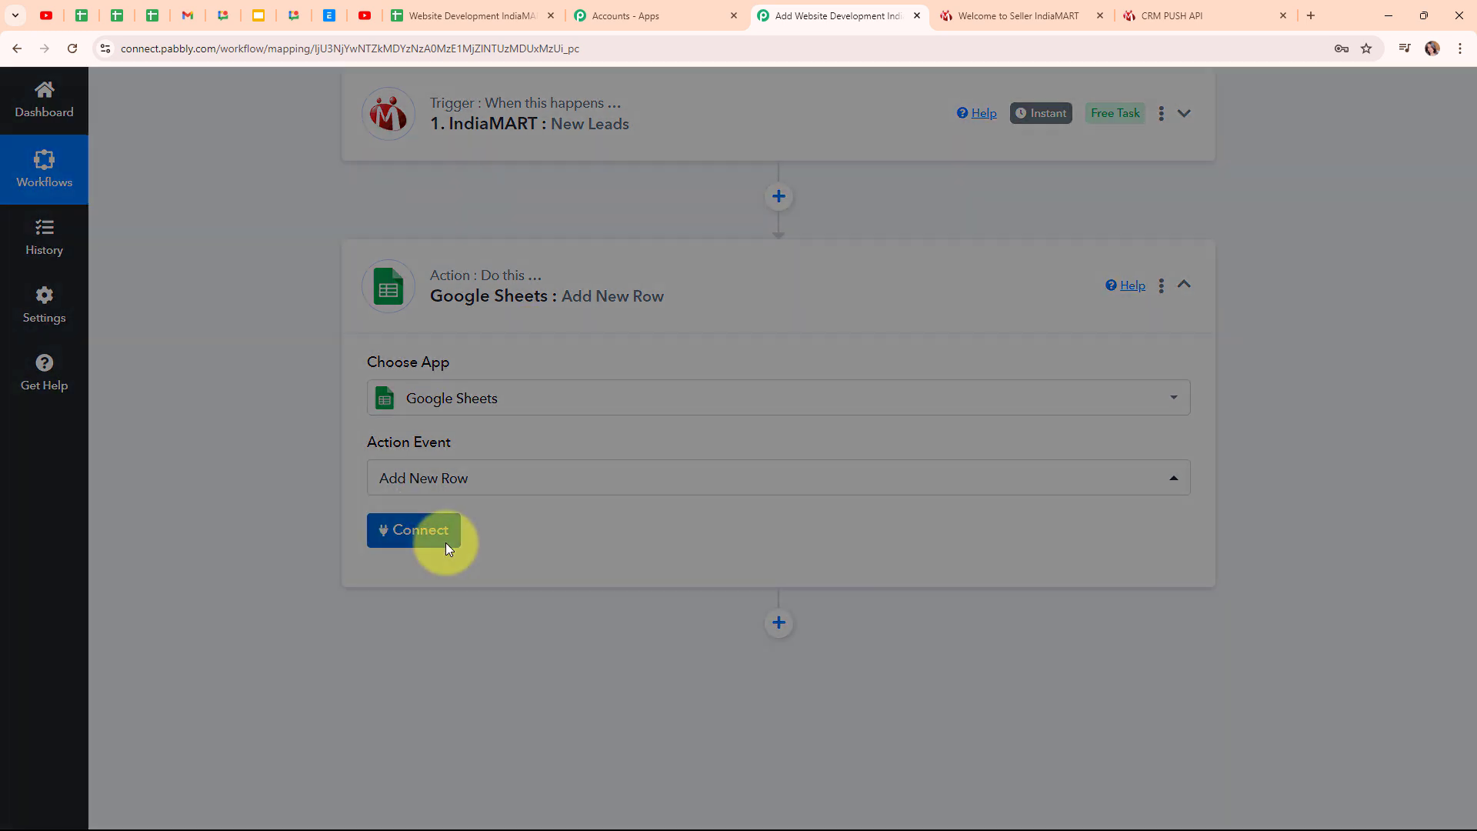
{"action": "left_click", "coordinate": [682, 265]}
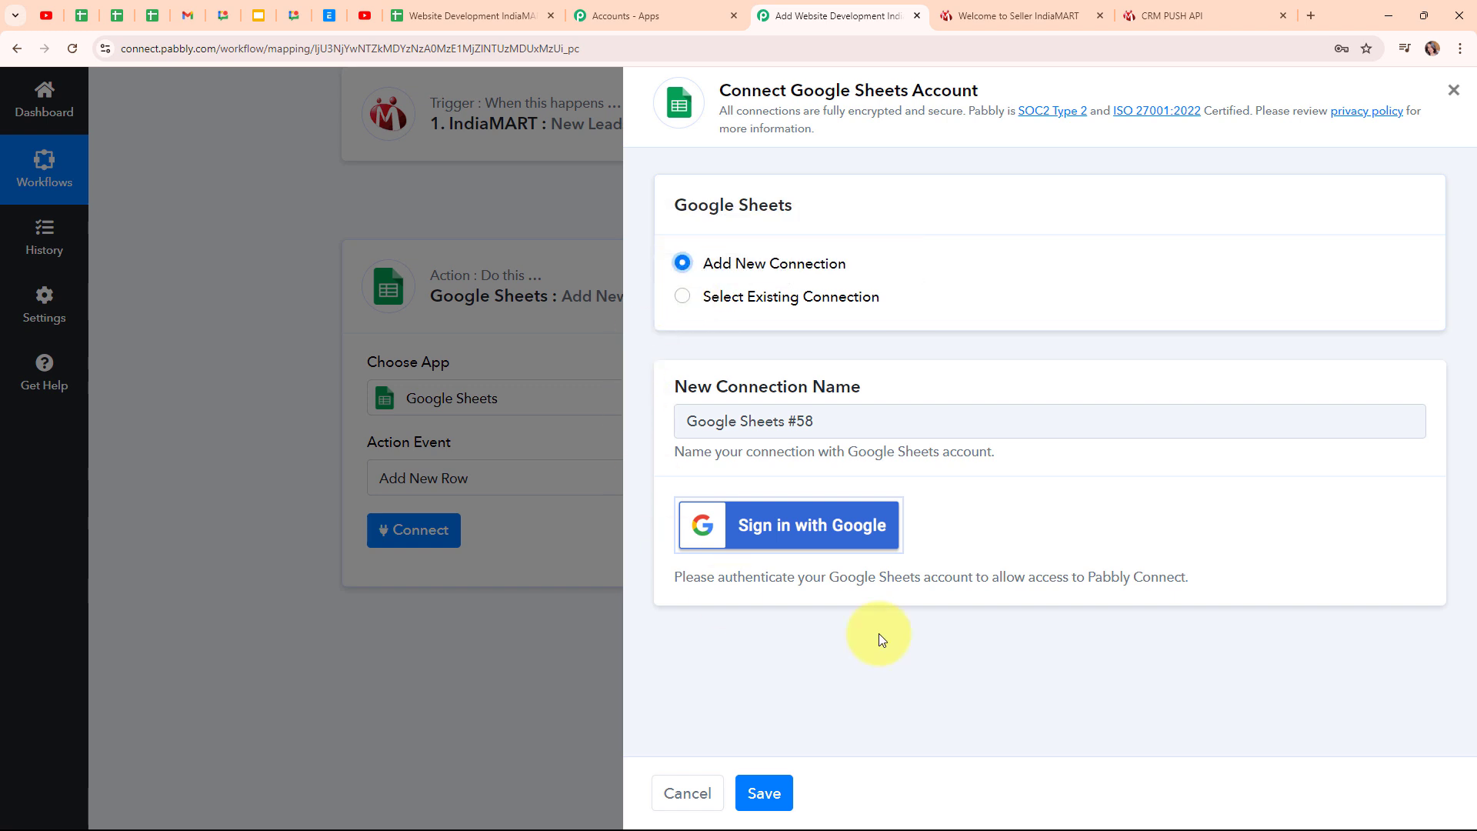
{"action": "left_click", "coordinate": [804, 544]}
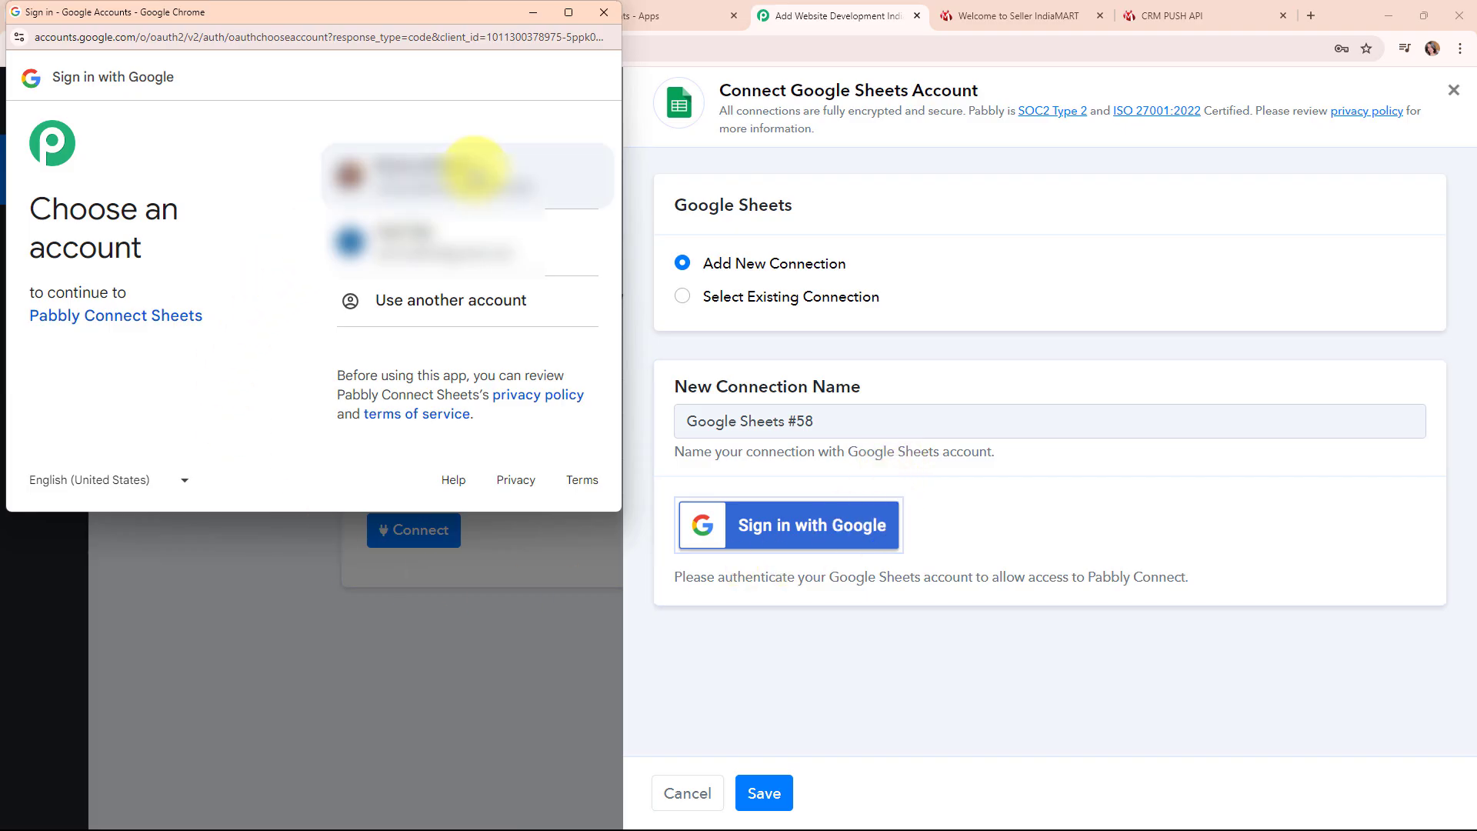
{"action": "left_click", "coordinate": [475, 171]}
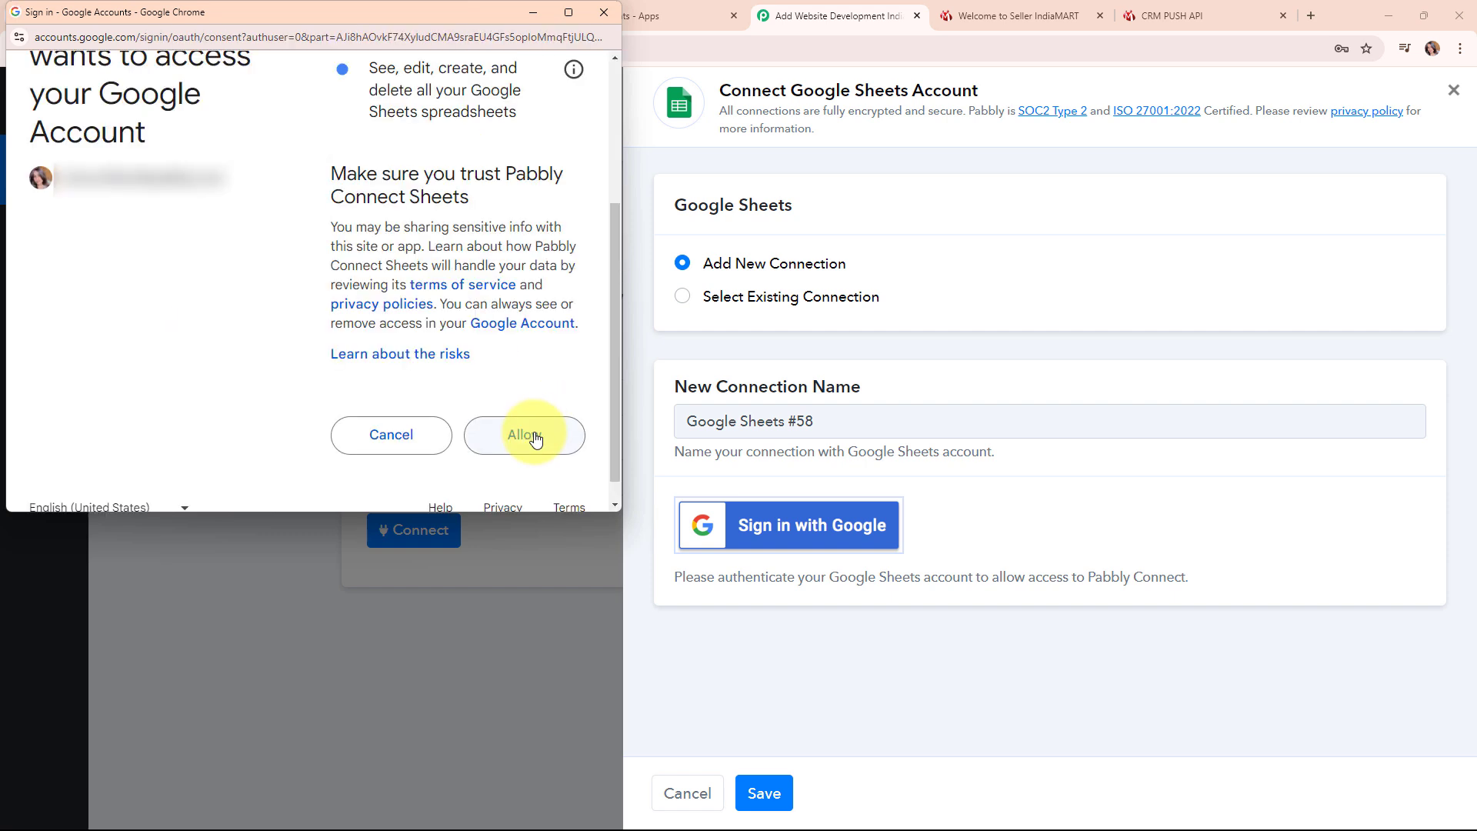
{"action": "left_click", "coordinate": [535, 437]}
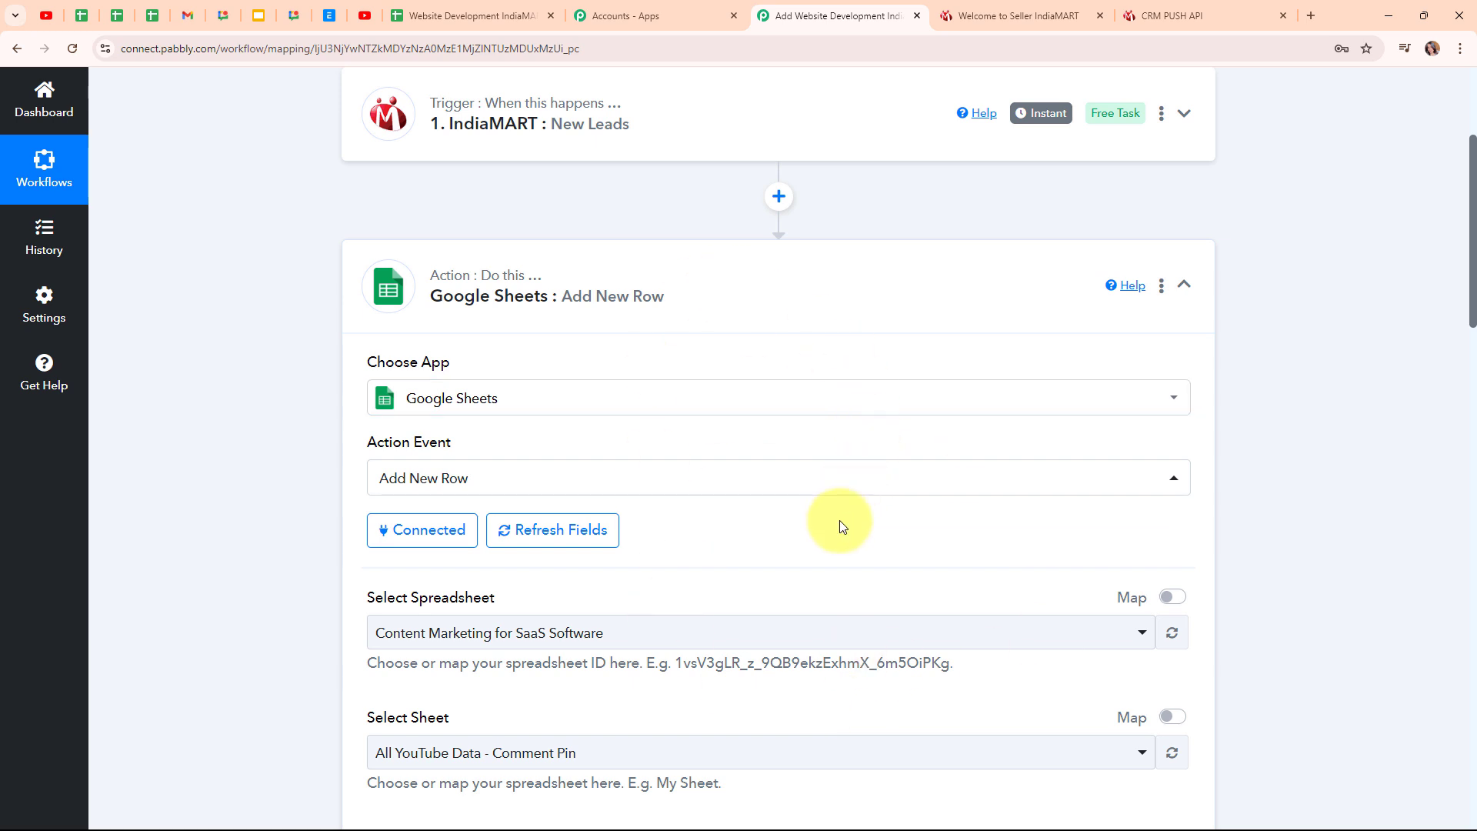
Check the target spreadsheet's columns and select 'Website Development IndiaMART Enquiry' as the spreadsheet
{"action": "scroll", "coordinate": [838, 520], "scroll_direction": "down", "scroll_amount": 4}
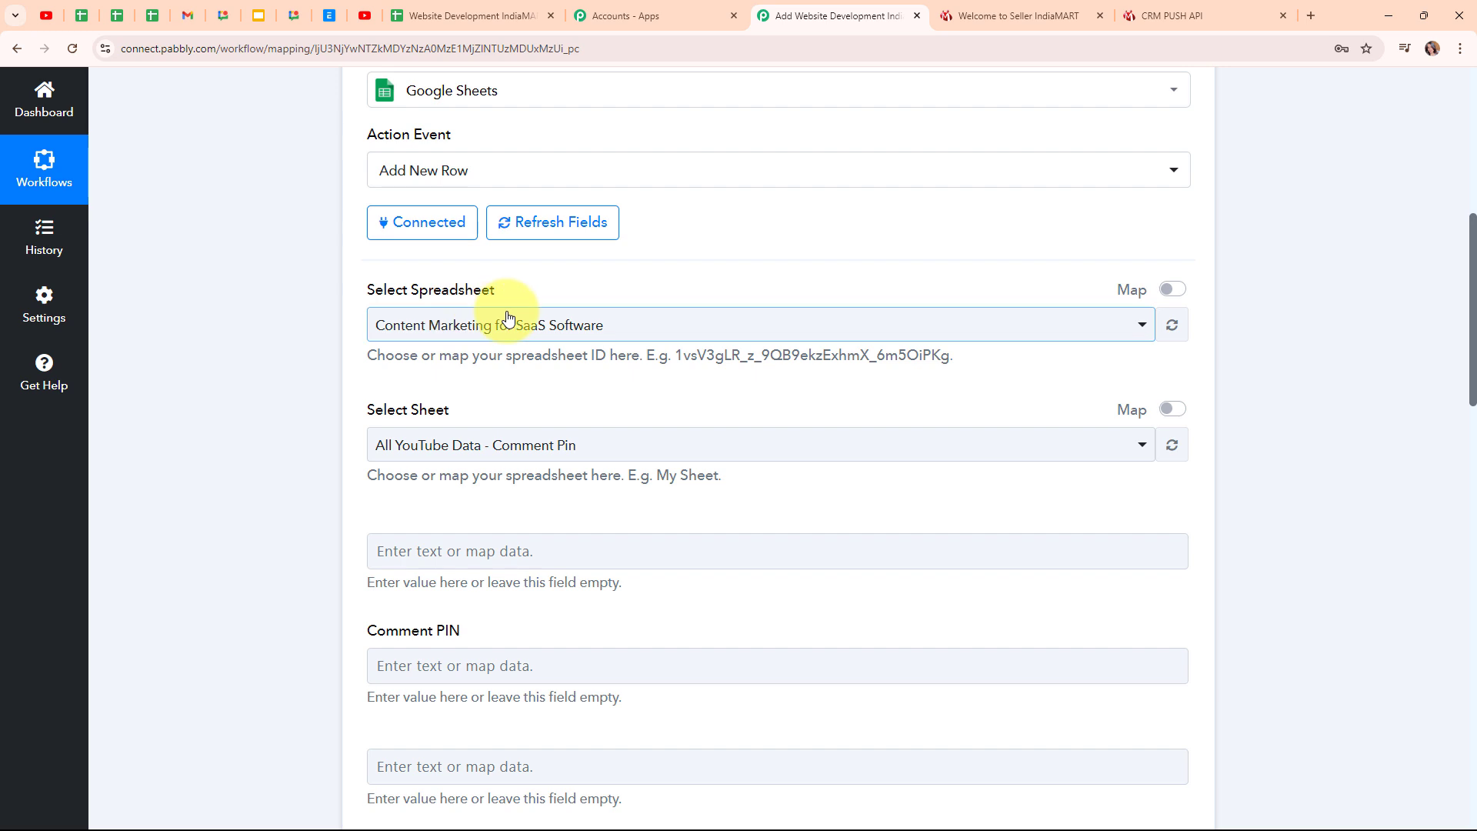
{"action": "left_click", "coordinate": [488, 20]}
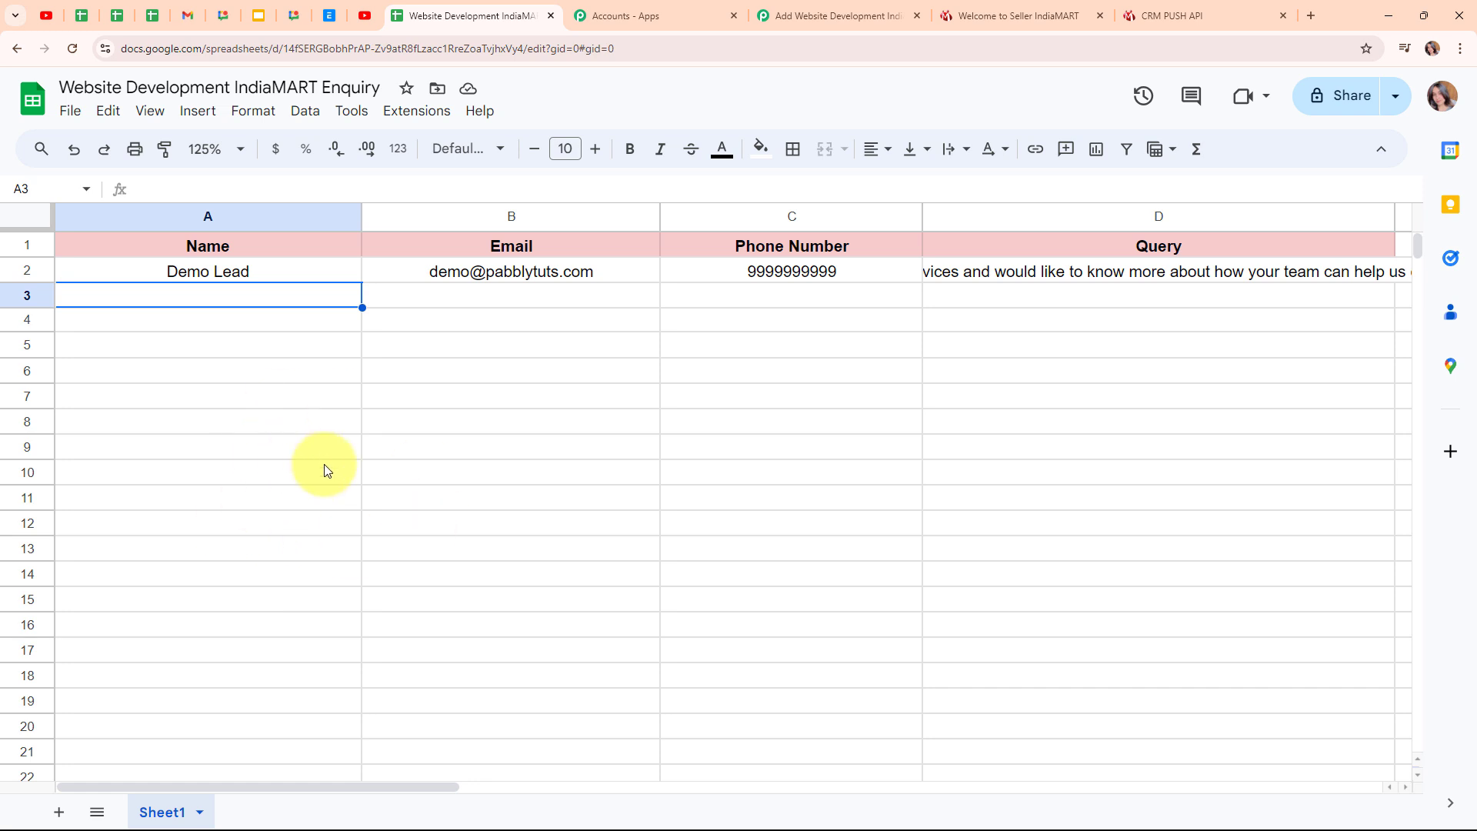
{"action": "left_click", "coordinate": [857, 6]}
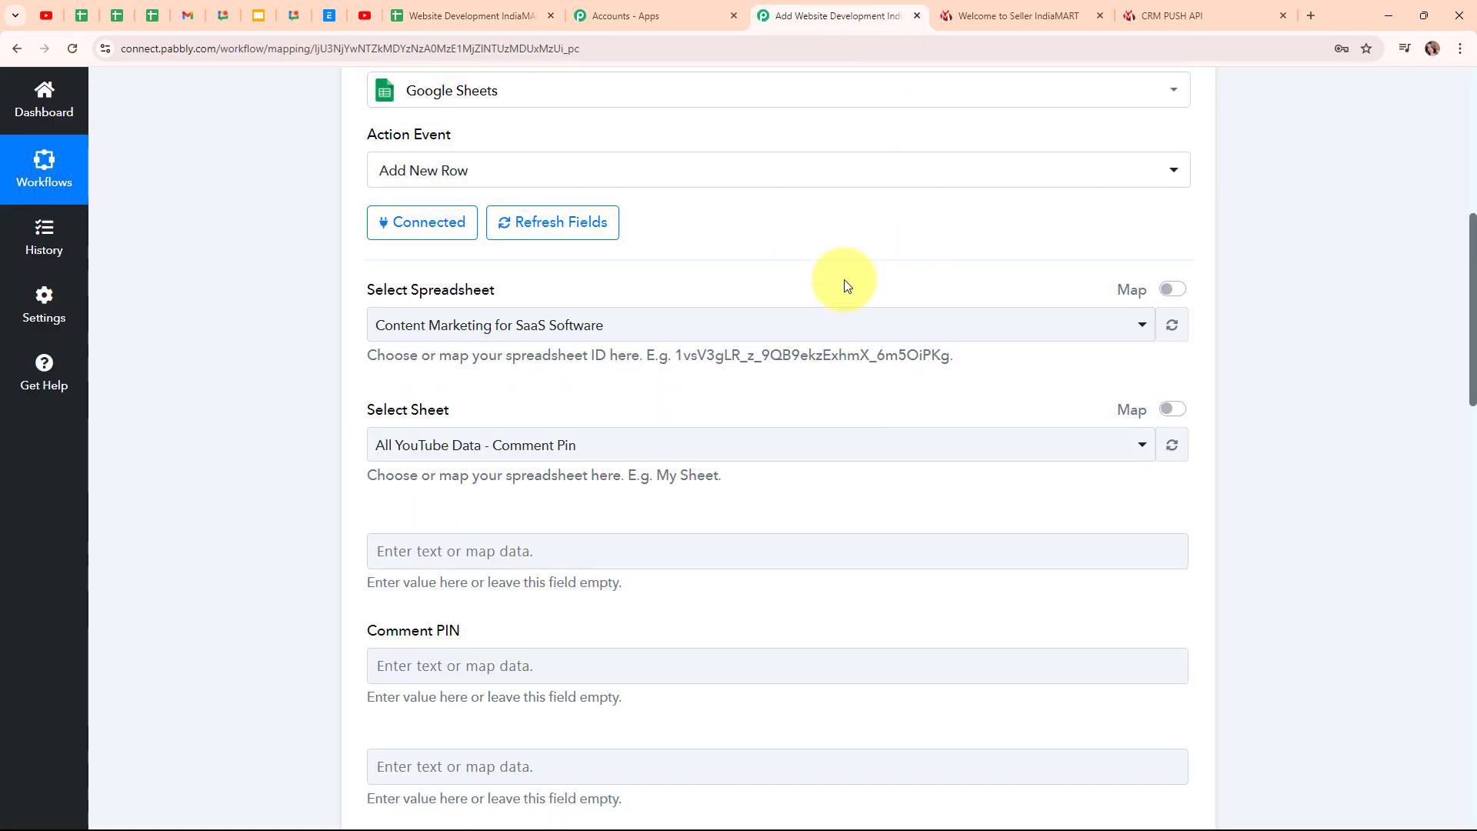
{"action": "left_click", "coordinate": [543, 332]}
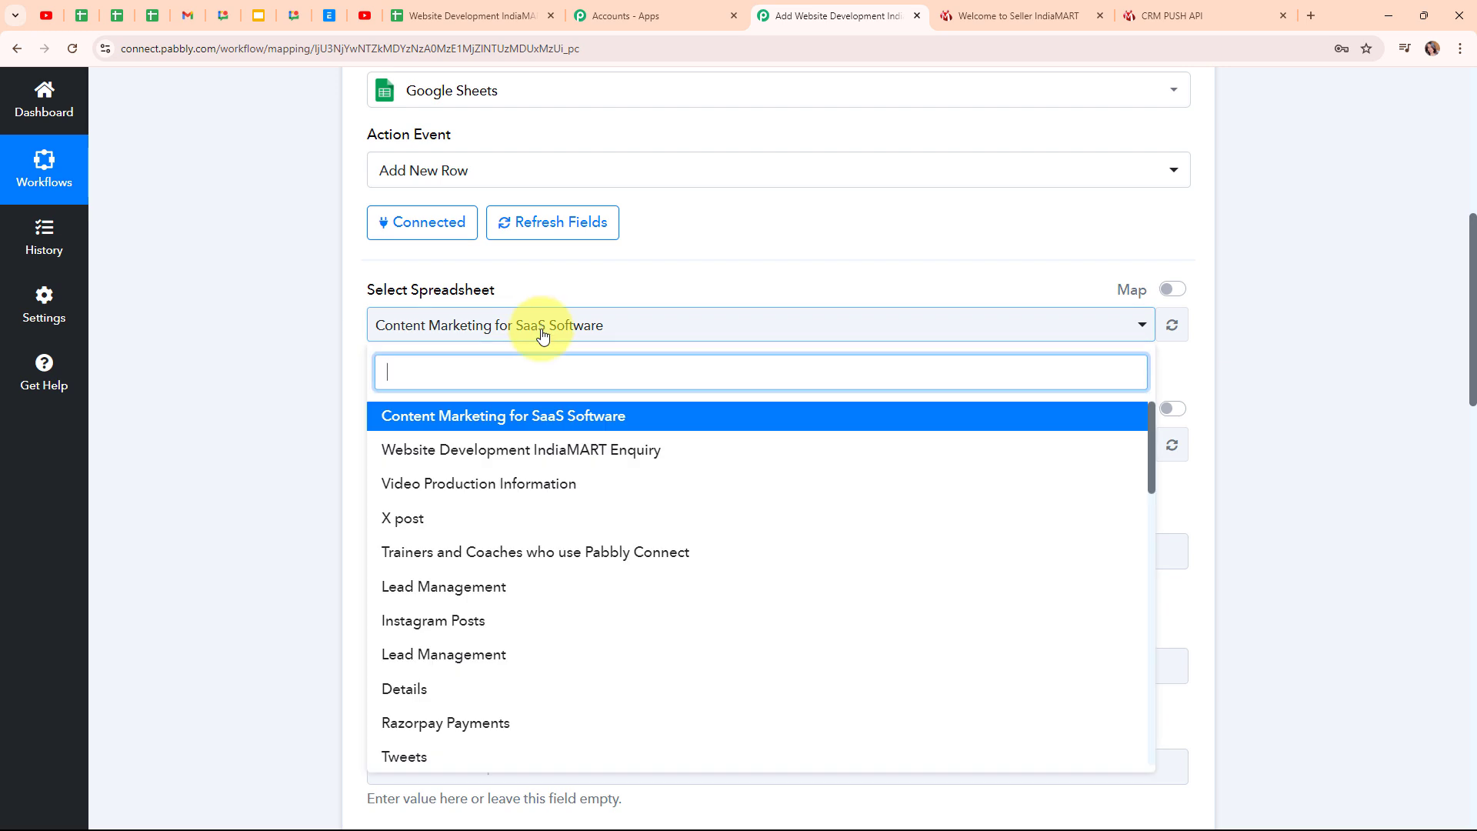
{"action": "left_click", "coordinate": [544, 453]}
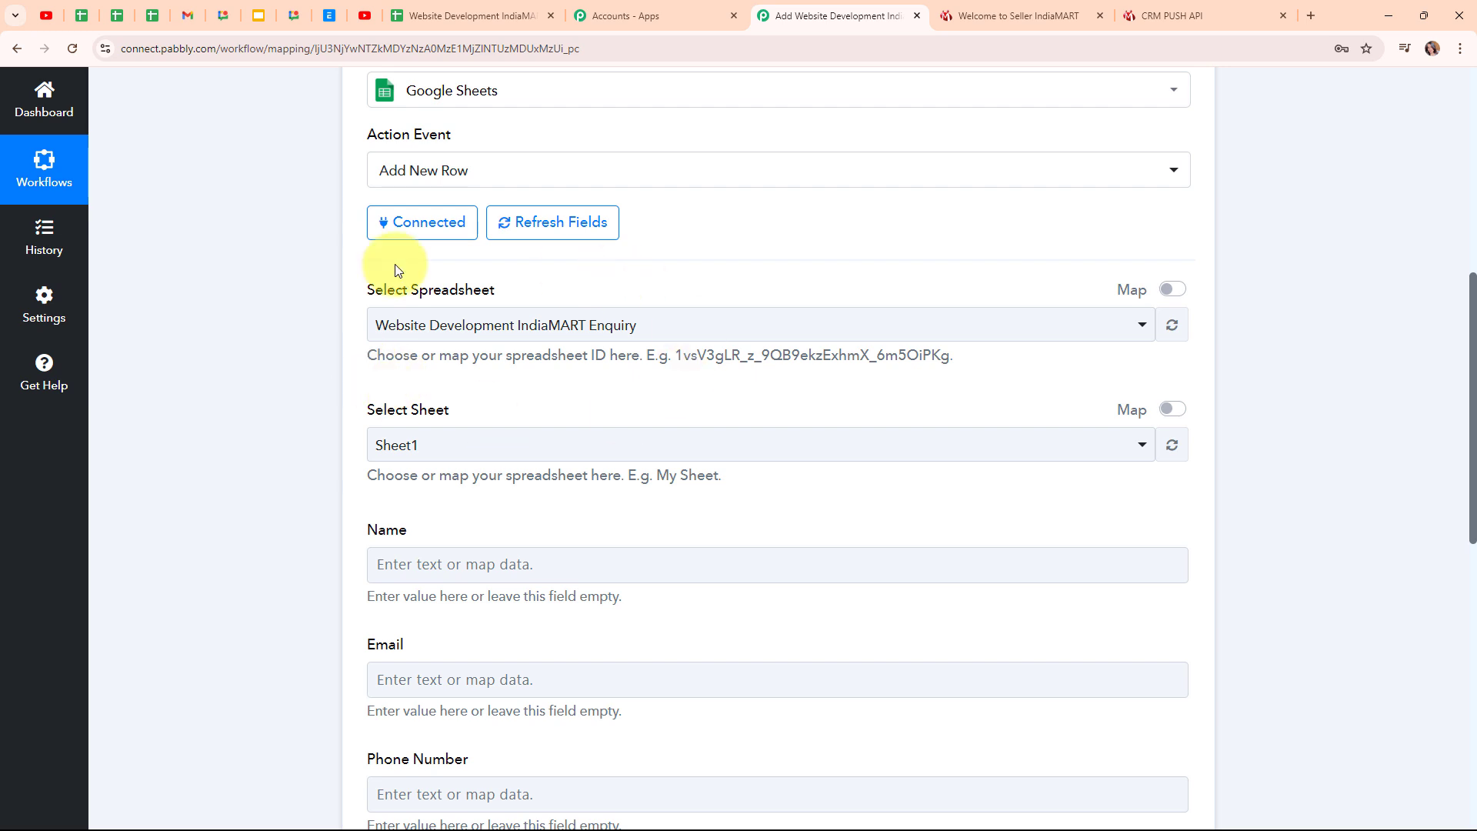
Choose Sheet1 as the target sheet and compare its column headers with the Name, Email, Phone, Query fields
{"action": "scroll", "coordinate": [557, 408], "scroll_direction": "down", "scroll_amount": 1}
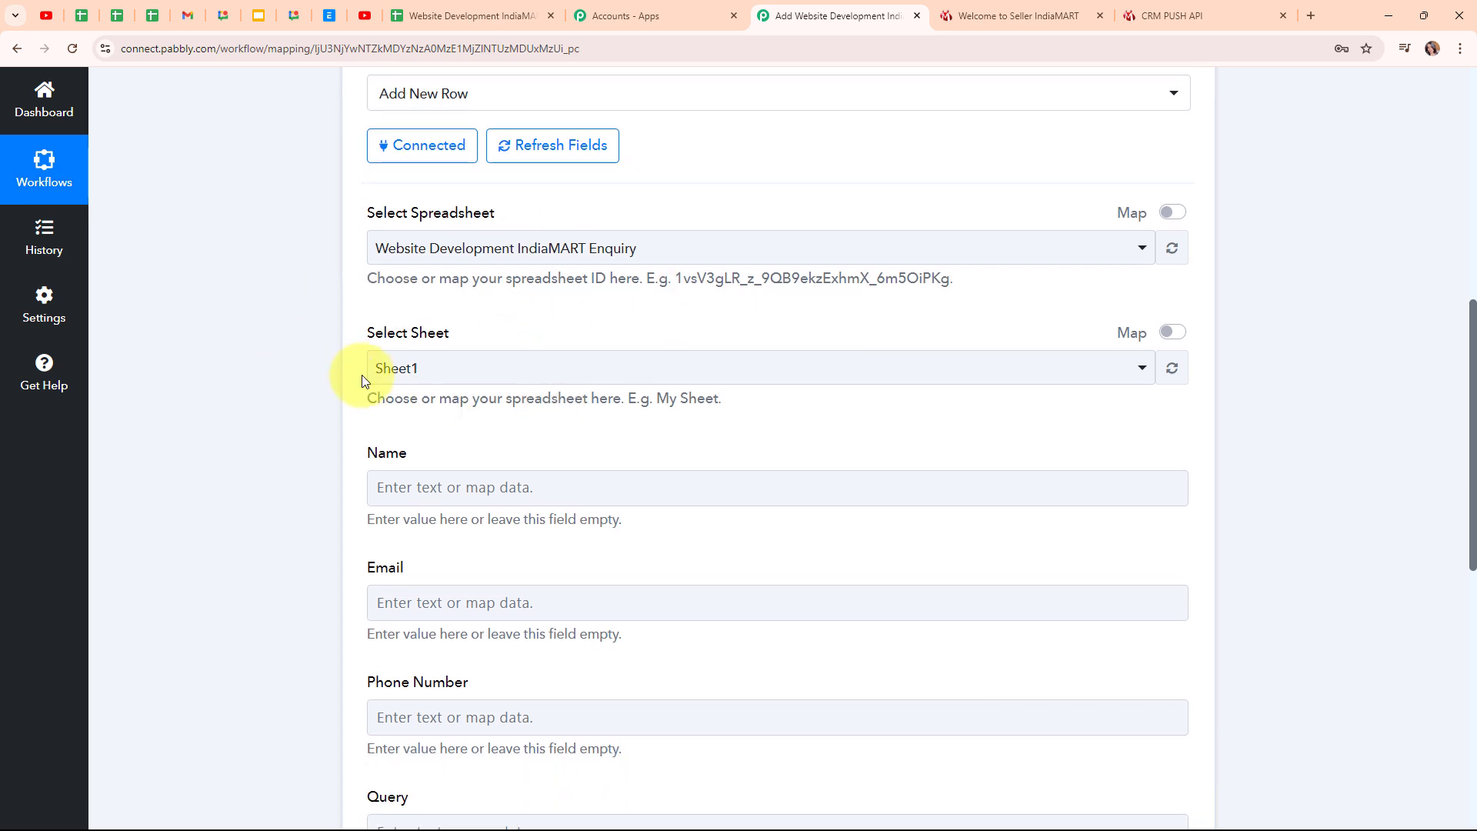
{"action": "left_click", "coordinate": [562, 379]}
{"action": "left_click", "coordinate": [570, 458]}
{"action": "scroll", "coordinate": [764, 442], "scroll_direction": "down", "scroll_amount": 2}
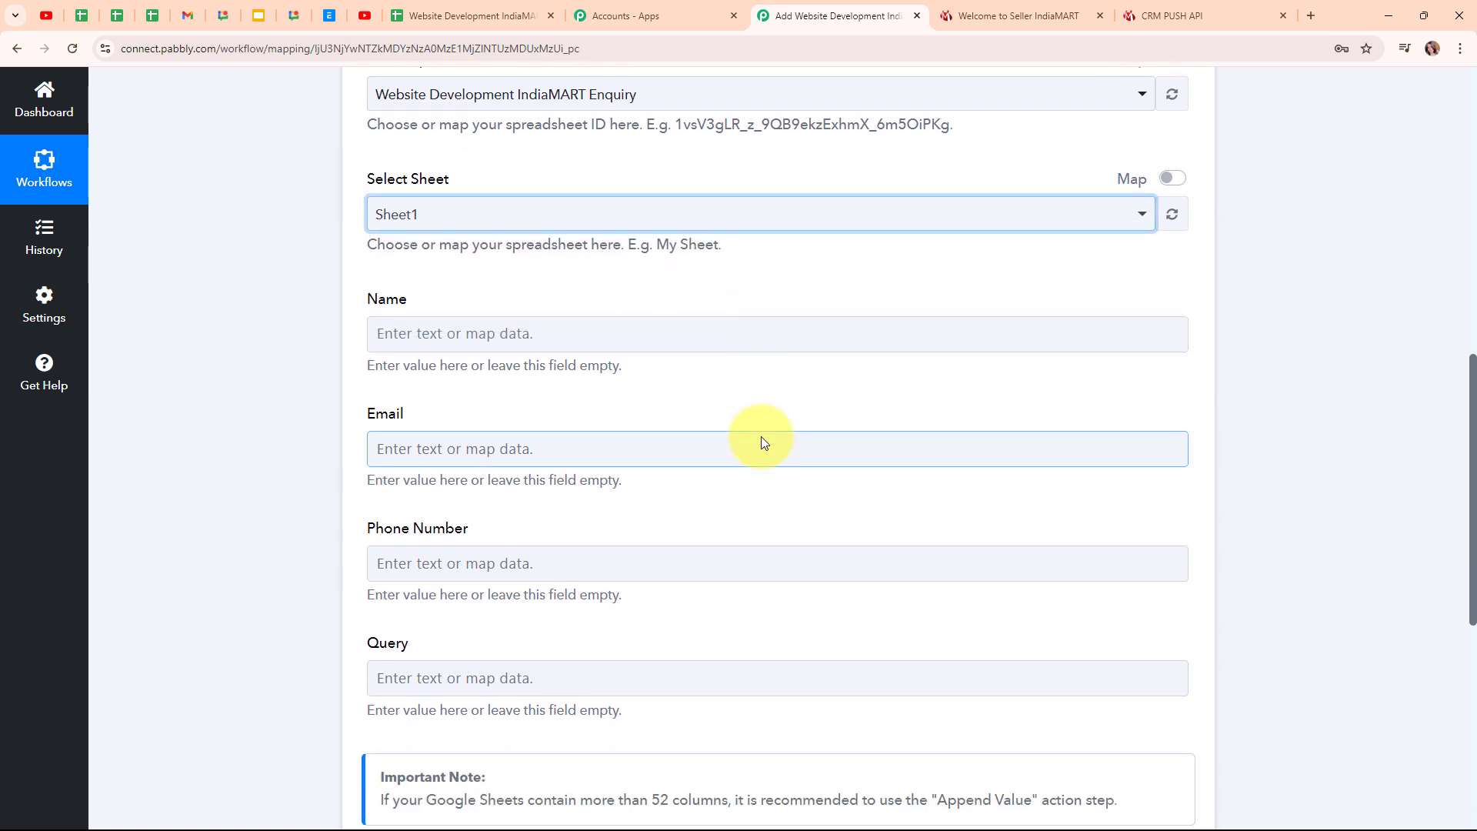
{"action": "scroll", "coordinate": [764, 443], "scroll_direction": "down", "scroll_amount": 1}
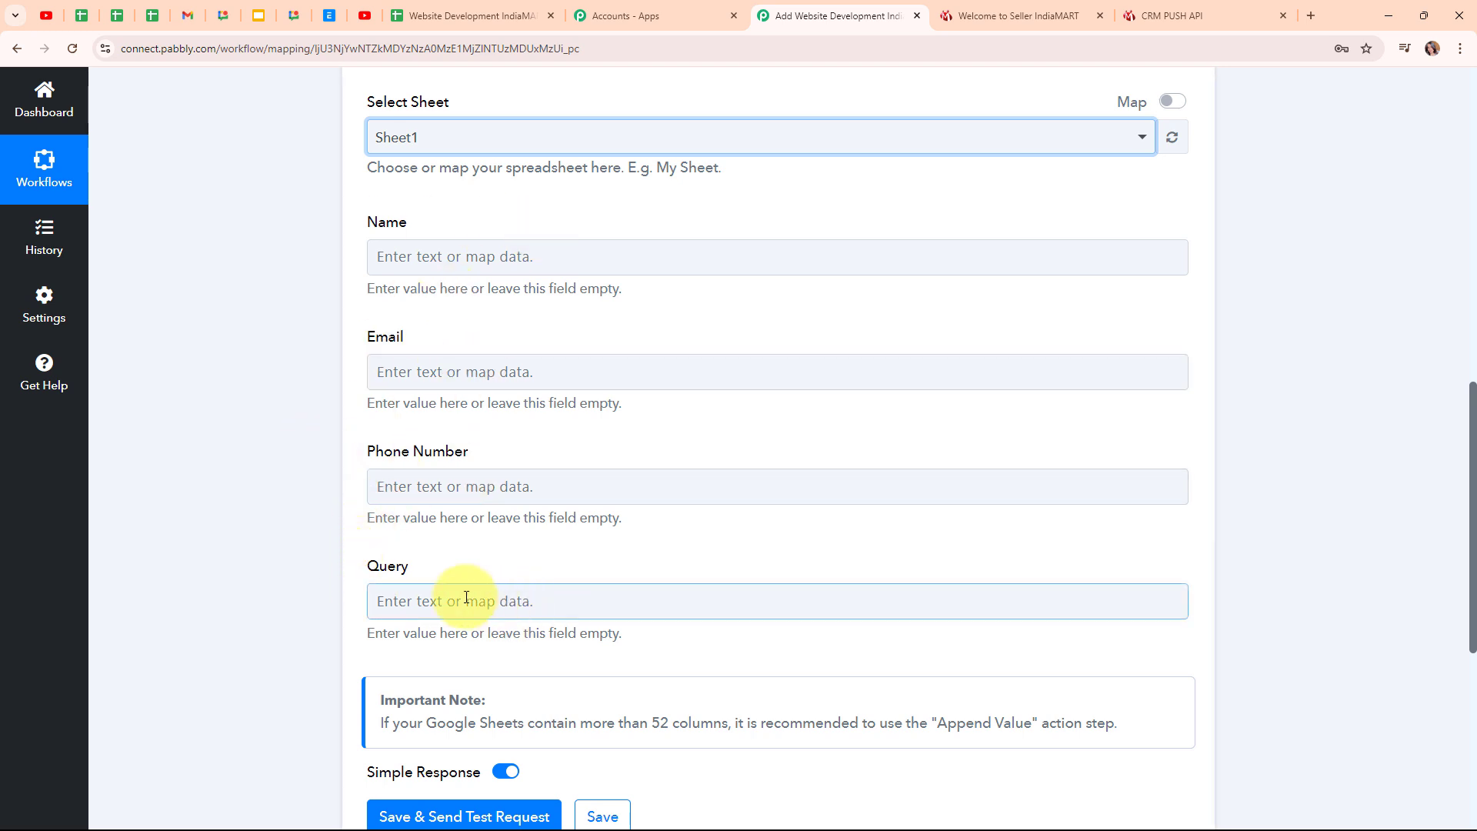
{"action": "left_click", "coordinate": [514, 11]}
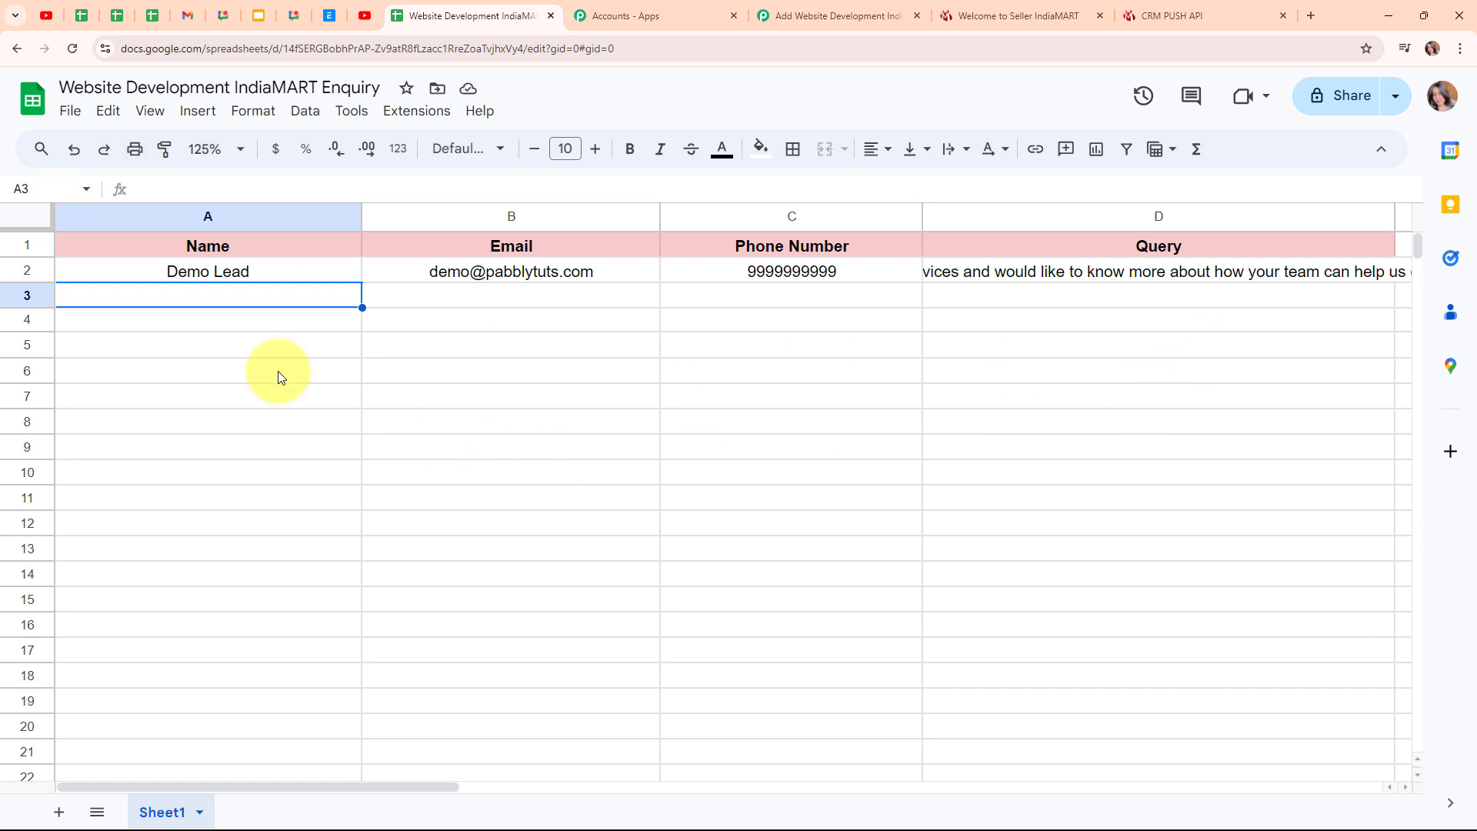
{"action": "left_click", "coordinate": [888, 6]}
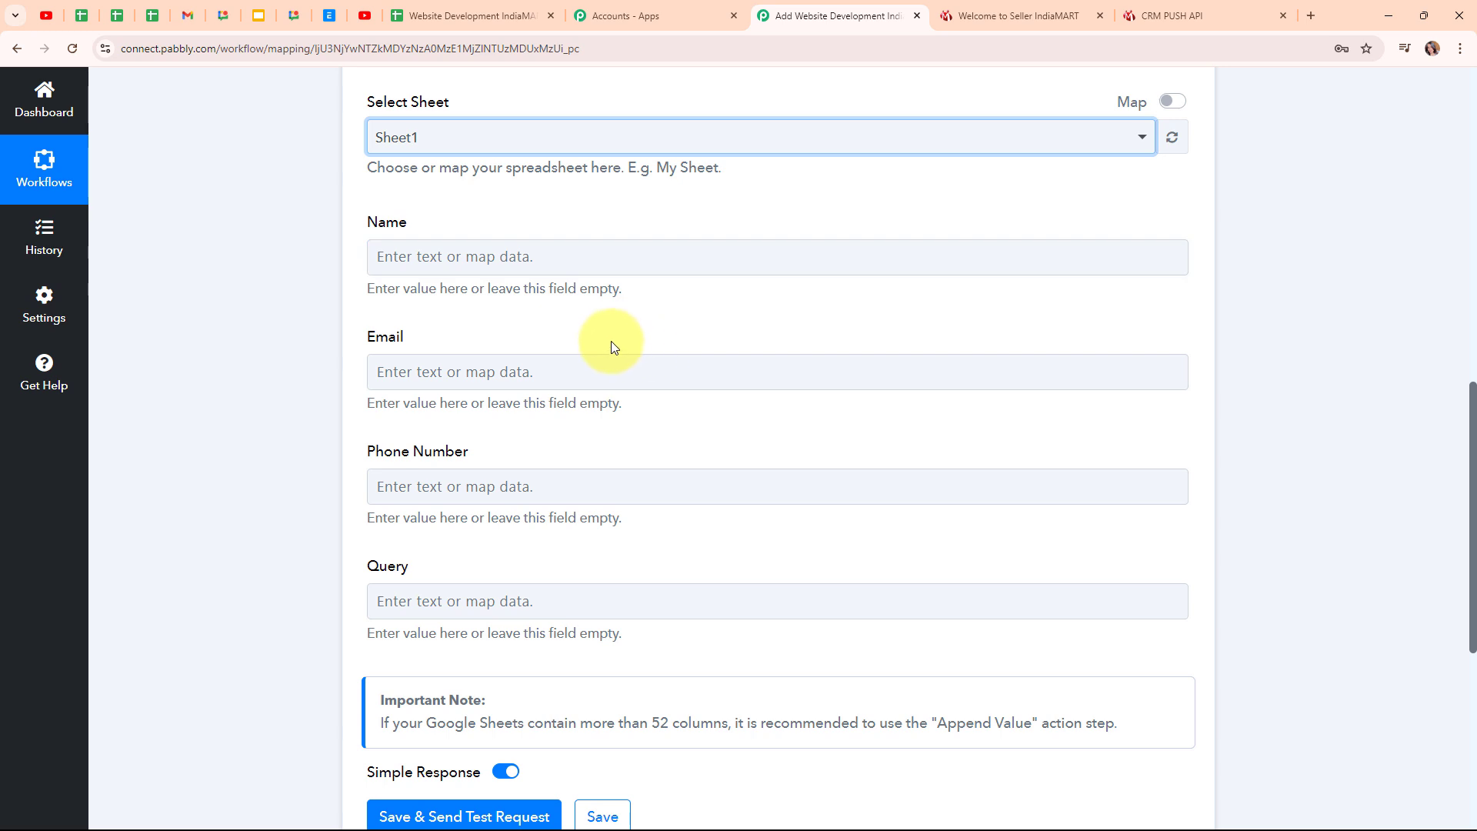
{"action": "left_click", "coordinate": [420, 254]}
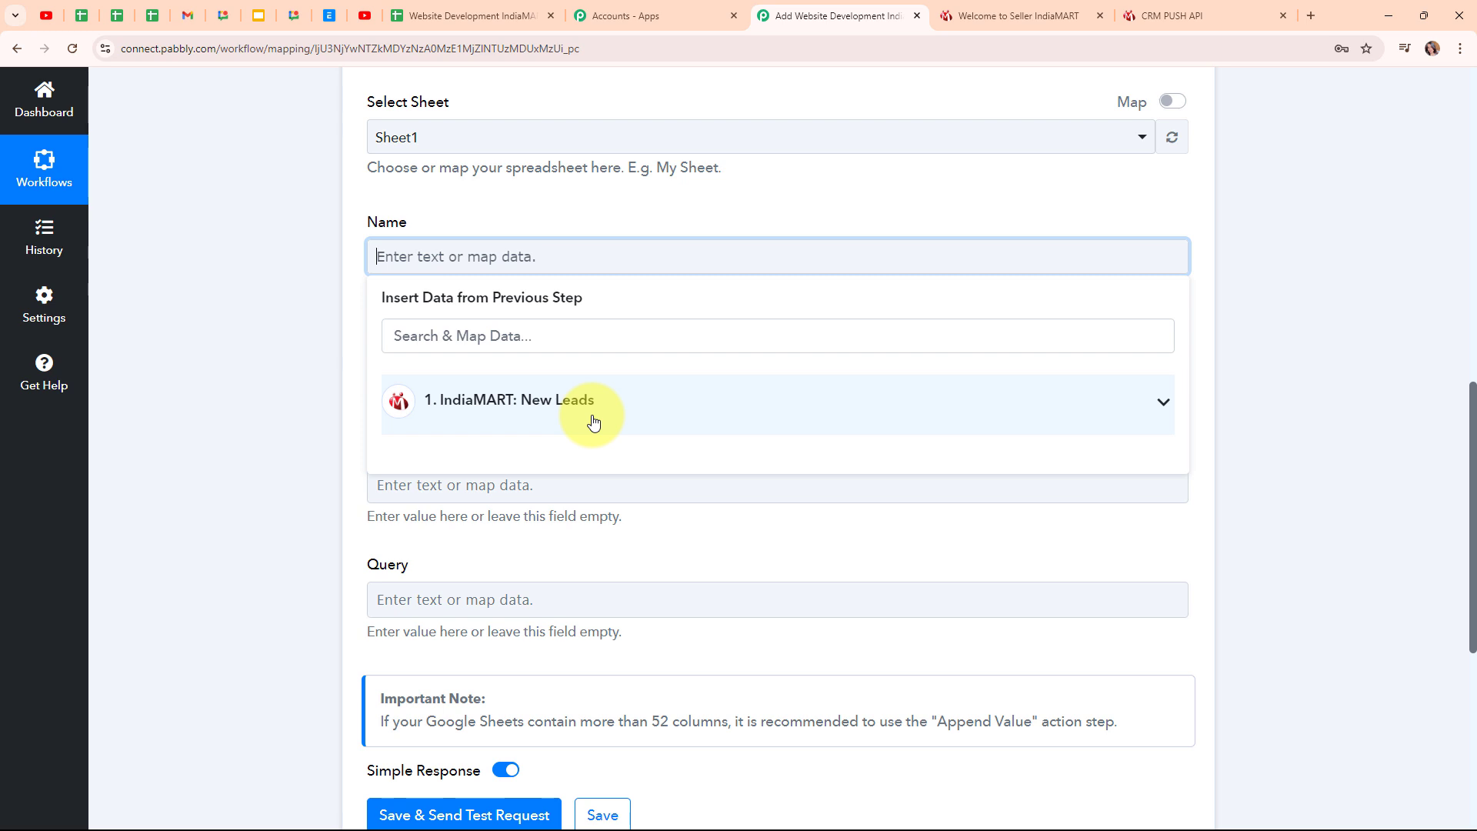
Map the lead's sender name into Name and sender email into Email
{"action": "left_click", "coordinate": [560, 332]}
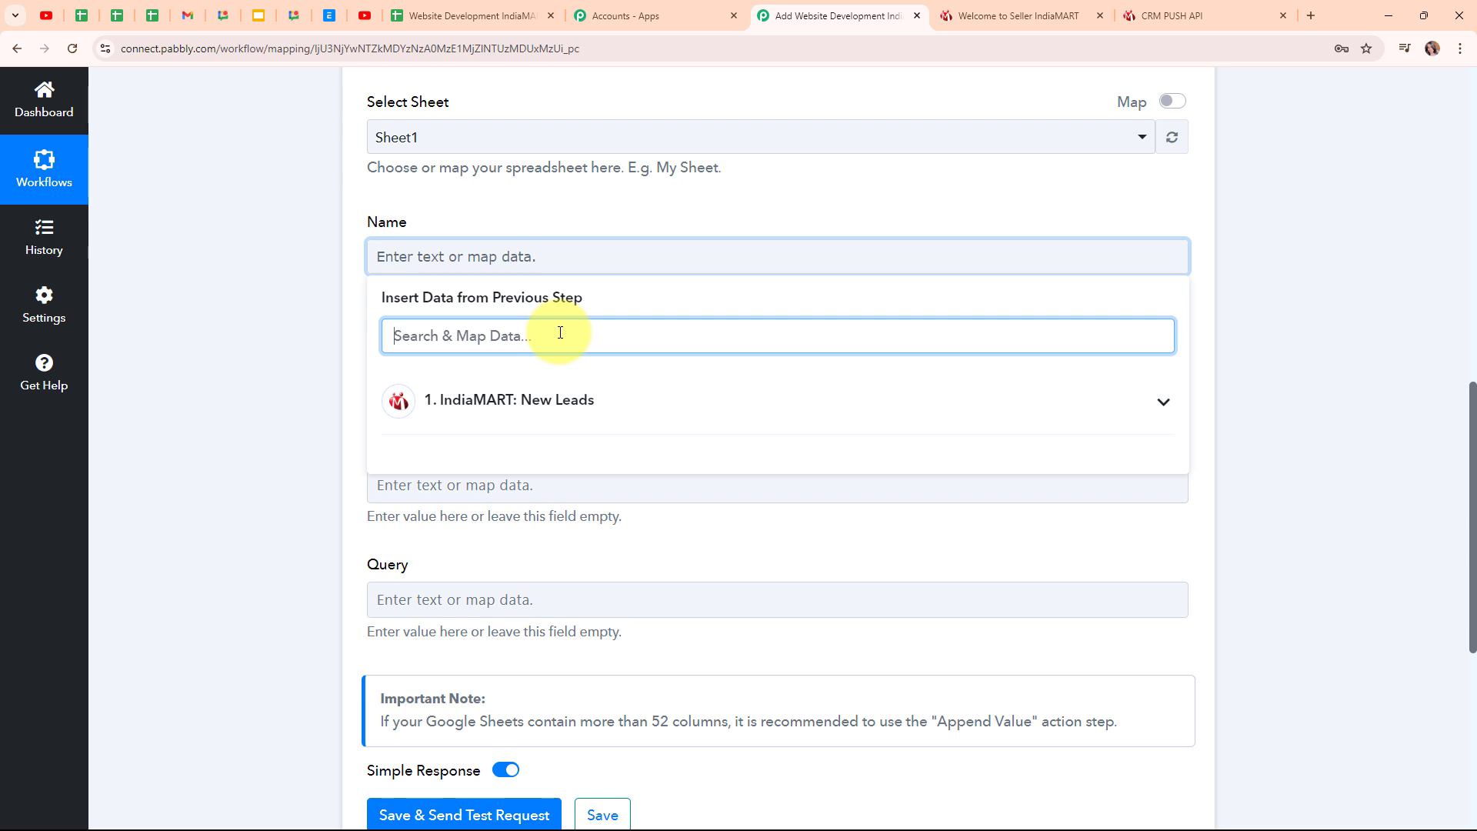
{"action": "type", "text": "Name"}
{"action": "left_click", "coordinate": [569, 452]}
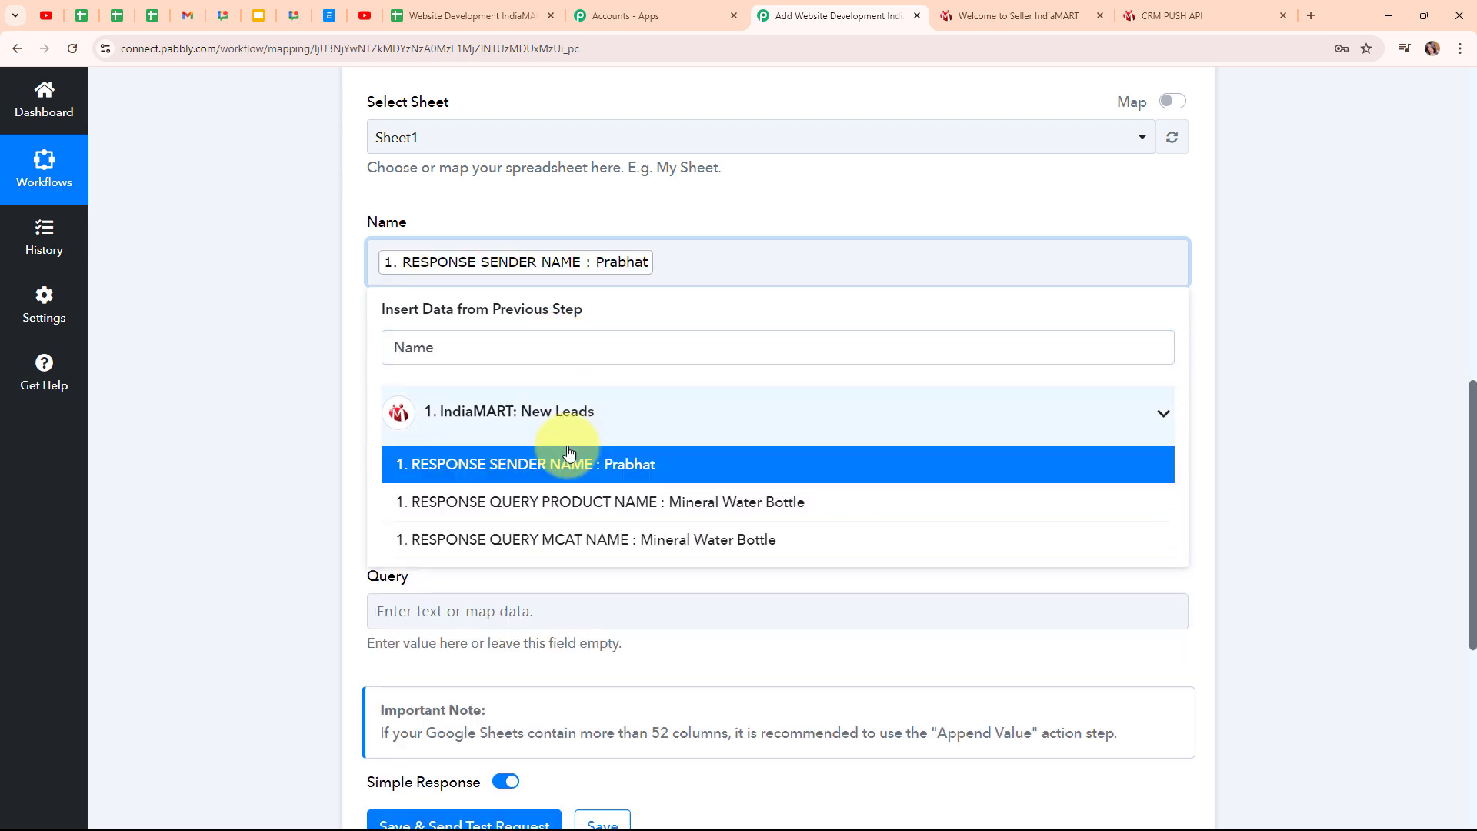
{"action": "left_click", "coordinate": [262, 431]}
{"action": "left_click", "coordinate": [434, 389]}
{"action": "left_click", "coordinate": [471, 457]}
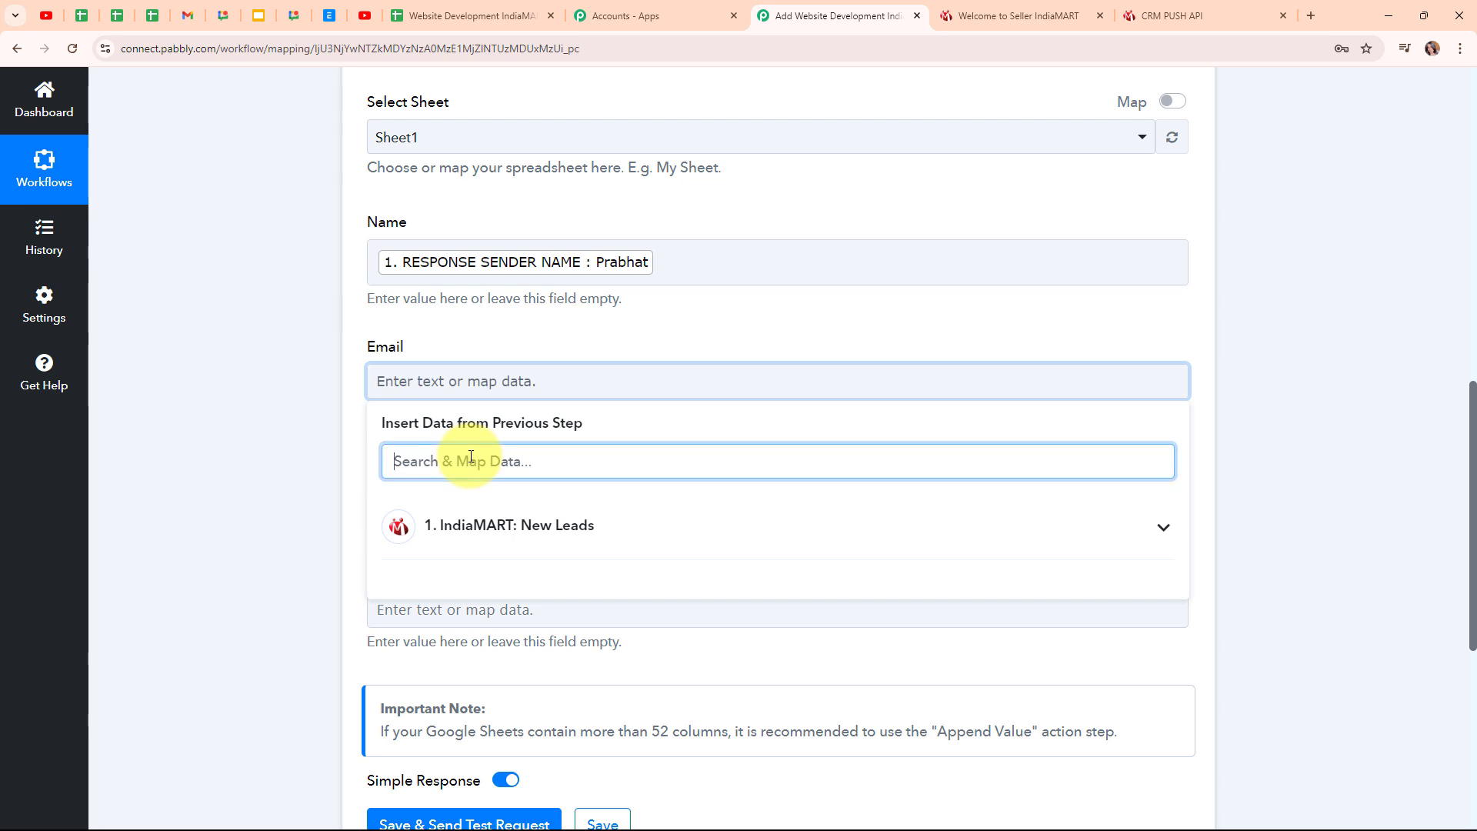
{"action": "type", "text": "@"}
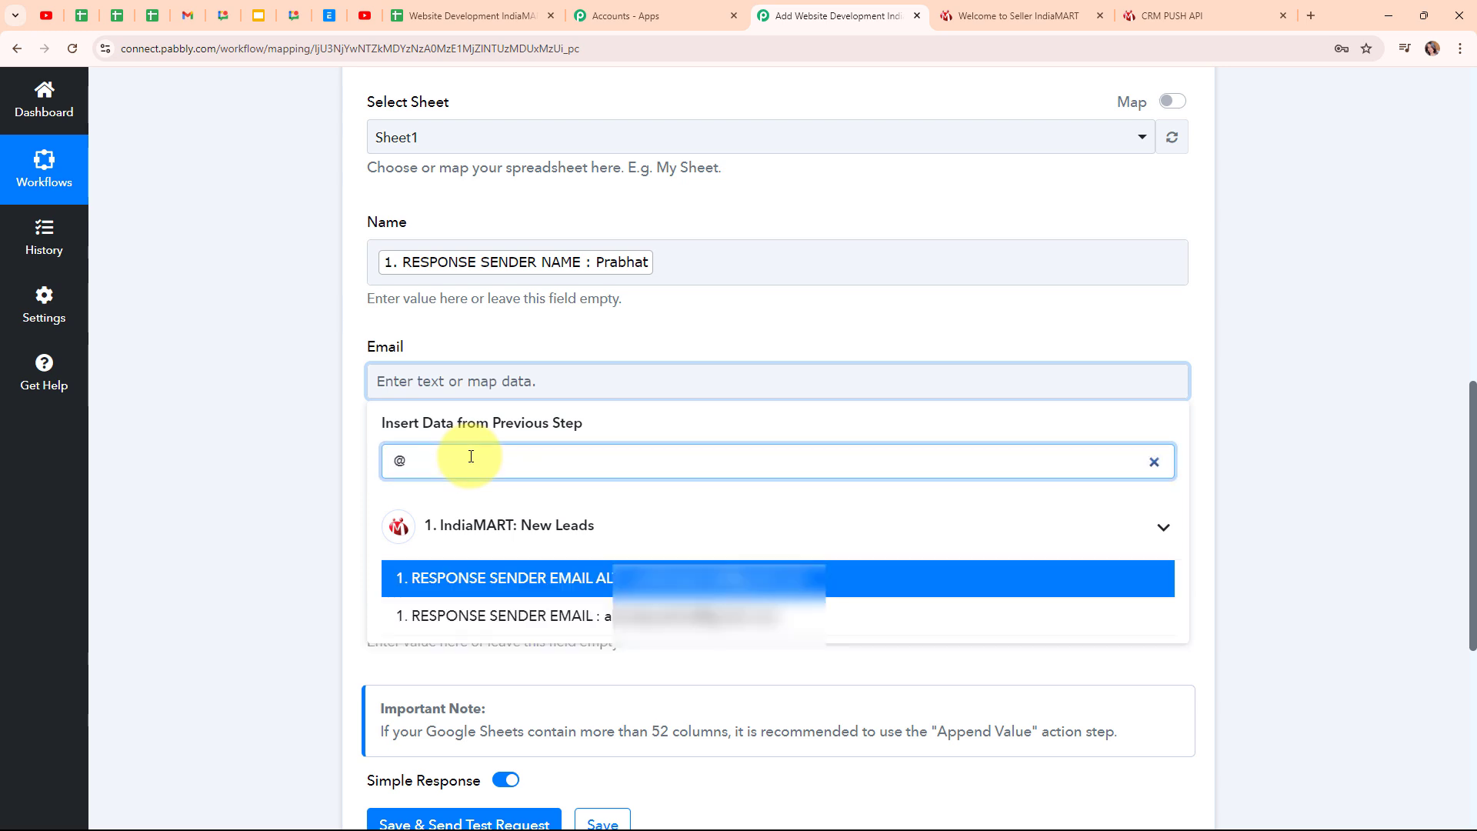
{"action": "left_click", "coordinate": [507, 616]}
{"action": "left_click", "coordinate": [309, 578]}
Map the lead's sender phone into the Phone Number field
{"action": "left_click", "coordinate": [469, 504]}
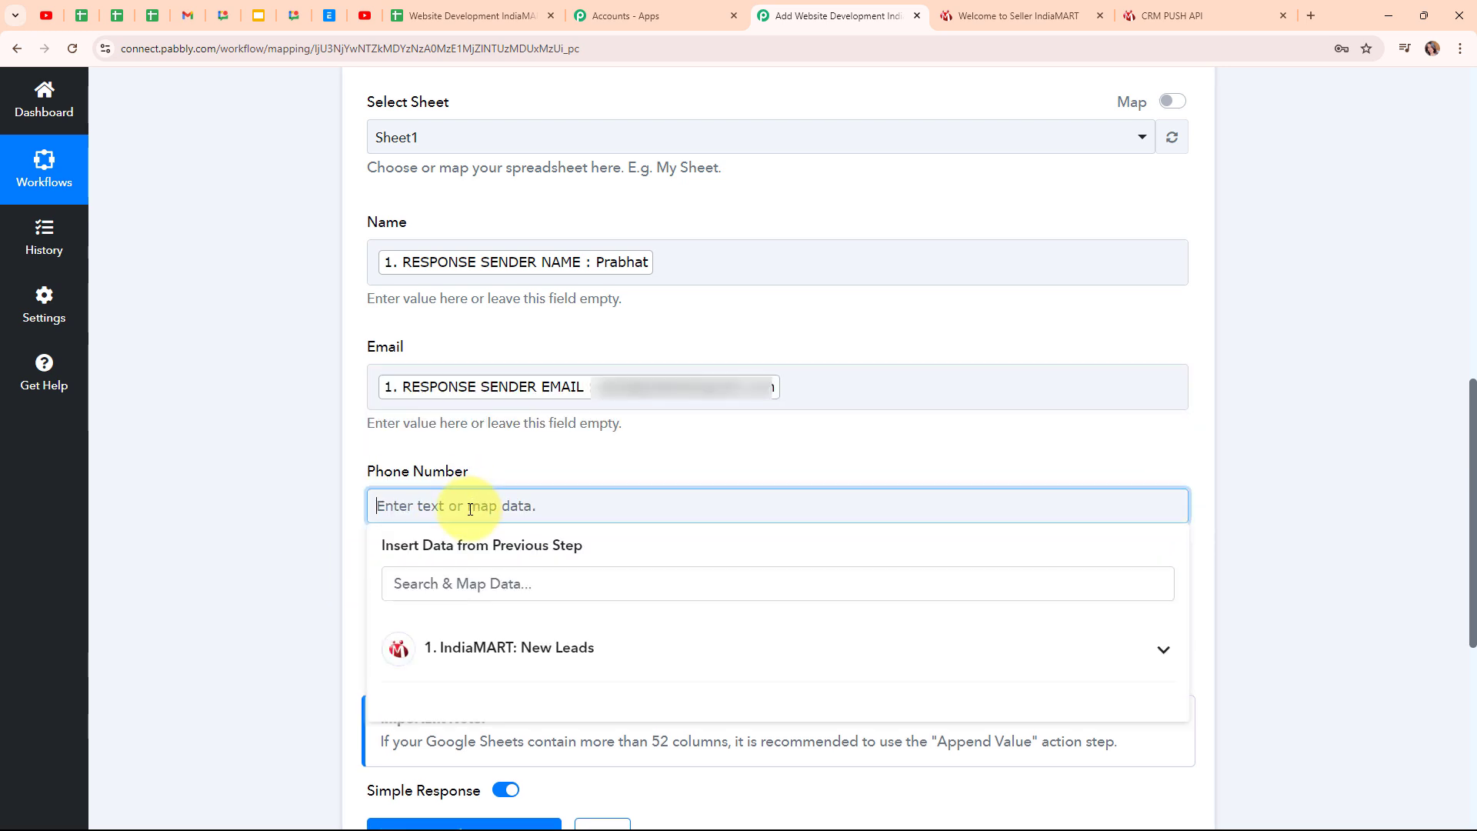
{"action": "left_click", "coordinate": [478, 577]}
{"action": "type", "text": "Pho"}
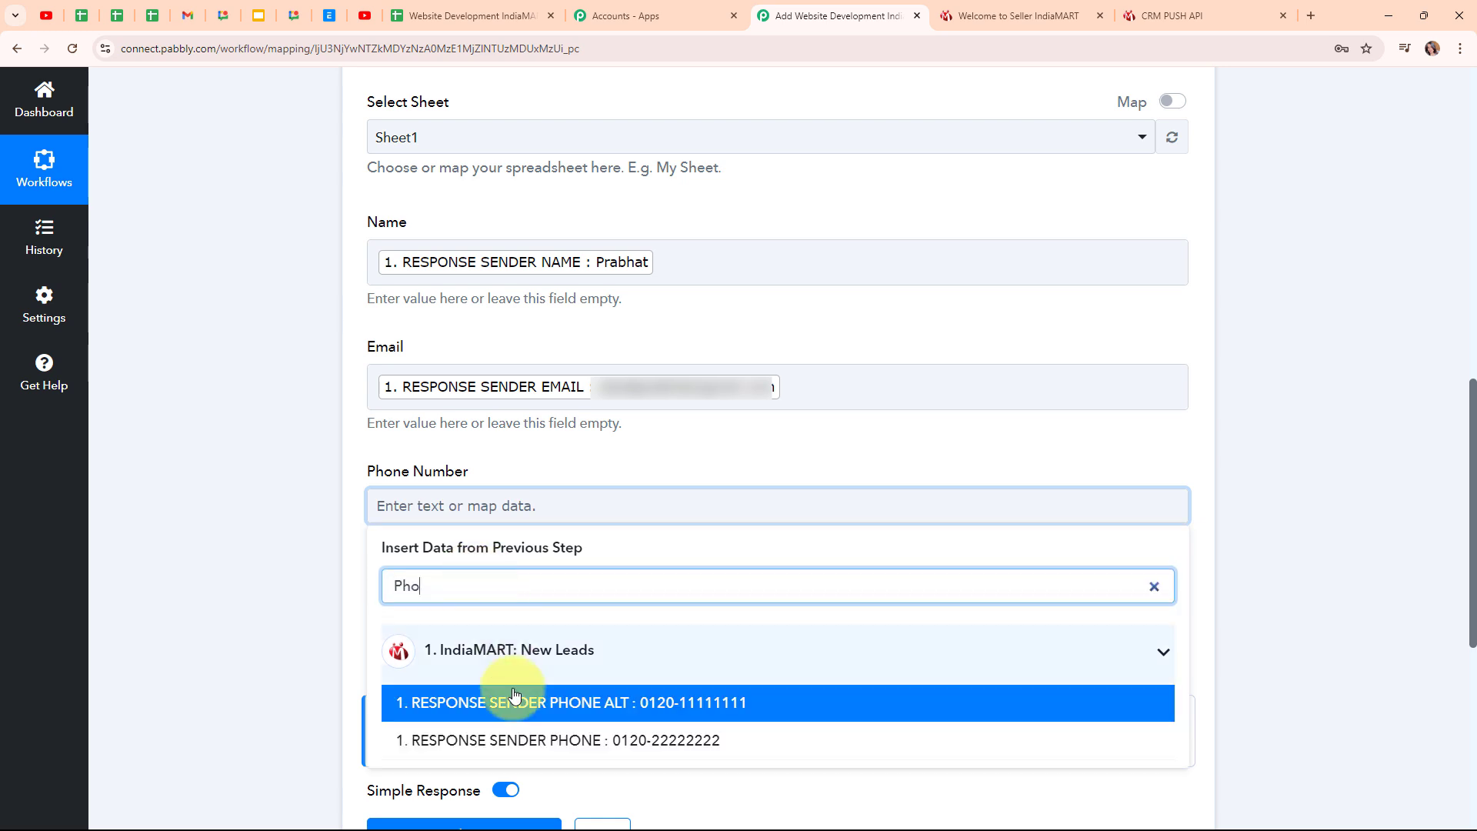
{"action": "left_click", "coordinate": [603, 738]}
{"action": "left_click", "coordinate": [289, 522]}
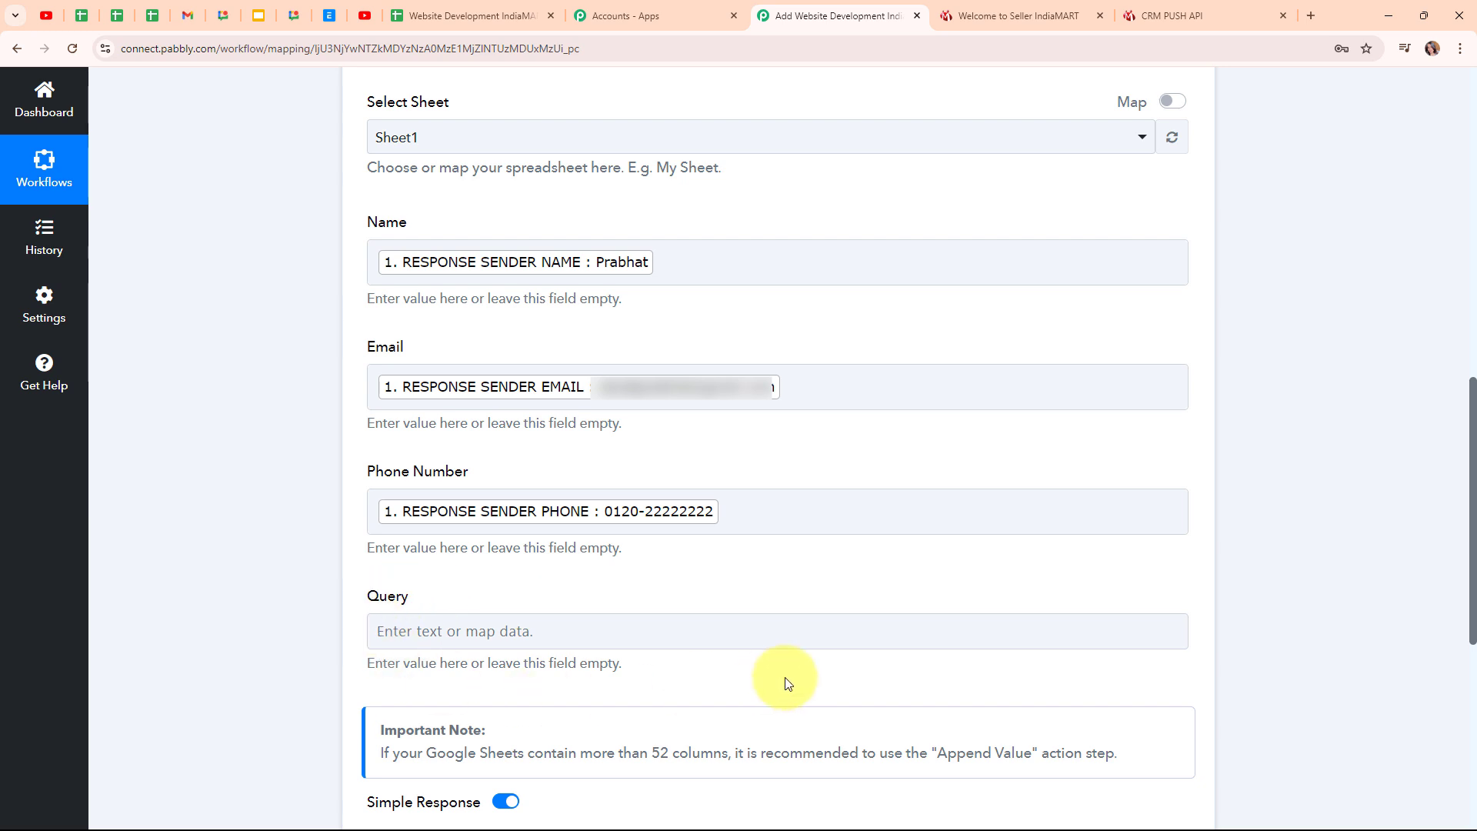
Look up the query message for the Query field, leaving Query unmapped for now
{"action": "scroll", "coordinate": [784, 677], "scroll_direction": "down", "scroll_amount": 2}
{"action": "left_click", "coordinate": [391, 474]}
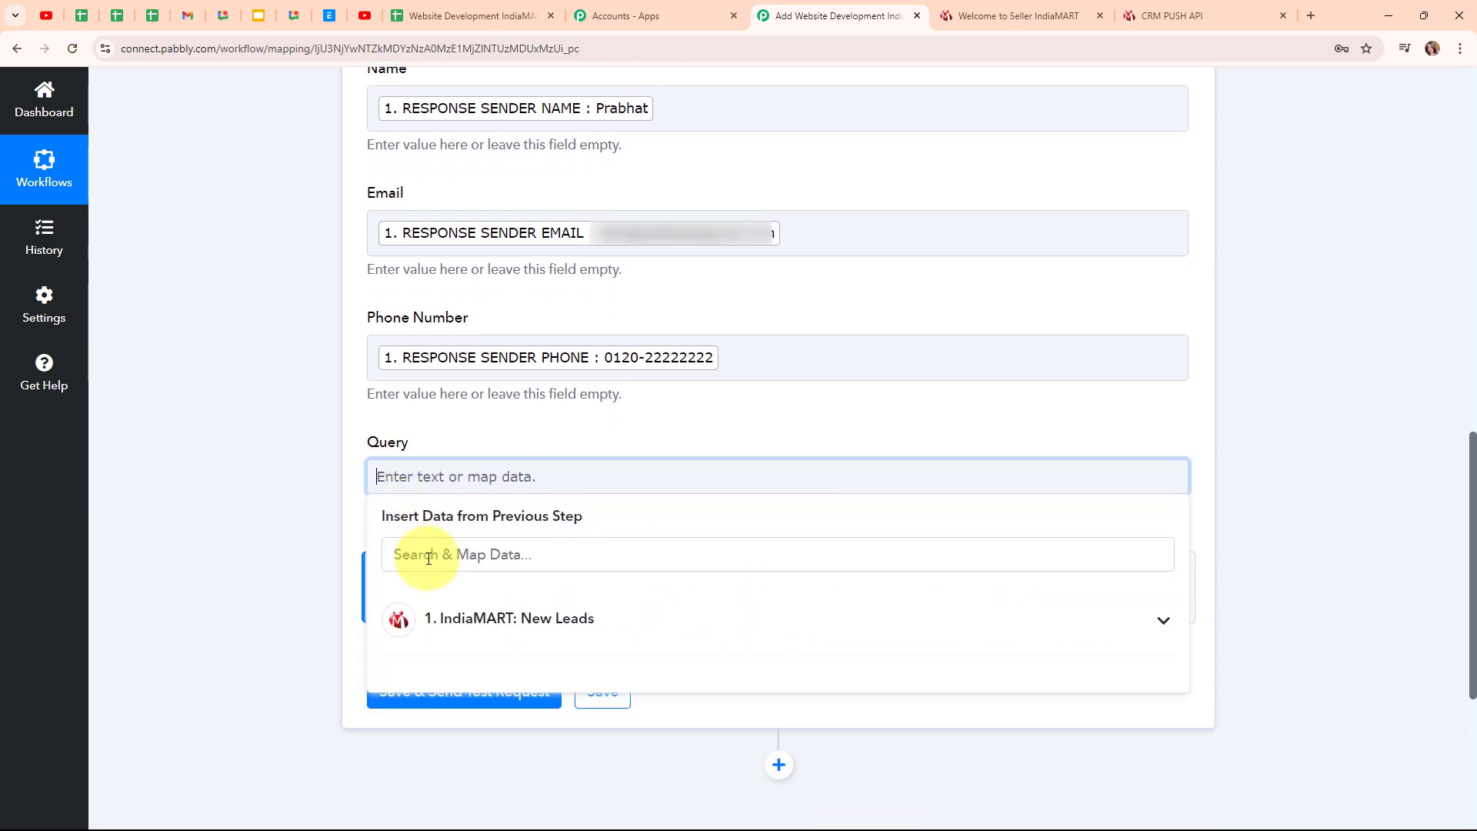
{"action": "left_click", "coordinate": [428, 555]}
{"action": "type", "text": "Query"}
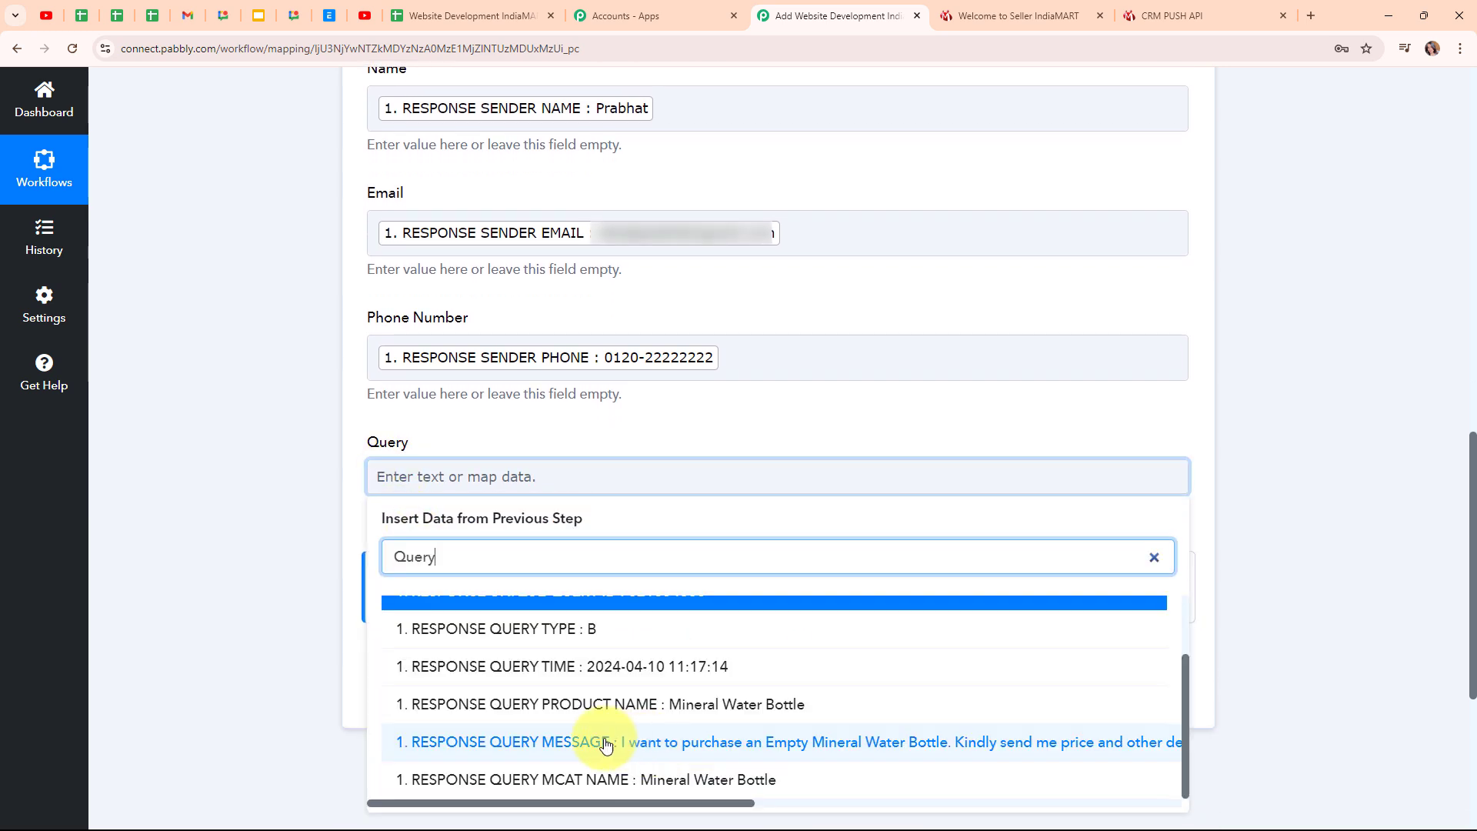
{"action": "left_click", "coordinate": [582, 744]}
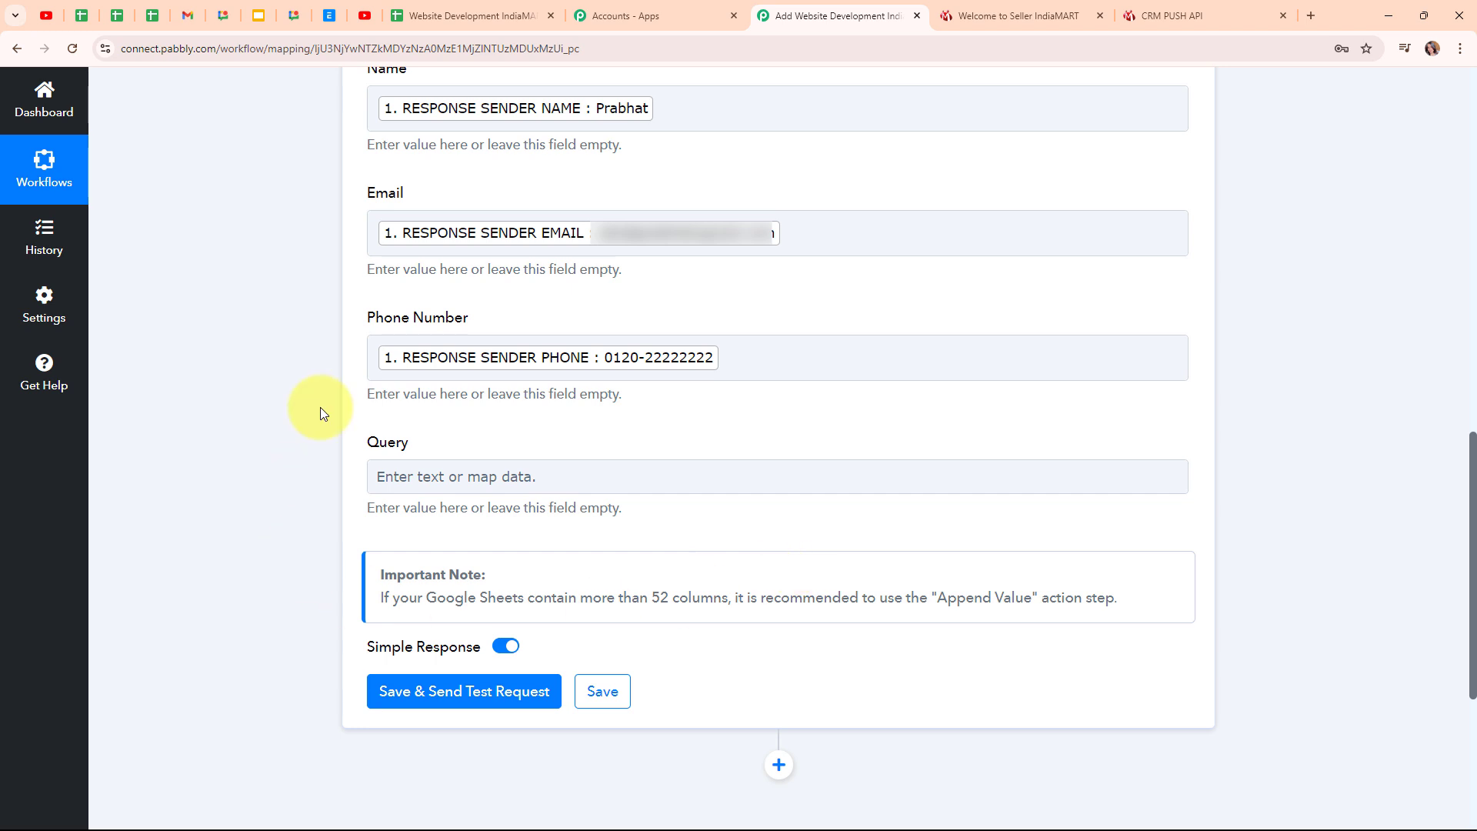
{"action": "left_click", "coordinate": [482, 487]}
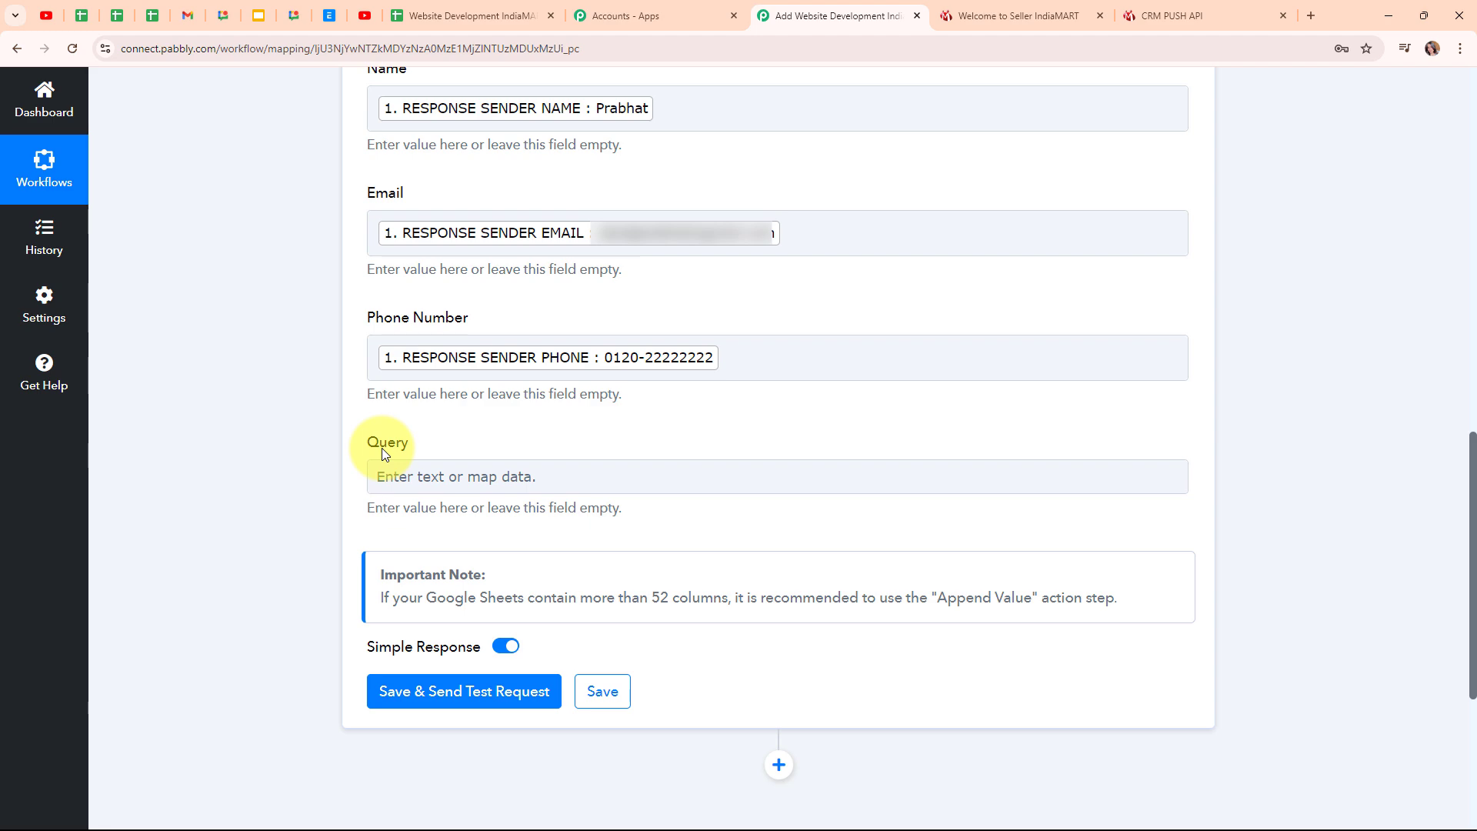
{"action": "scroll", "coordinate": [1235, 455], "scroll_direction": "up", "scroll_amount": 12}
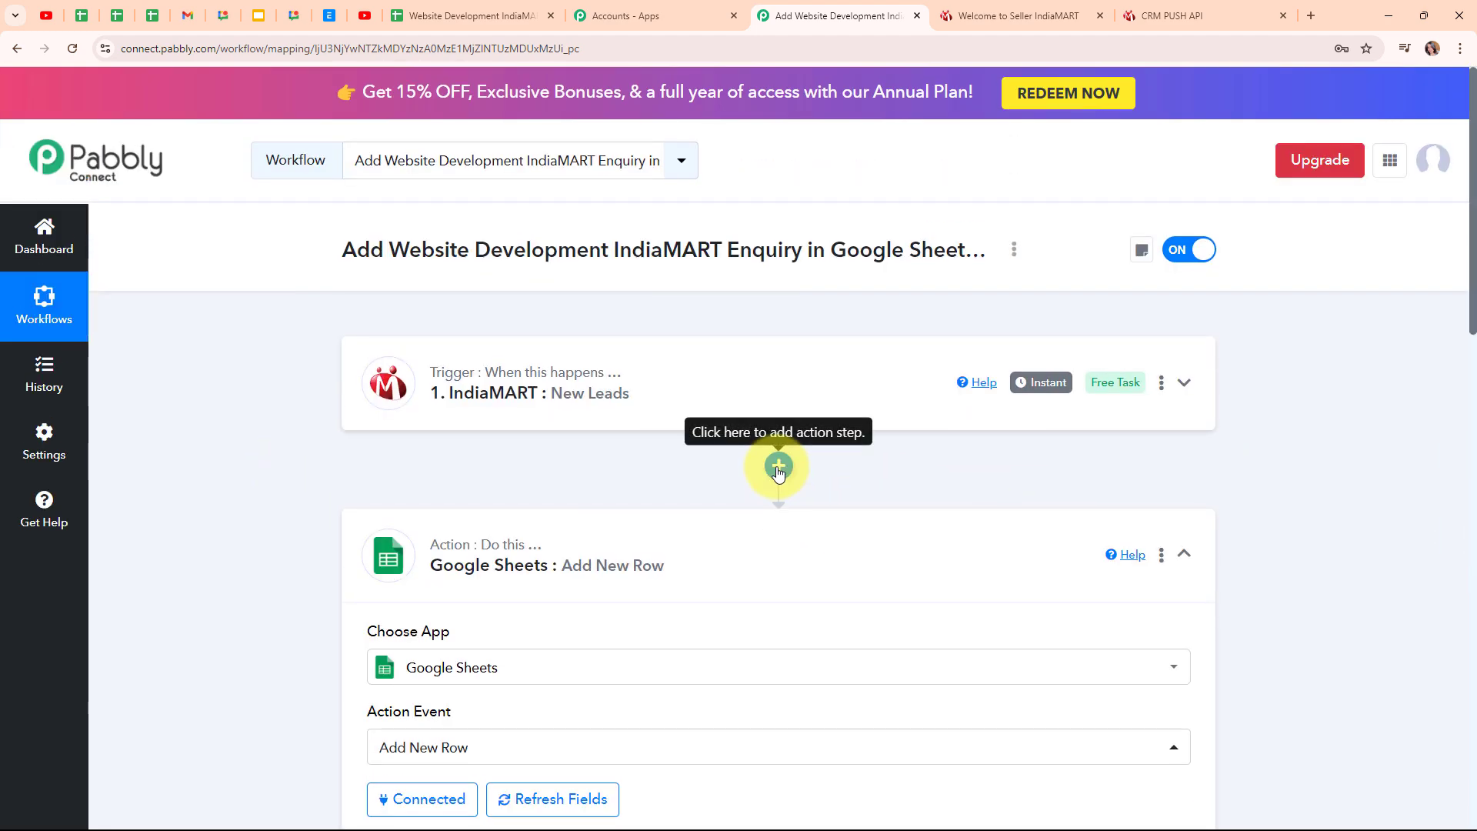
Insert a Text Formatter (Pabbly) step after the IndiaMART trigger using Replace Text, and connect it
{"action": "left_click", "coordinate": [778, 467]}
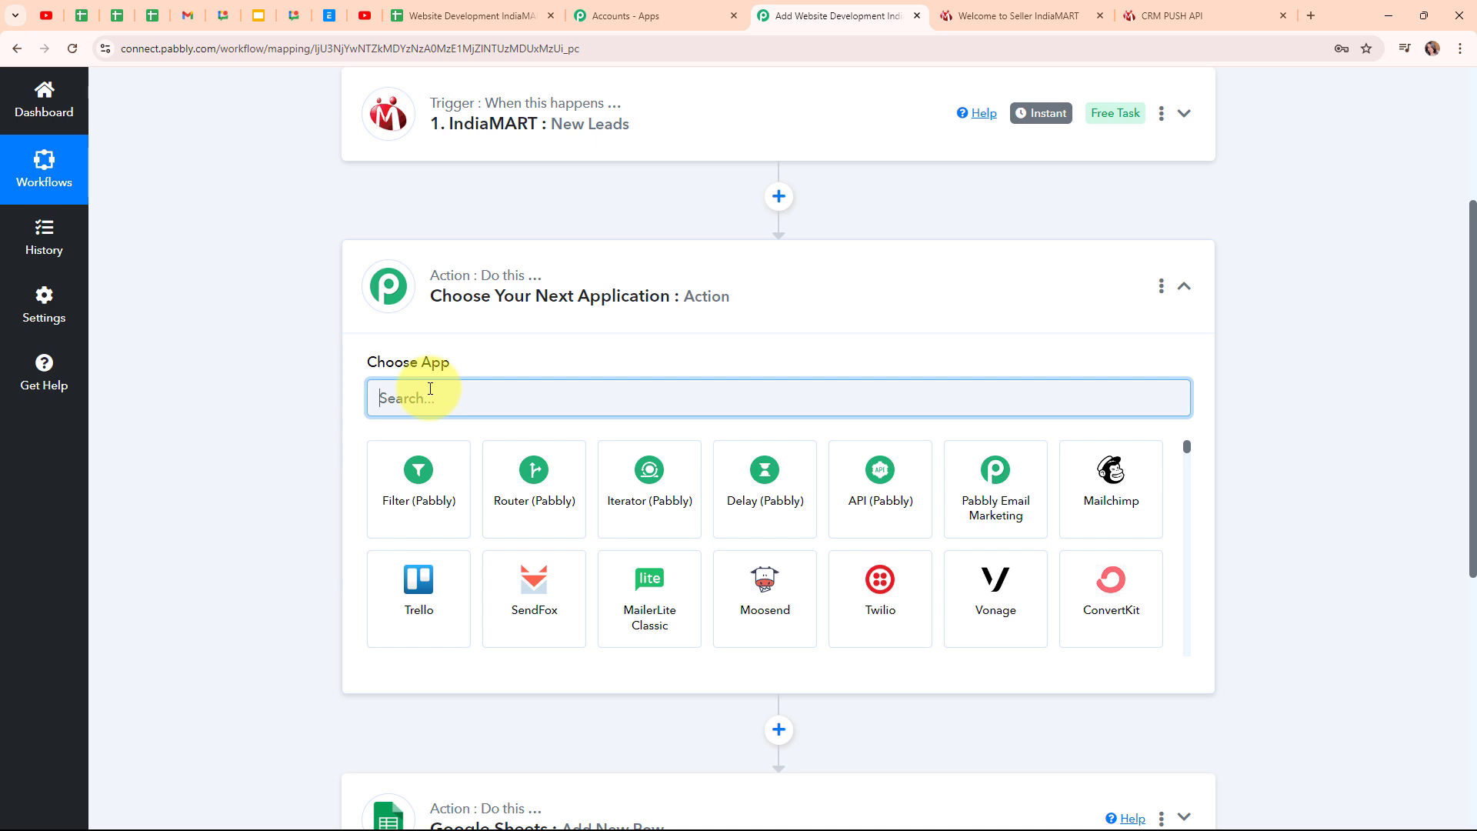
{"action": "type", "text": "te"}
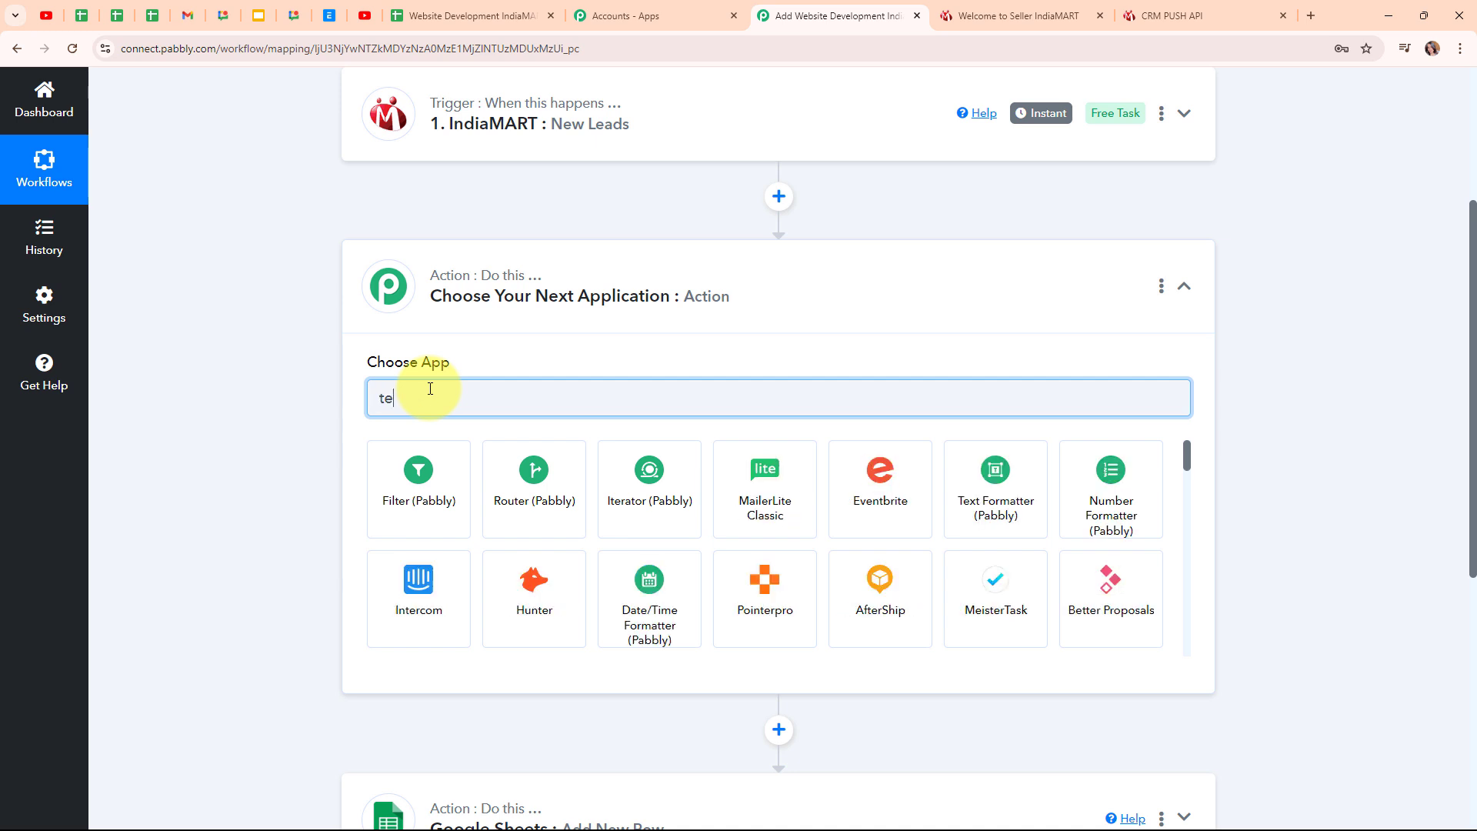
{"action": "type", "text": "xt"}
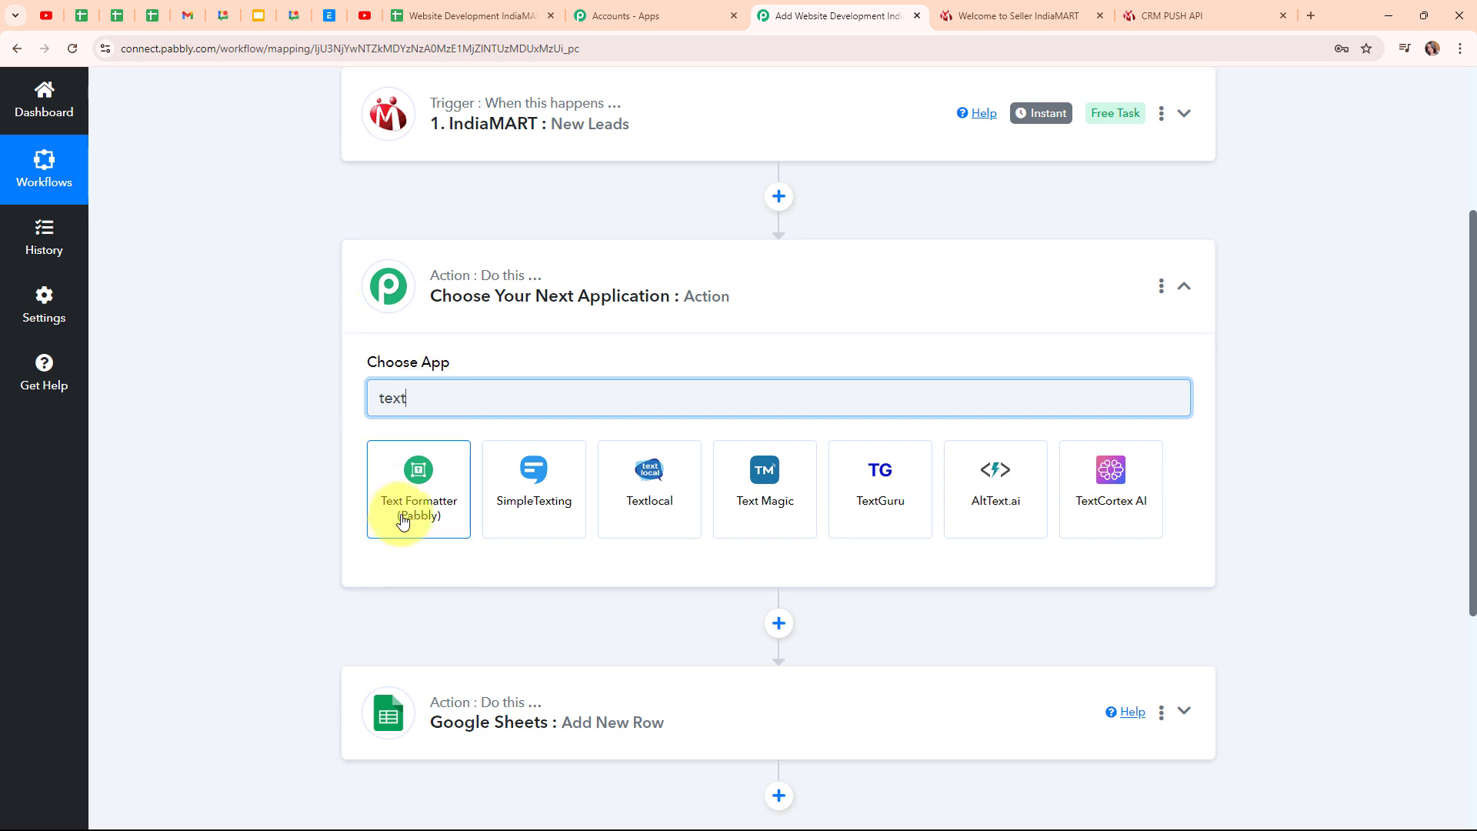
{"action": "left_click", "coordinate": [398, 523]}
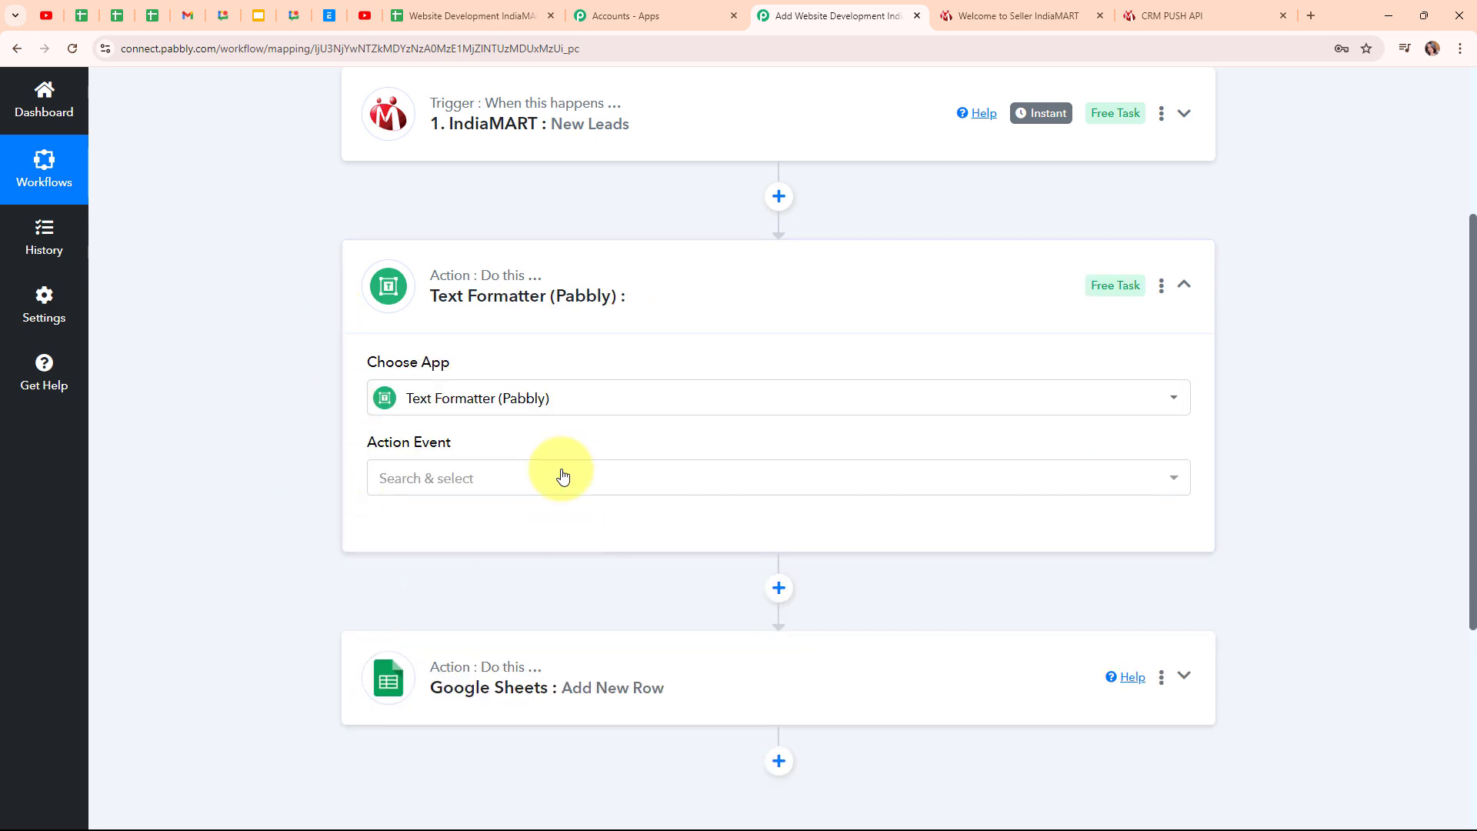
{"action": "left_click", "coordinate": [460, 492]}
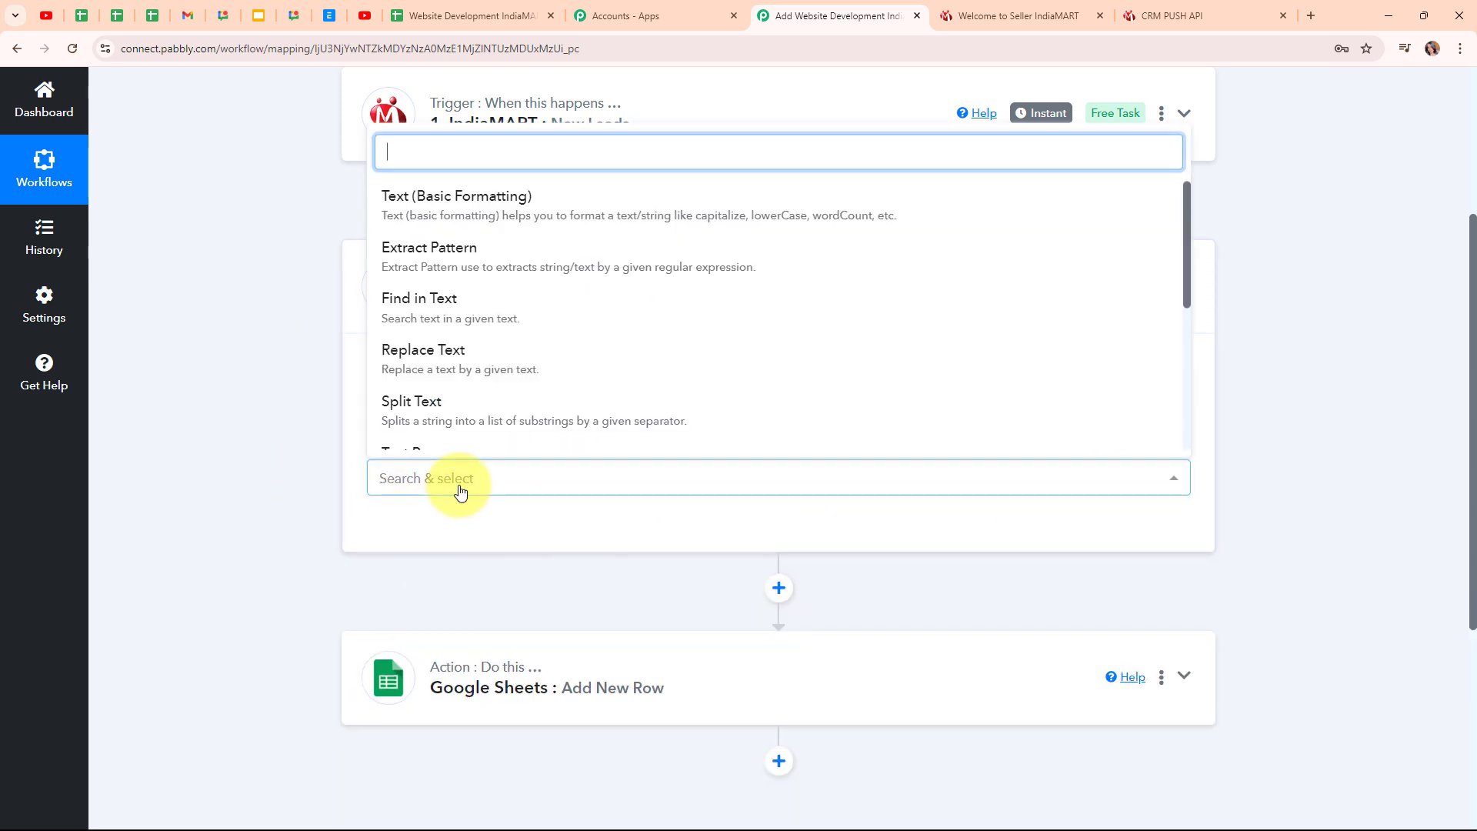
{"action": "scroll", "coordinate": [587, 372], "scroll_direction": "down", "scroll_amount": 5}
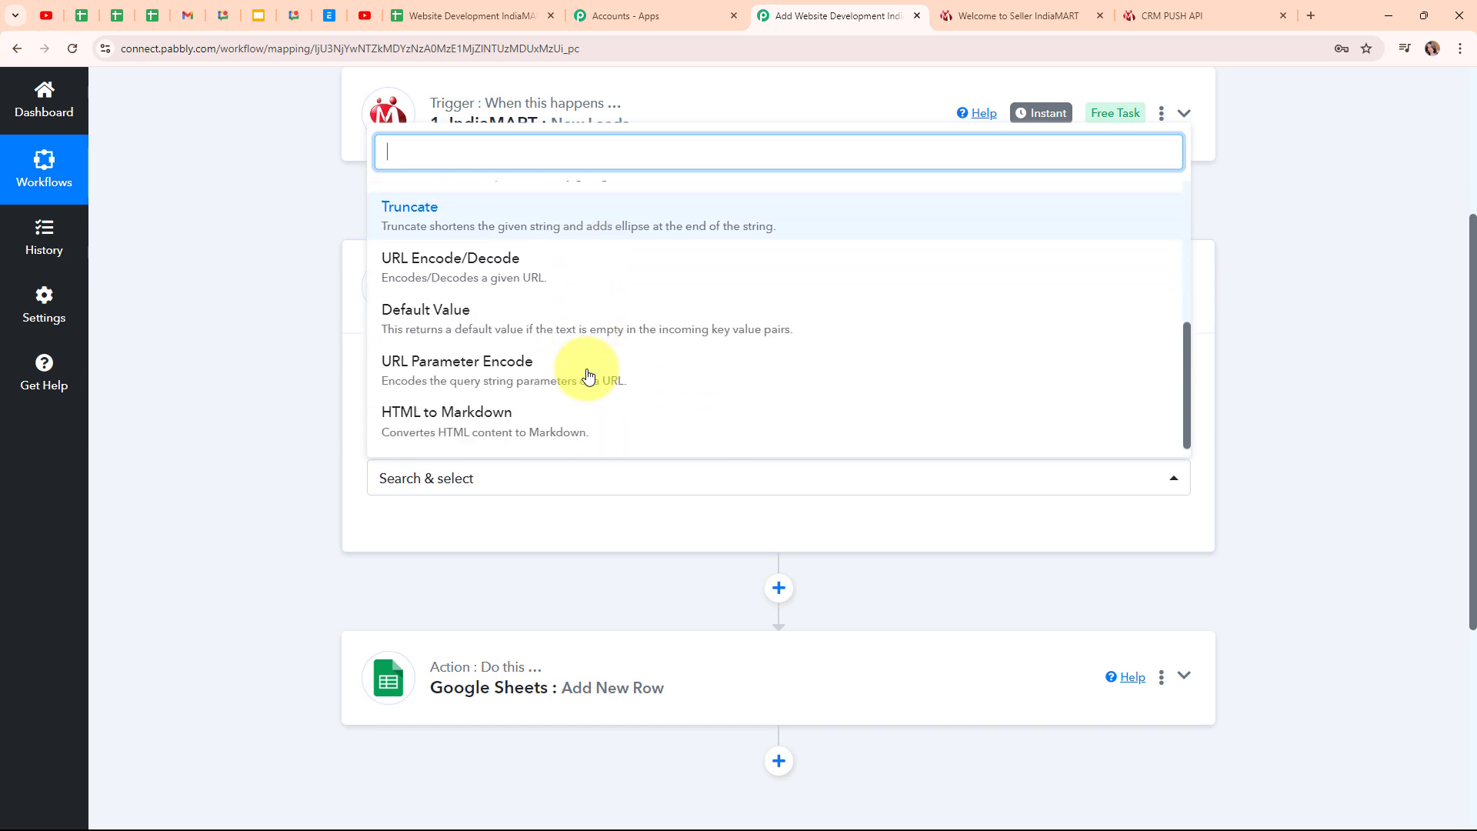
{"action": "scroll", "coordinate": [587, 373], "scroll_direction": "up", "scroll_amount": 5}
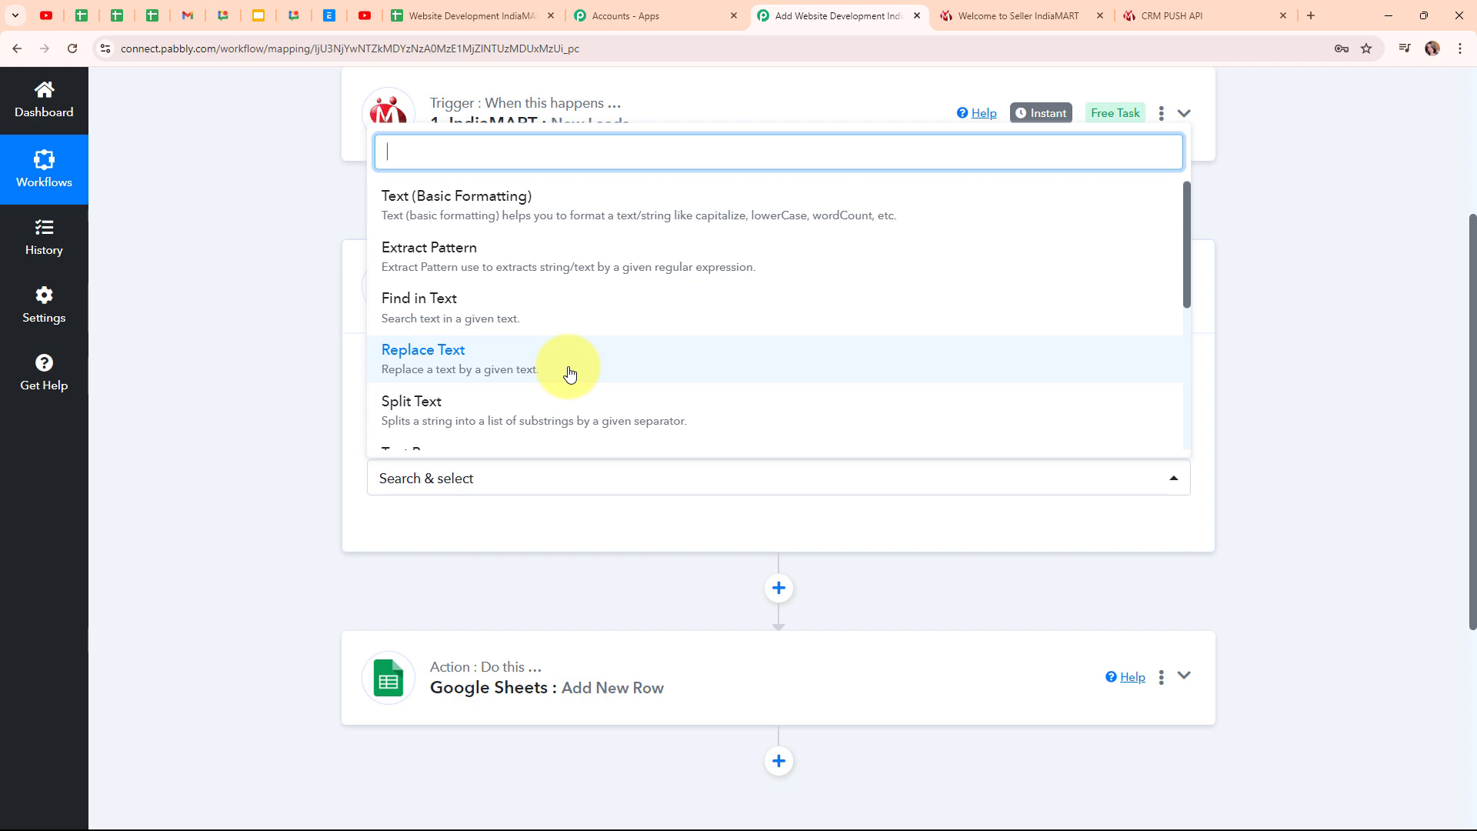
{"action": "scroll", "coordinate": [569, 374], "scroll_direction": "up", "scroll_amount": 3}
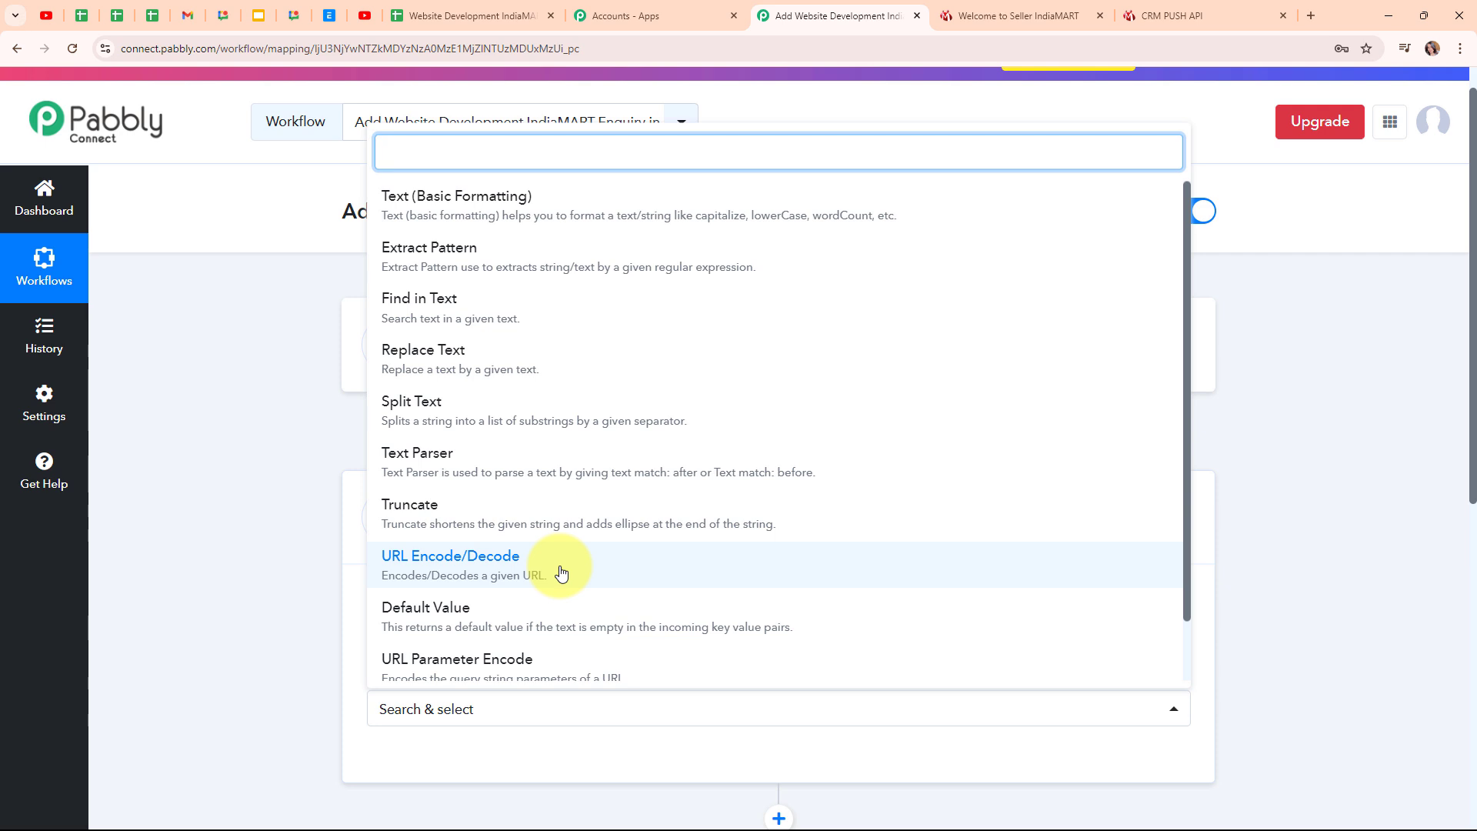
{"action": "scroll", "coordinate": [704, 538], "scroll_direction": "down", "scroll_amount": 1}
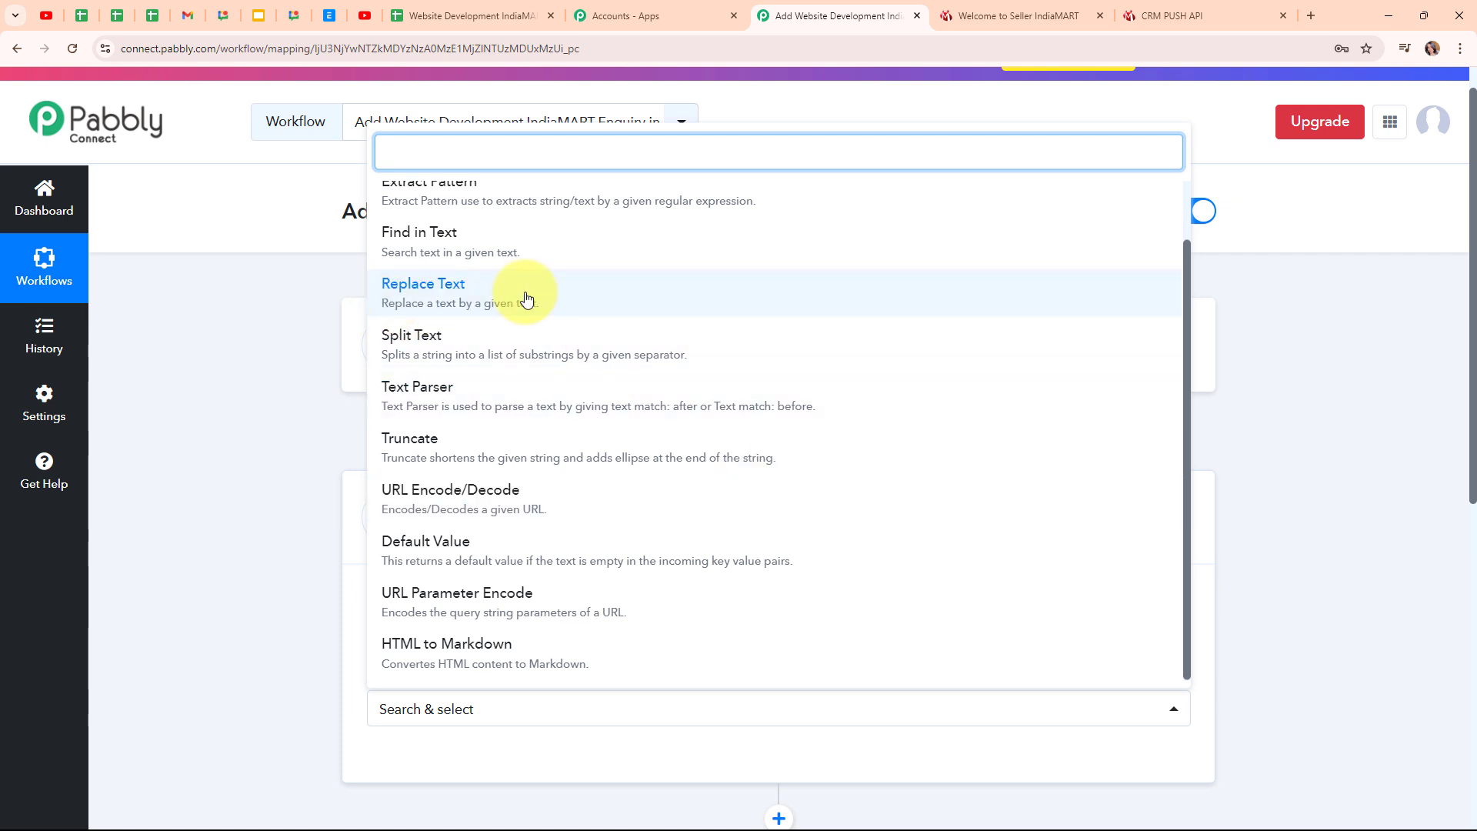
{"action": "left_click", "coordinate": [526, 299]}
{"action": "scroll", "coordinate": [461, 445], "scroll_direction": "down", "scroll_amount": 3}
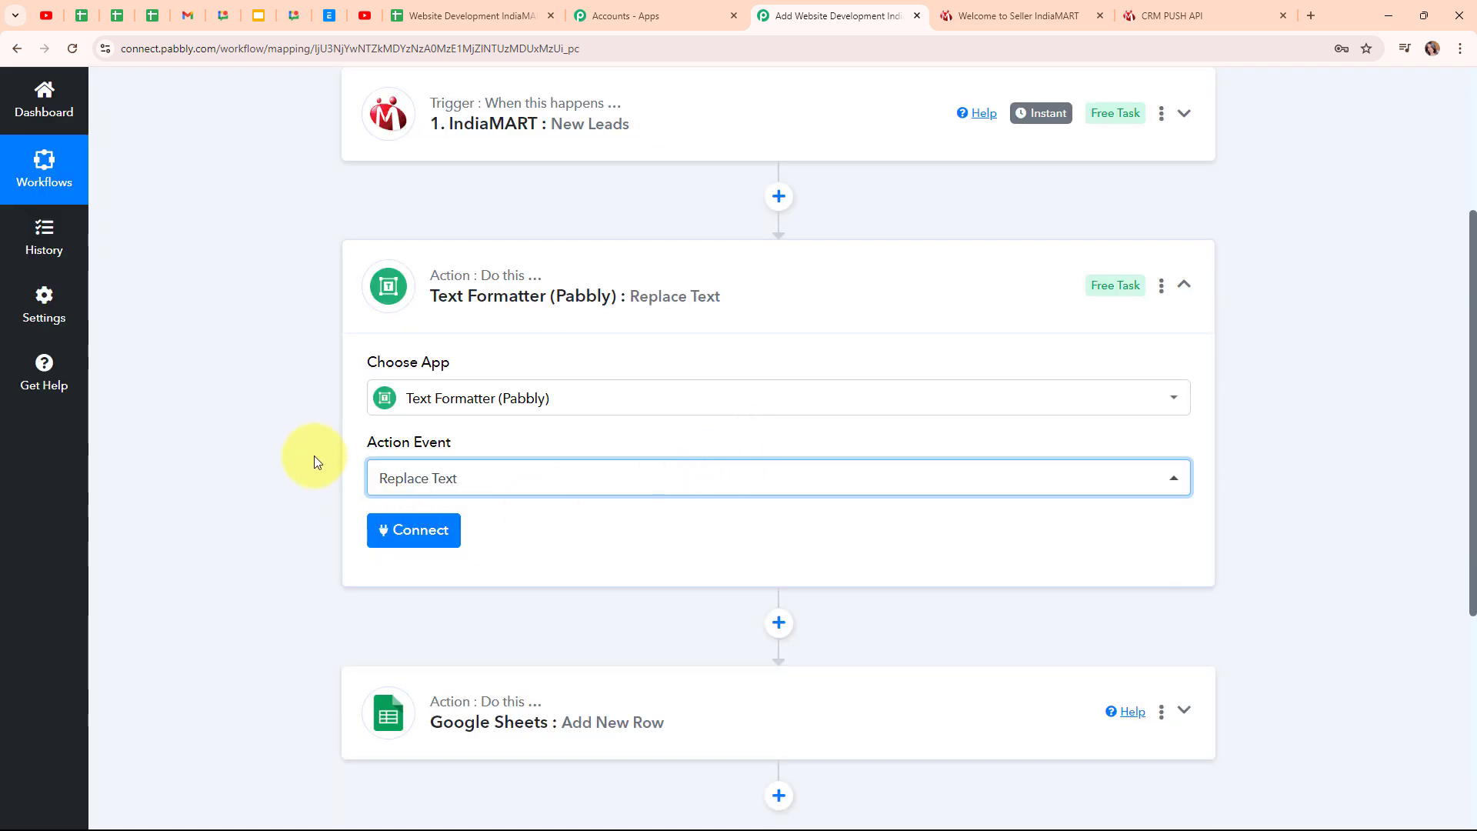
{"action": "left_click", "coordinate": [411, 531]}
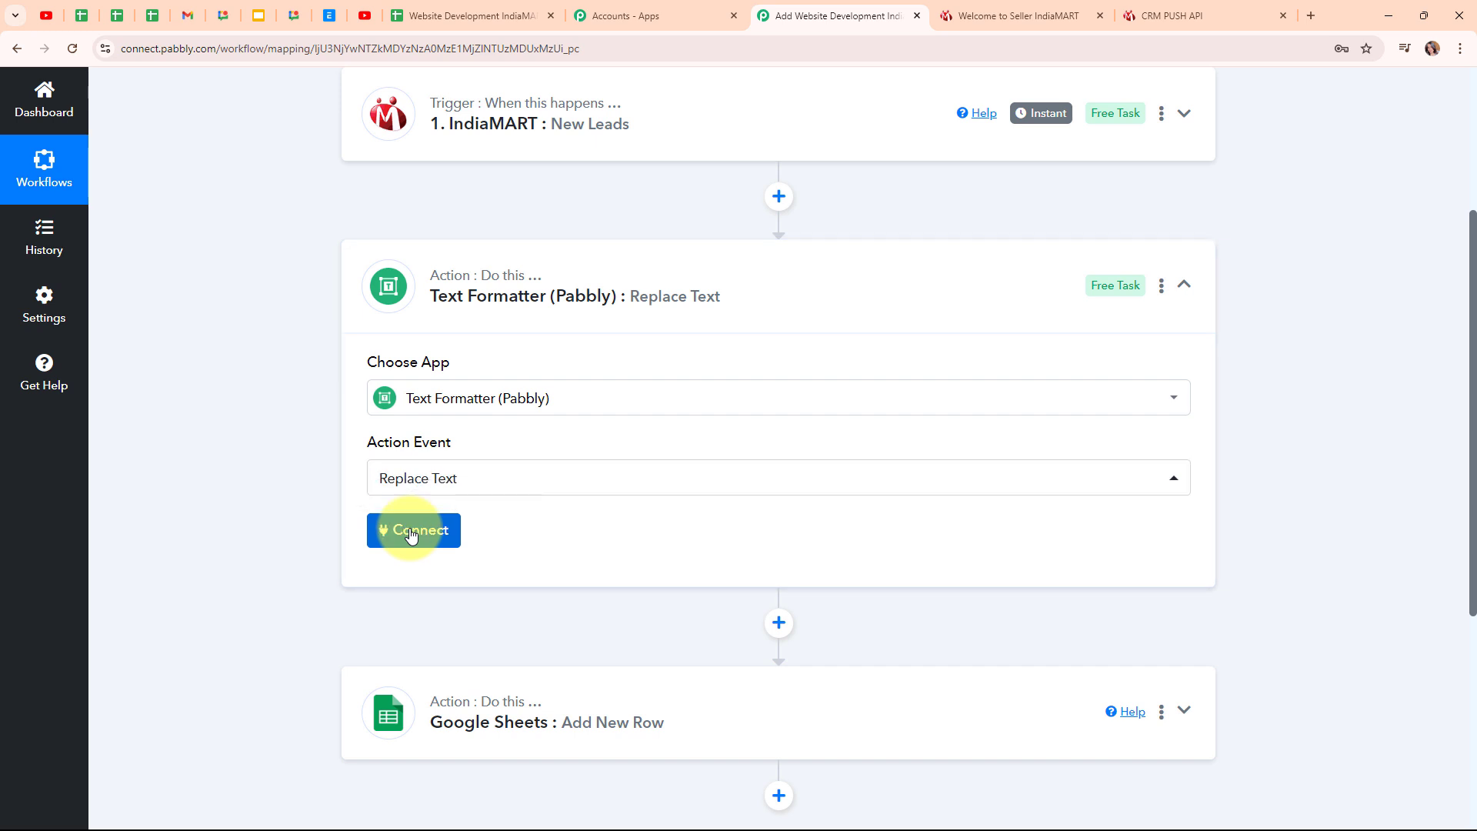
{"action": "scroll", "coordinate": [967, 578], "scroll_direction": "down", "scroll_amount": 3}
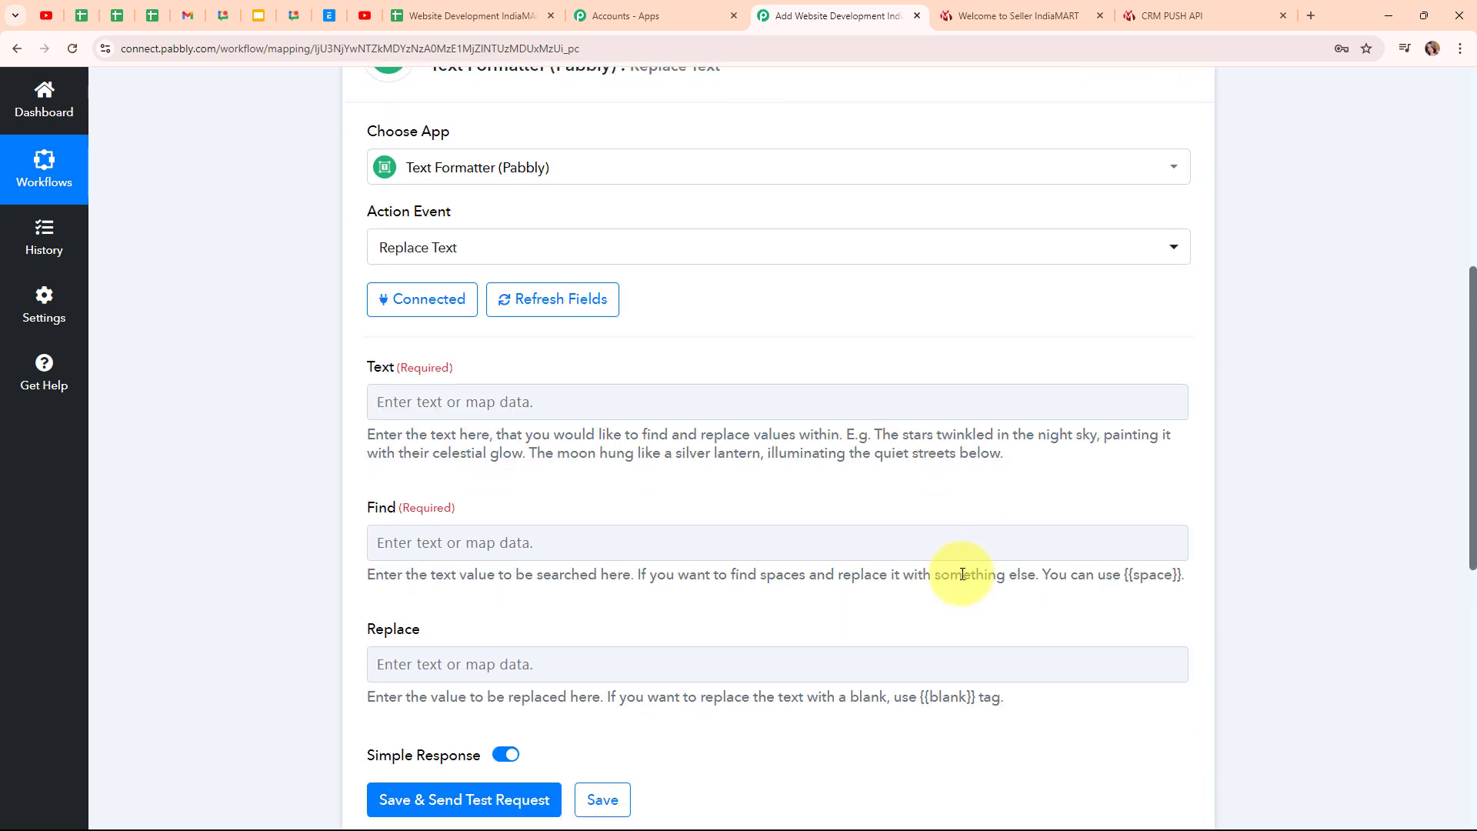
Map the lead's query message into the Replace Text step's Text field
{"action": "left_click", "coordinate": [437, 402]}
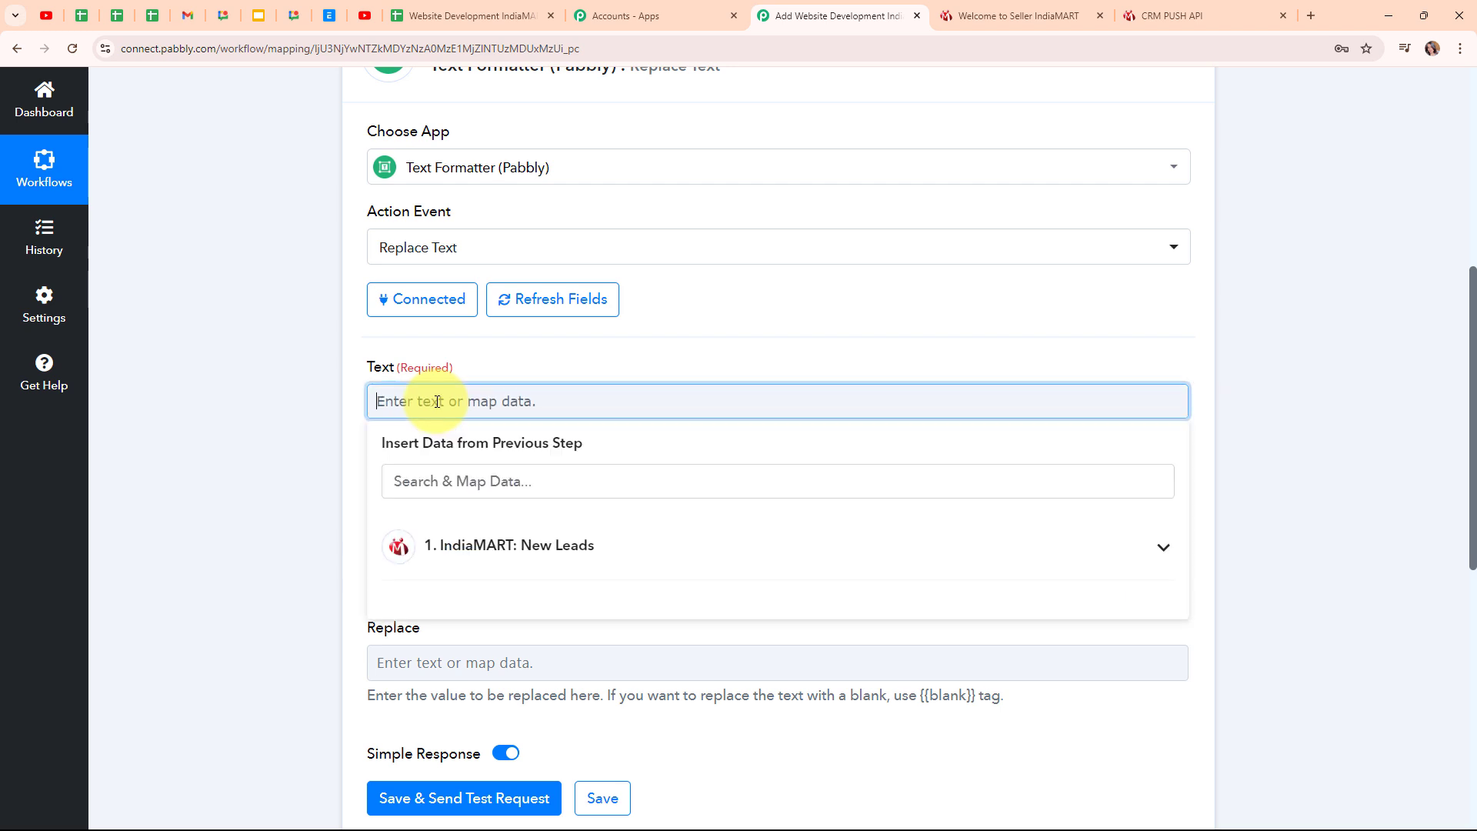
{"action": "left_click", "coordinate": [457, 484]}
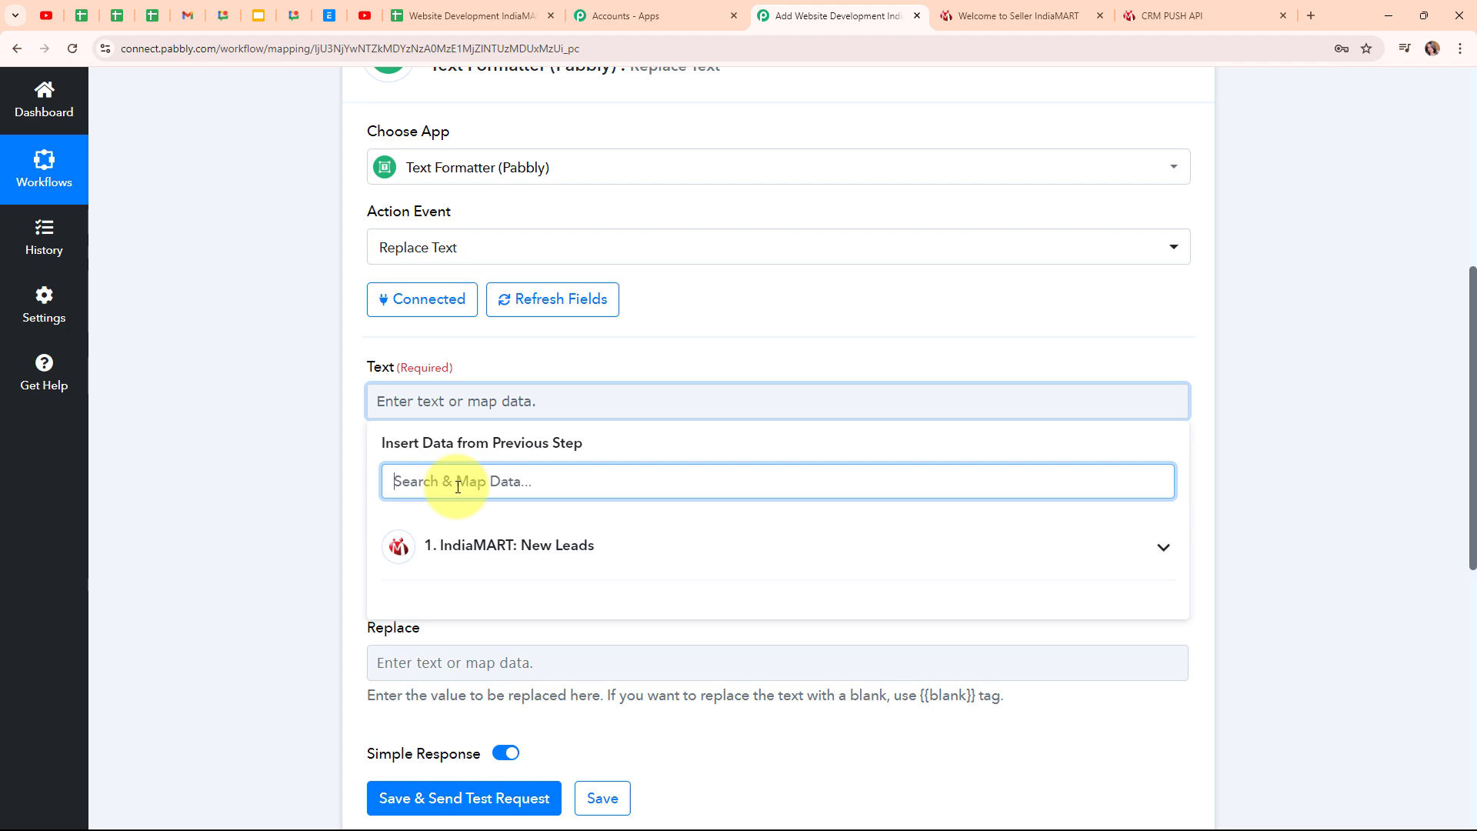
{"action": "type", "text": "Query"}
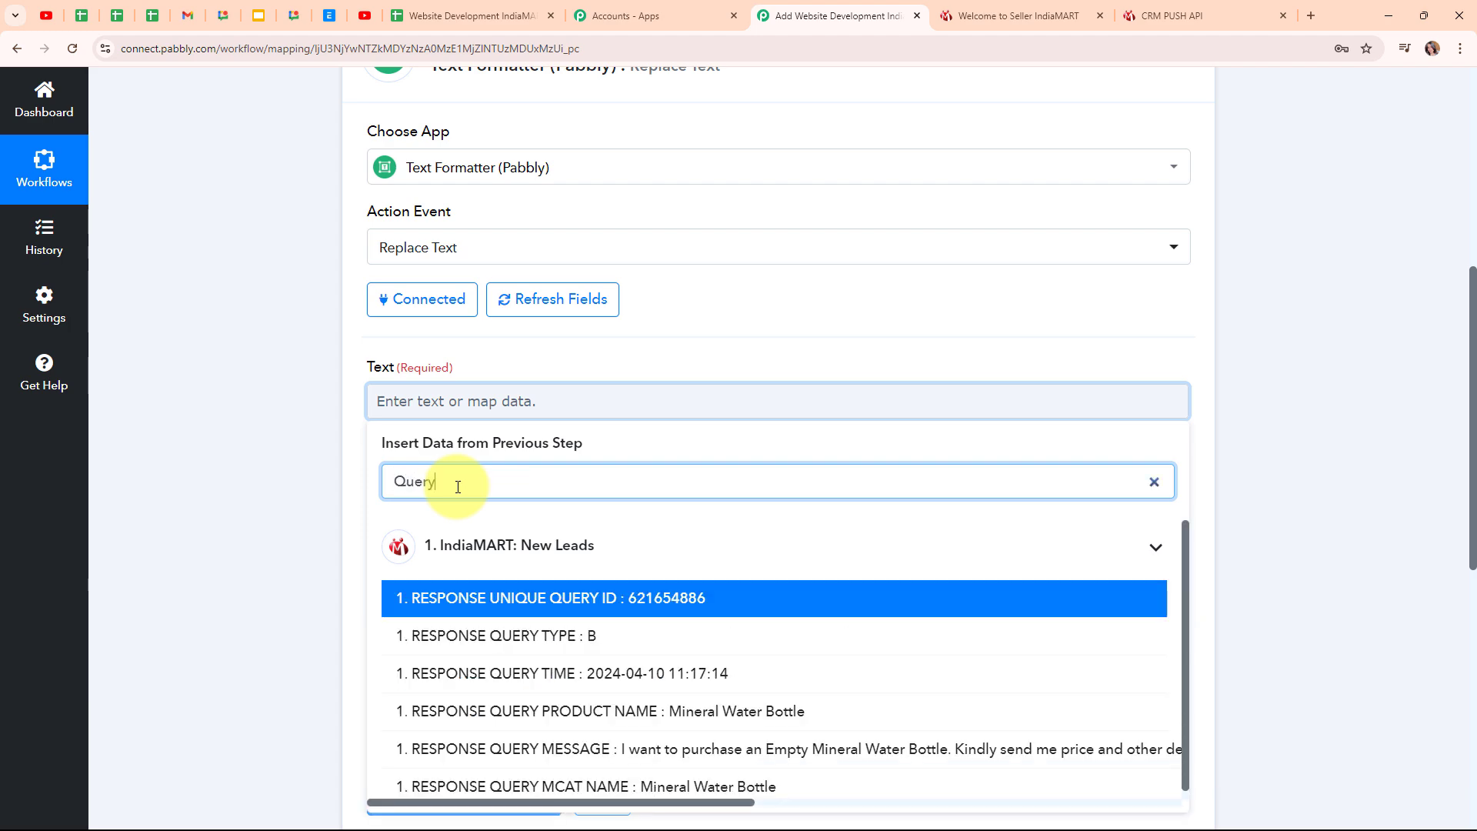
{"action": "left_click", "coordinate": [431, 749]}
{"action": "left_click", "coordinate": [265, 483]}
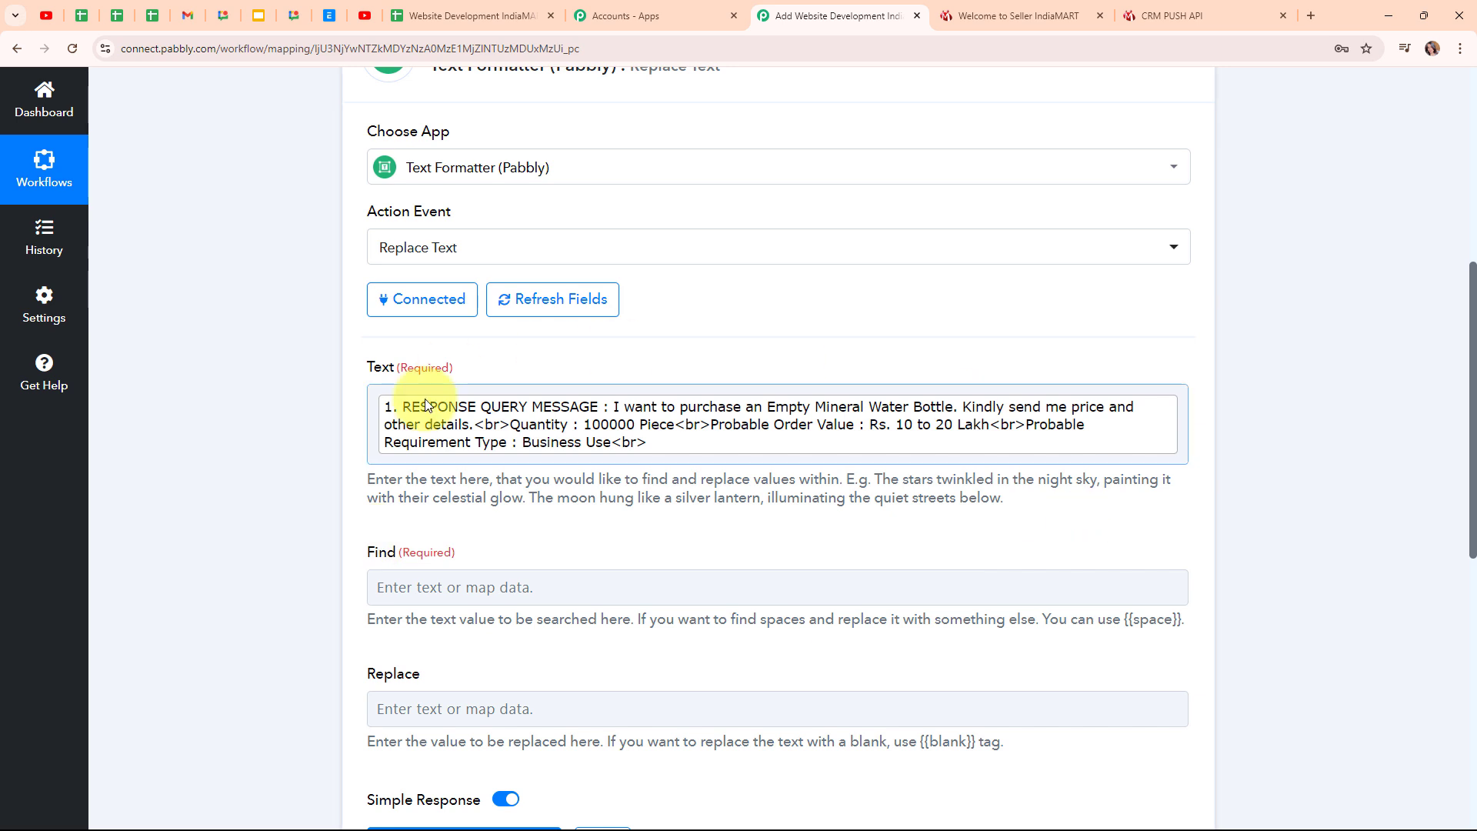
Set Find to <br> and paste {{blank}} into the Replace field
{"action": "scroll", "coordinate": [400, 411], "scroll_direction": "down", "scroll_amount": 2}
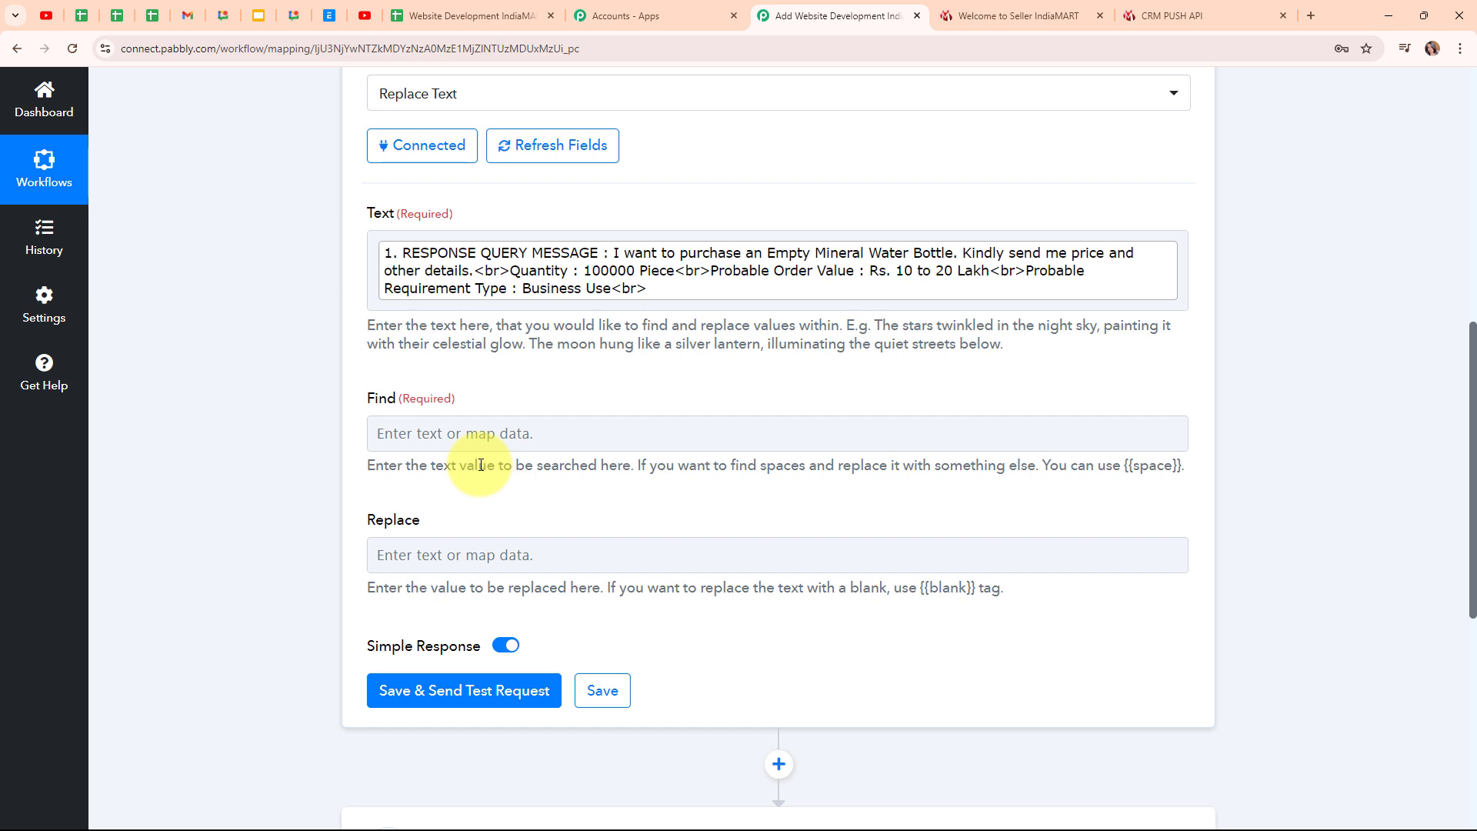
{"action": "left_click", "coordinate": [385, 431]}
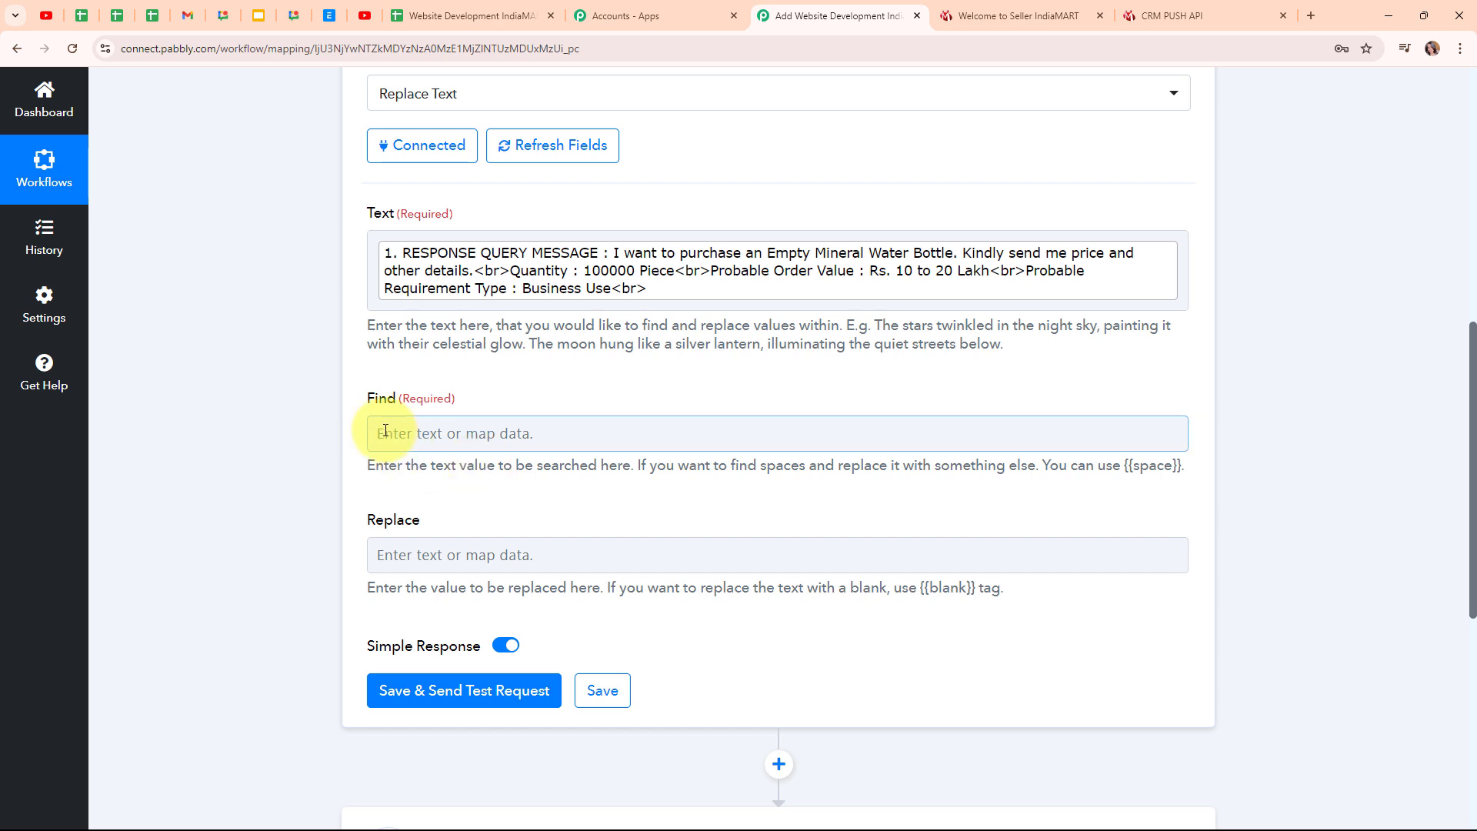
{"action": "left_click", "coordinate": [385, 431]}
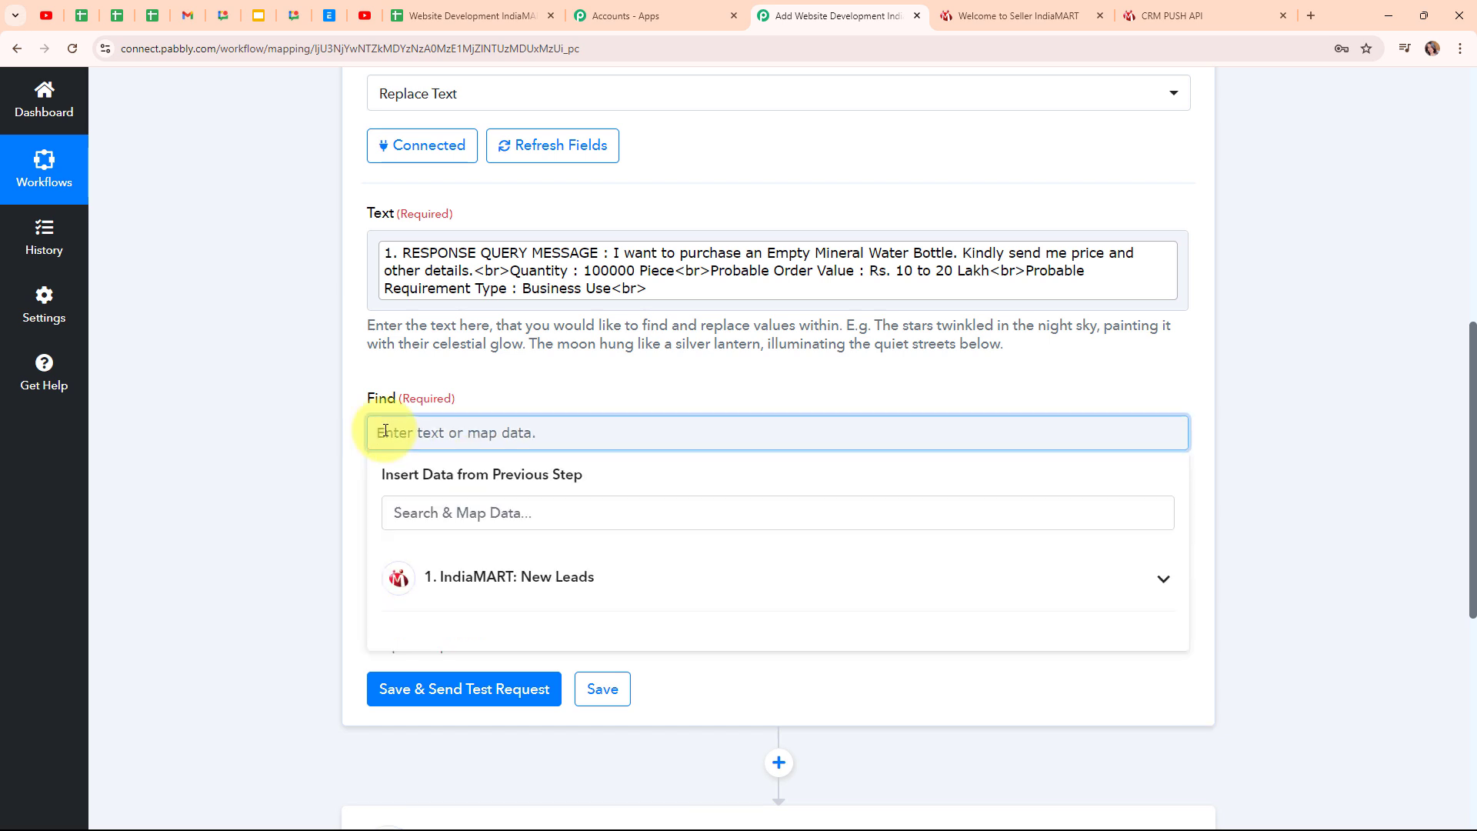
{"action": "type", "text": "<br>"}
{"action": "left_click", "coordinate": [255, 411]}
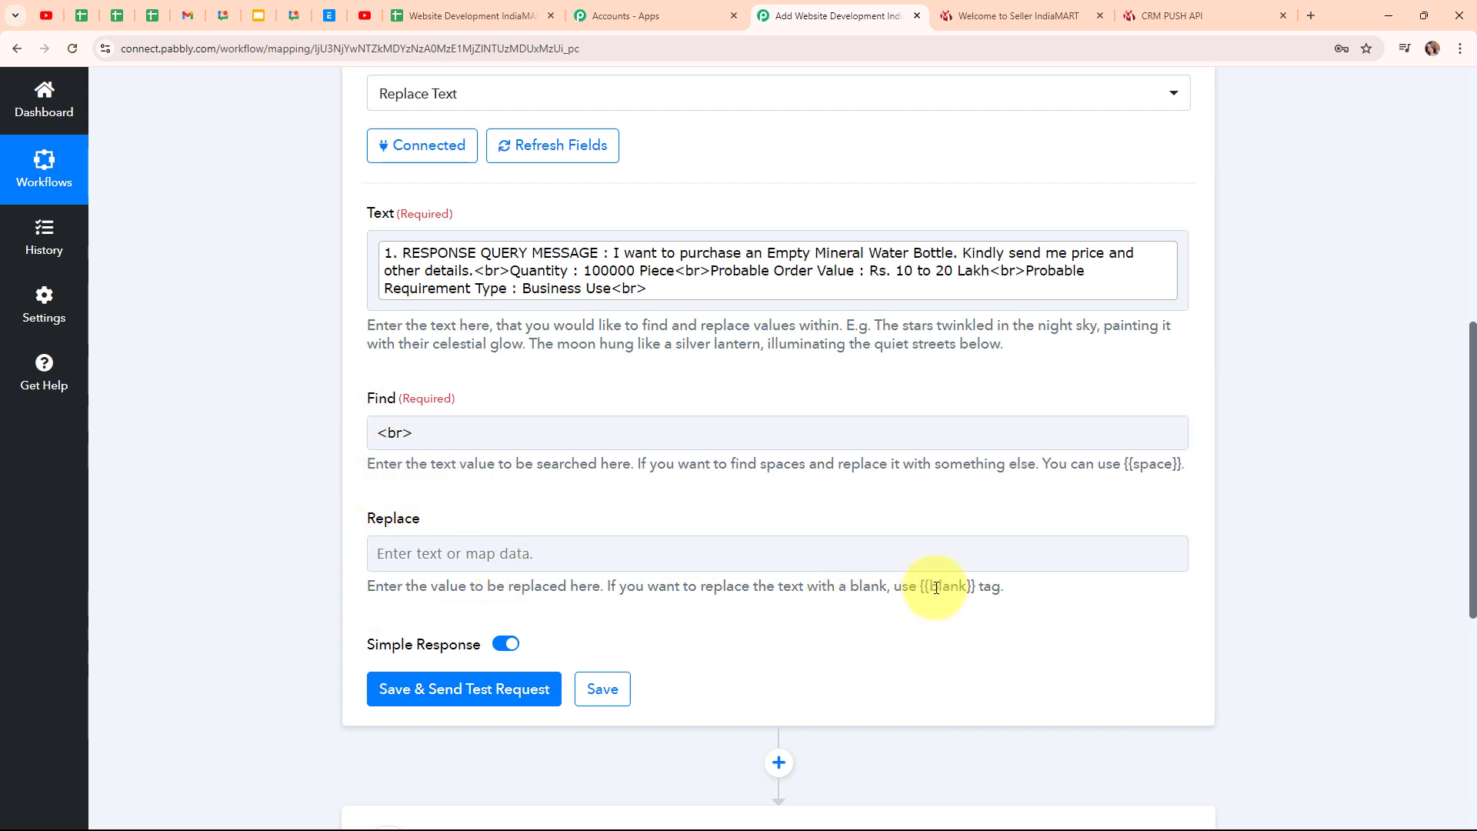
{"action": "left_click_drag", "start_coordinate": [980, 586], "coordinate": [921, 586]}
{"action": "key", "text": "ctrl+c"}
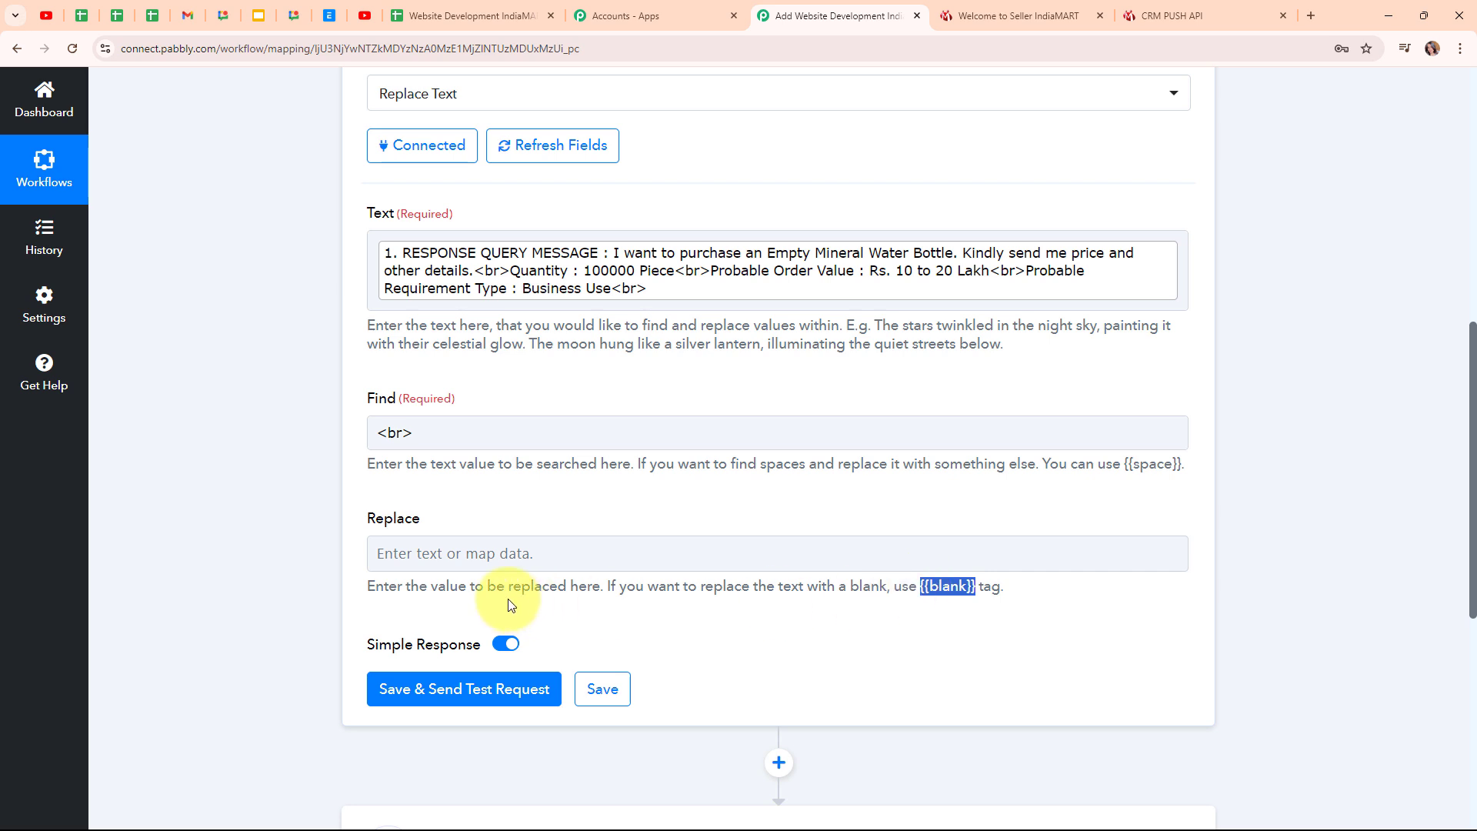
{"action": "left_click", "coordinate": [444, 560]}
{"action": "key", "text": "ctrl+v"}
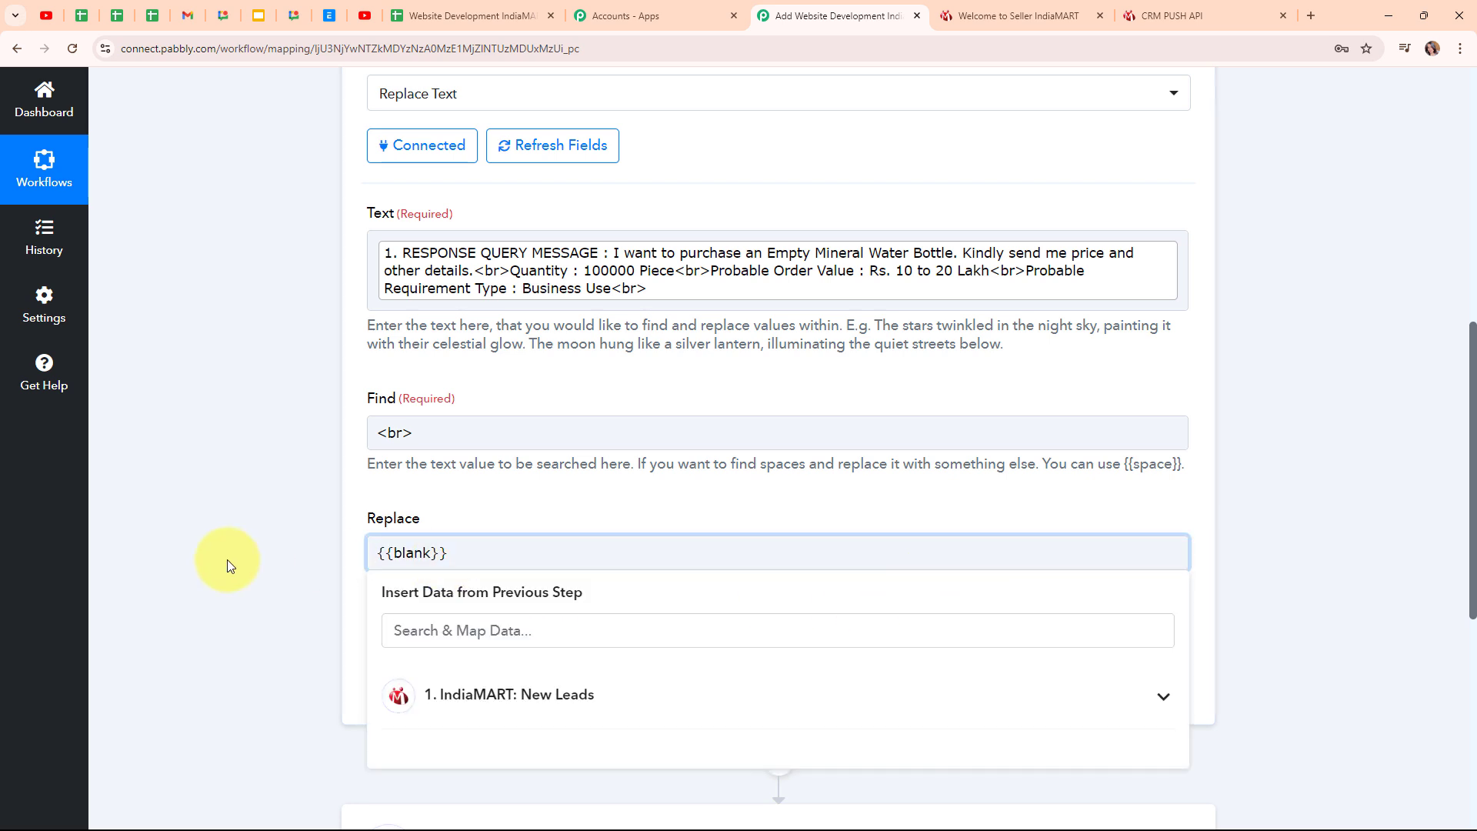
{"action": "left_click", "coordinate": [228, 559]}
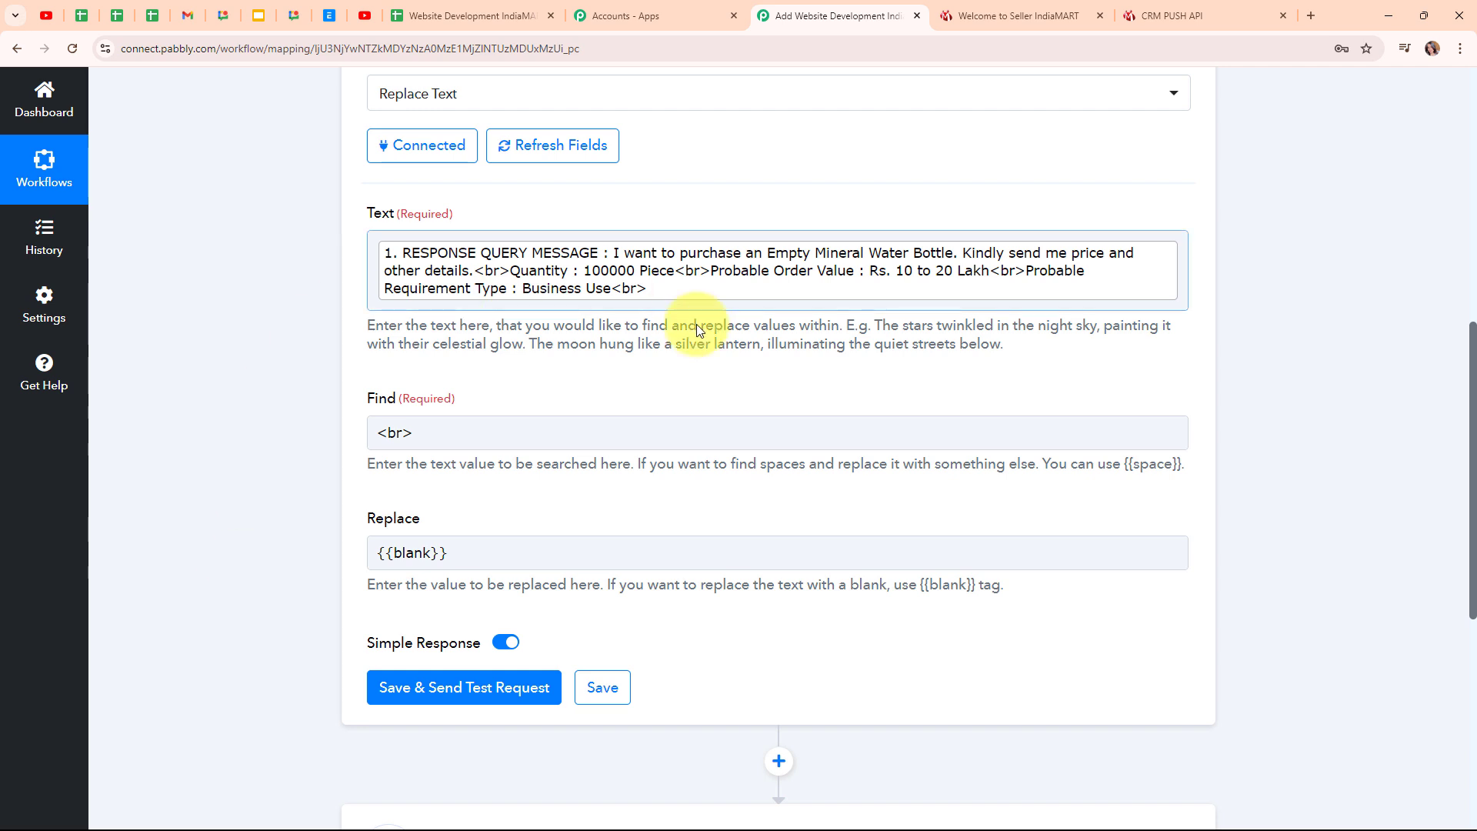
Send a test request for Replace Text and check that its Result query has no <br> tags
{"action": "left_click", "coordinate": [423, 704]}
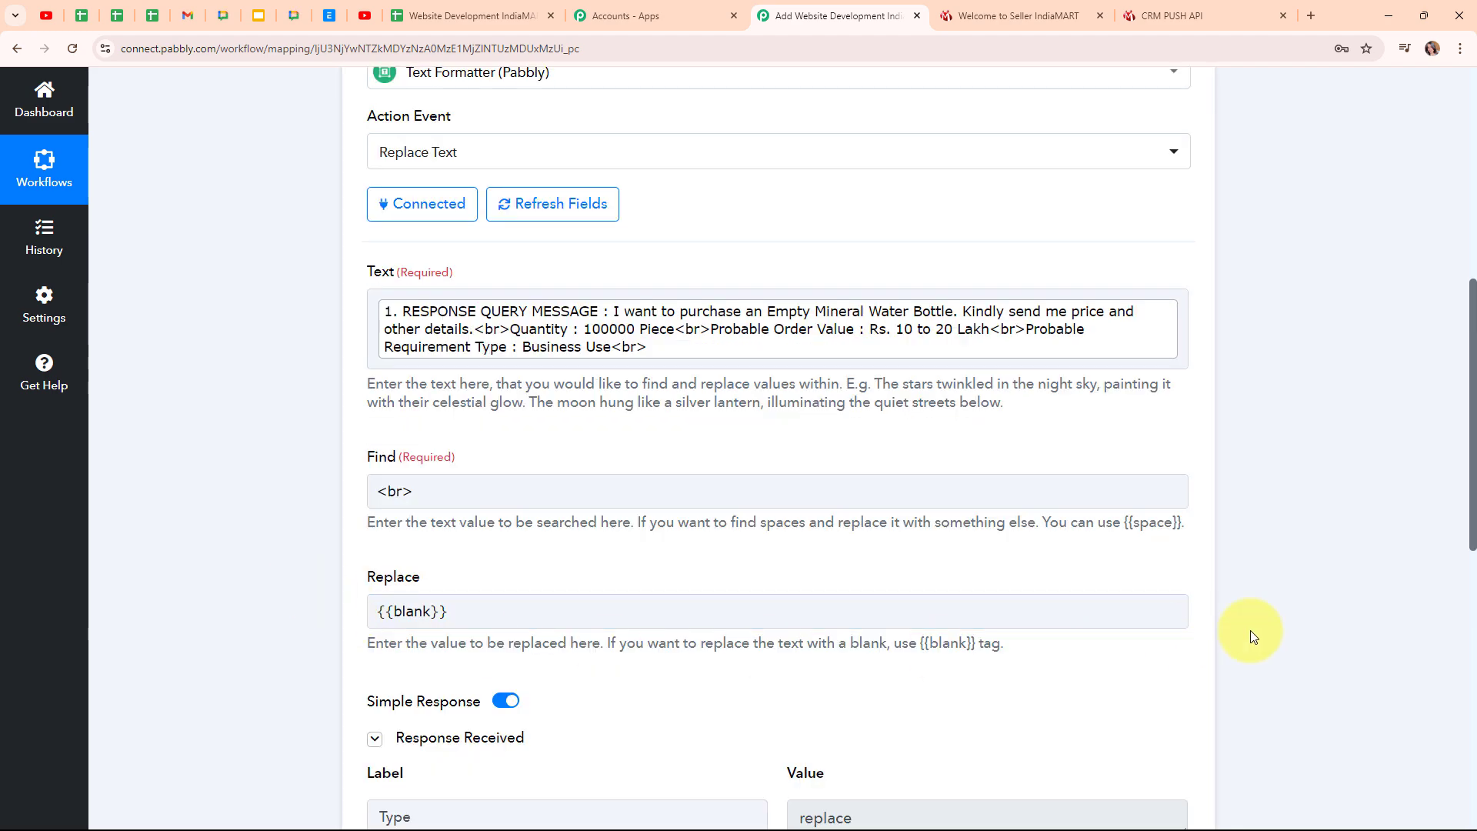
{"action": "scroll", "coordinate": [1253, 627], "scroll_direction": "down", "scroll_amount": 5}
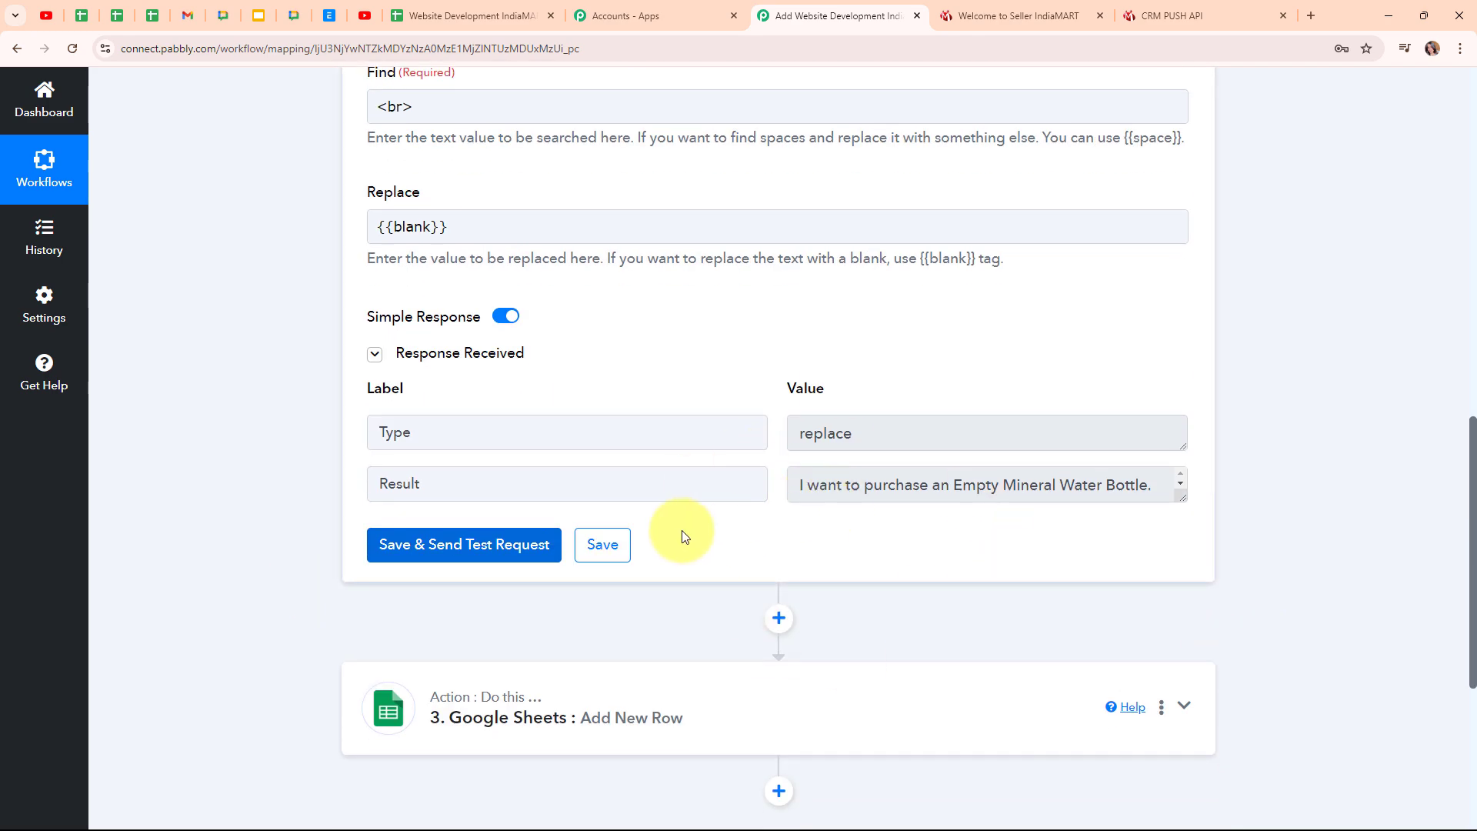
{"action": "left_click", "coordinate": [799, 485]}
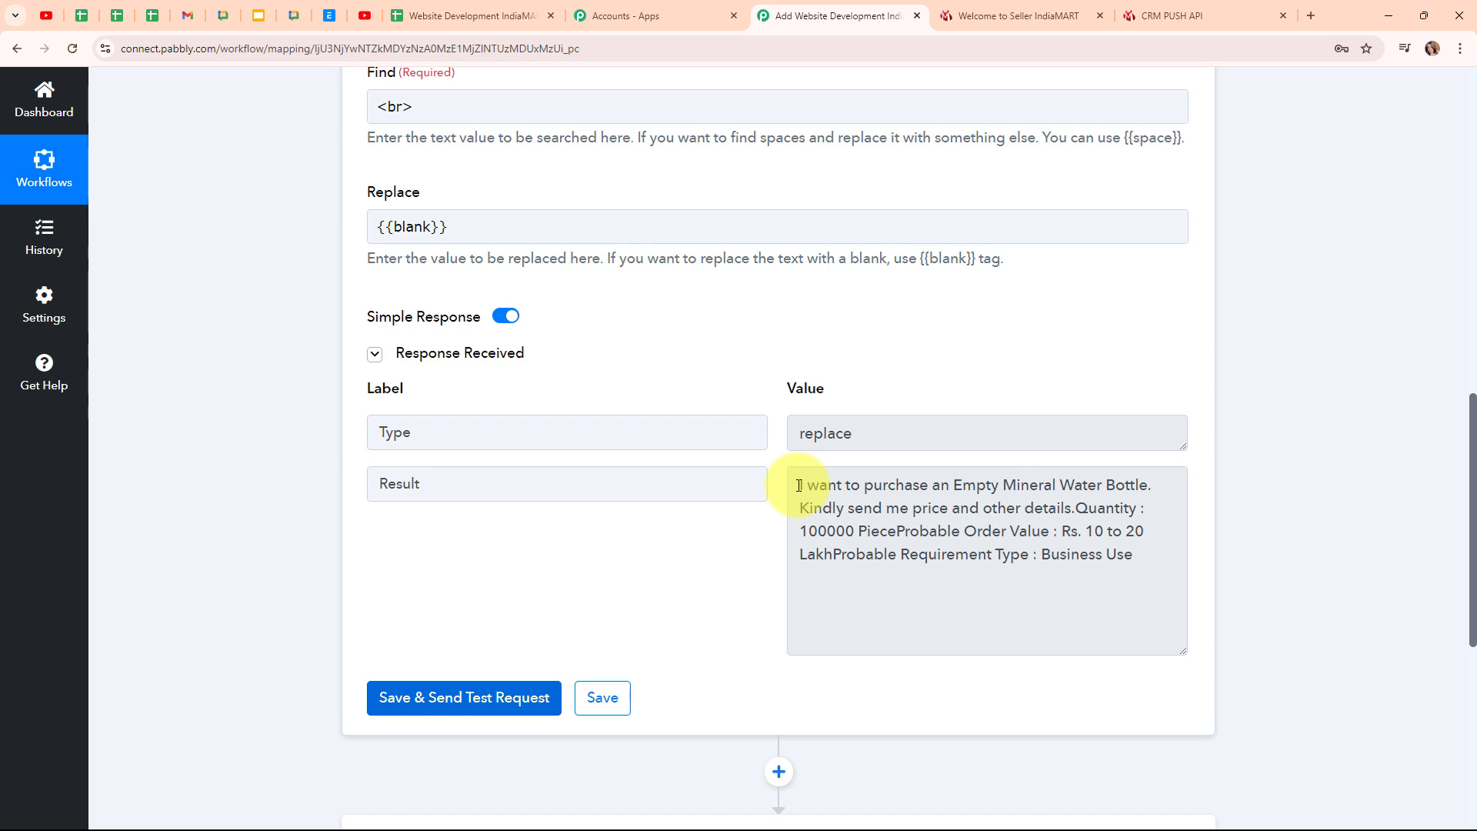
{"action": "left_click_drag", "start_coordinate": [799, 486], "coordinate": [1148, 585]}
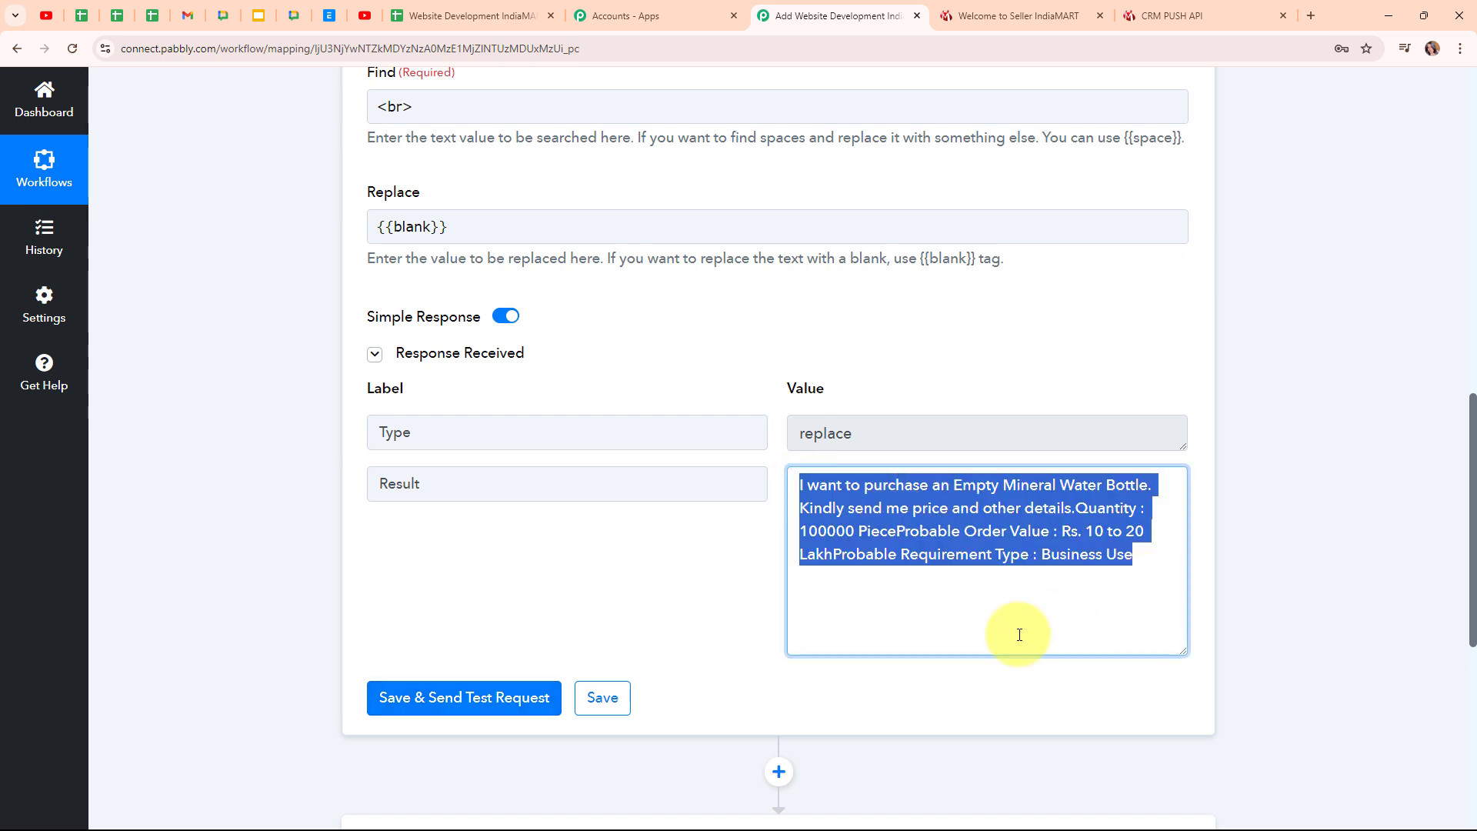
{"action": "left_click", "coordinate": [636, 570]}
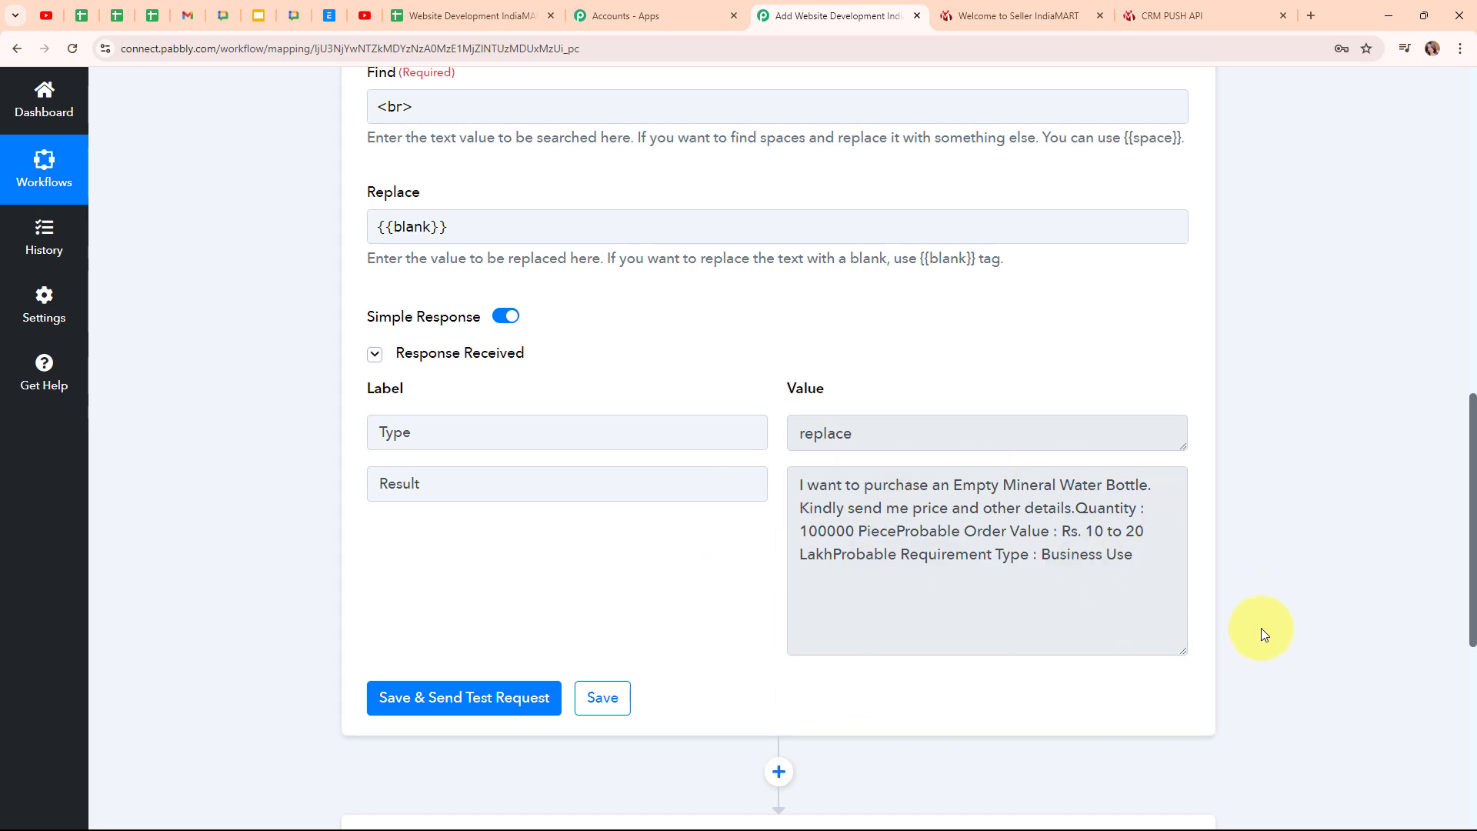
{"action": "scroll", "coordinate": [1265, 635], "scroll_direction": "down", "scroll_amount": 6}
Map Text Formatter's 2. Result into the Google Sheets Query field and send a test row
{"action": "left_click", "coordinate": [893, 419]}
{"action": "left_click", "coordinate": [430, 459]}
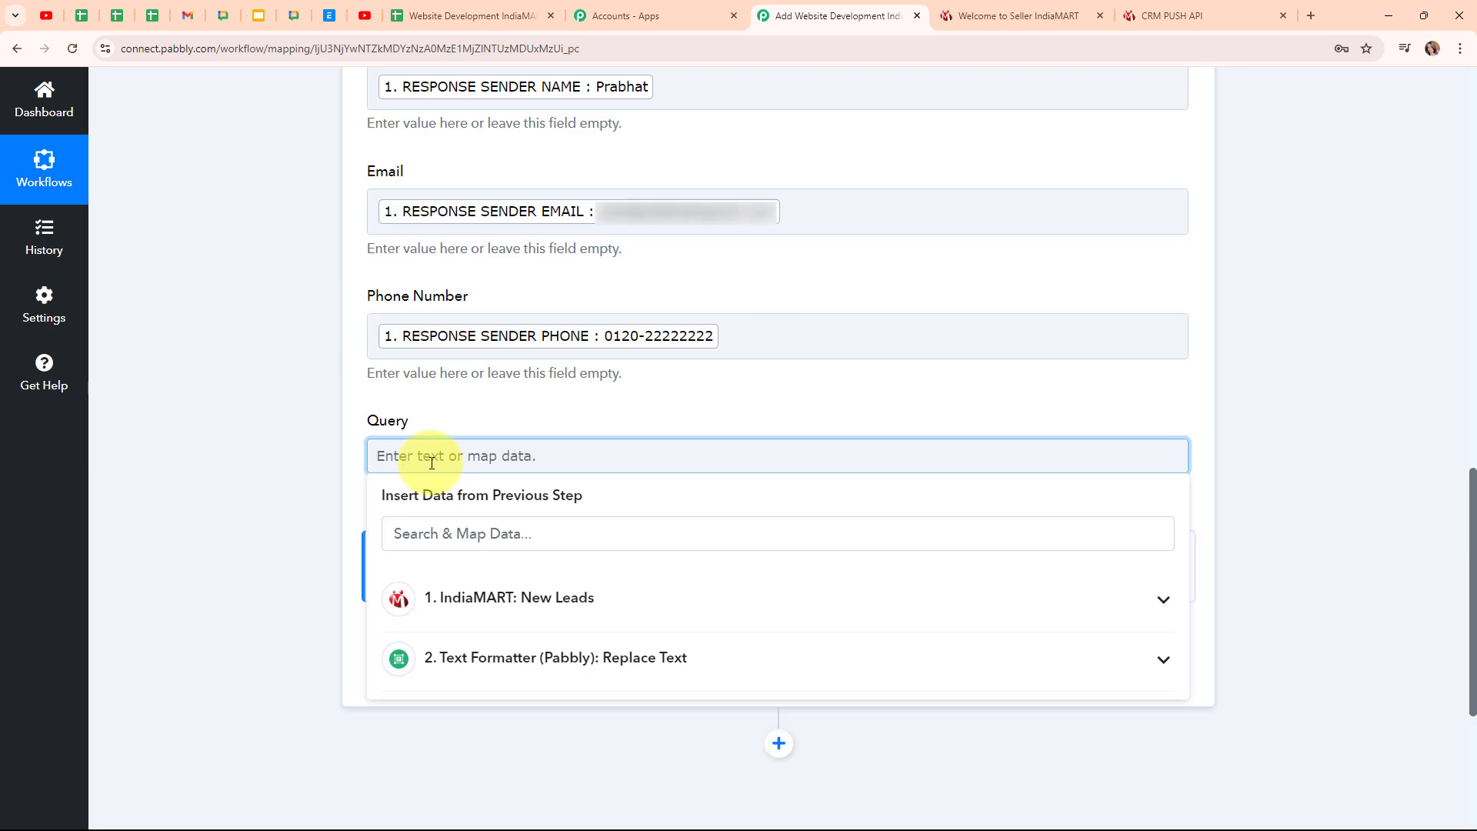
{"action": "left_click", "coordinate": [564, 687]}
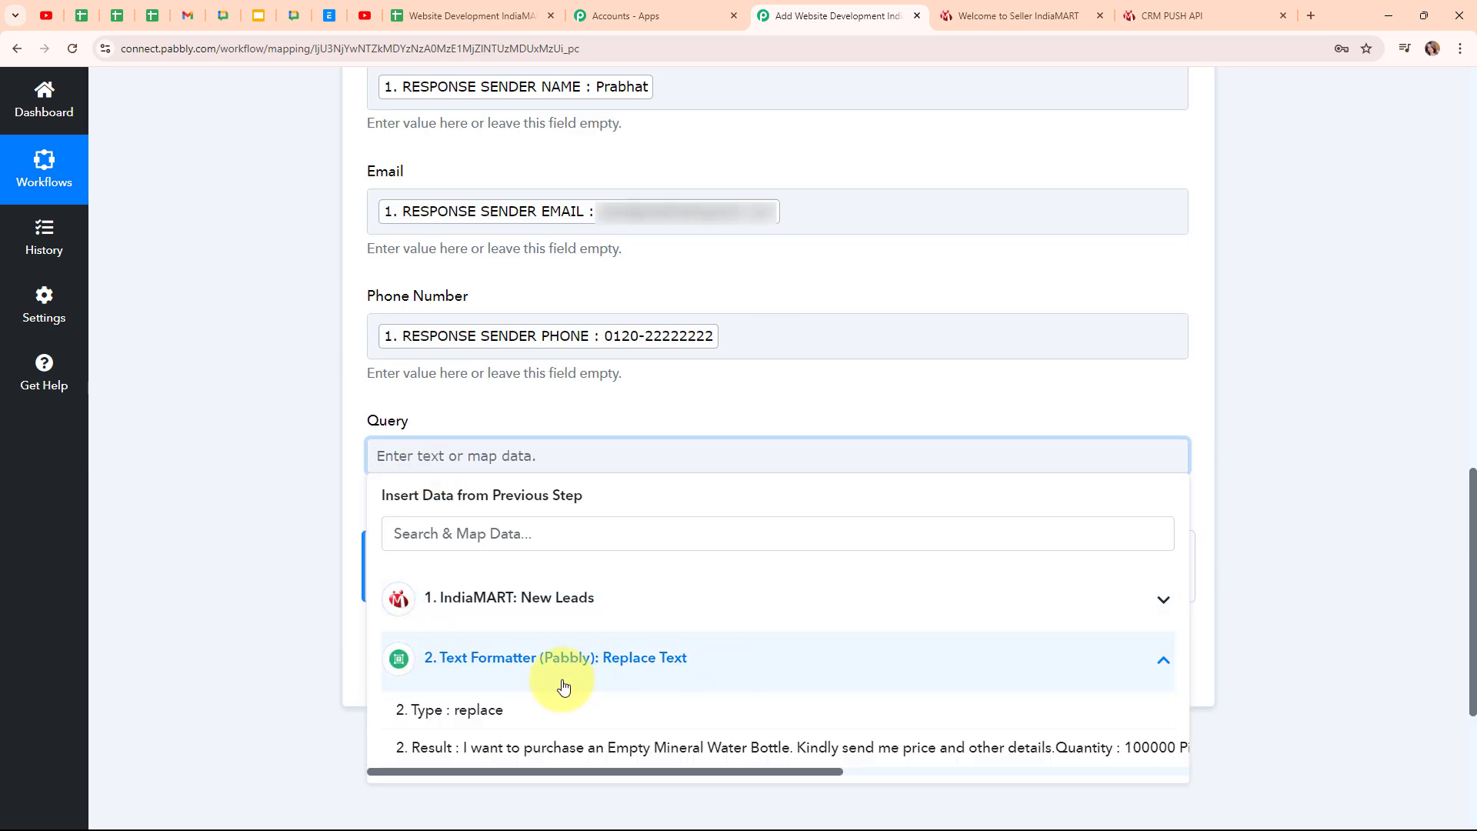
{"action": "left_click", "coordinate": [554, 747]}
{"action": "left_click", "coordinate": [297, 470]}
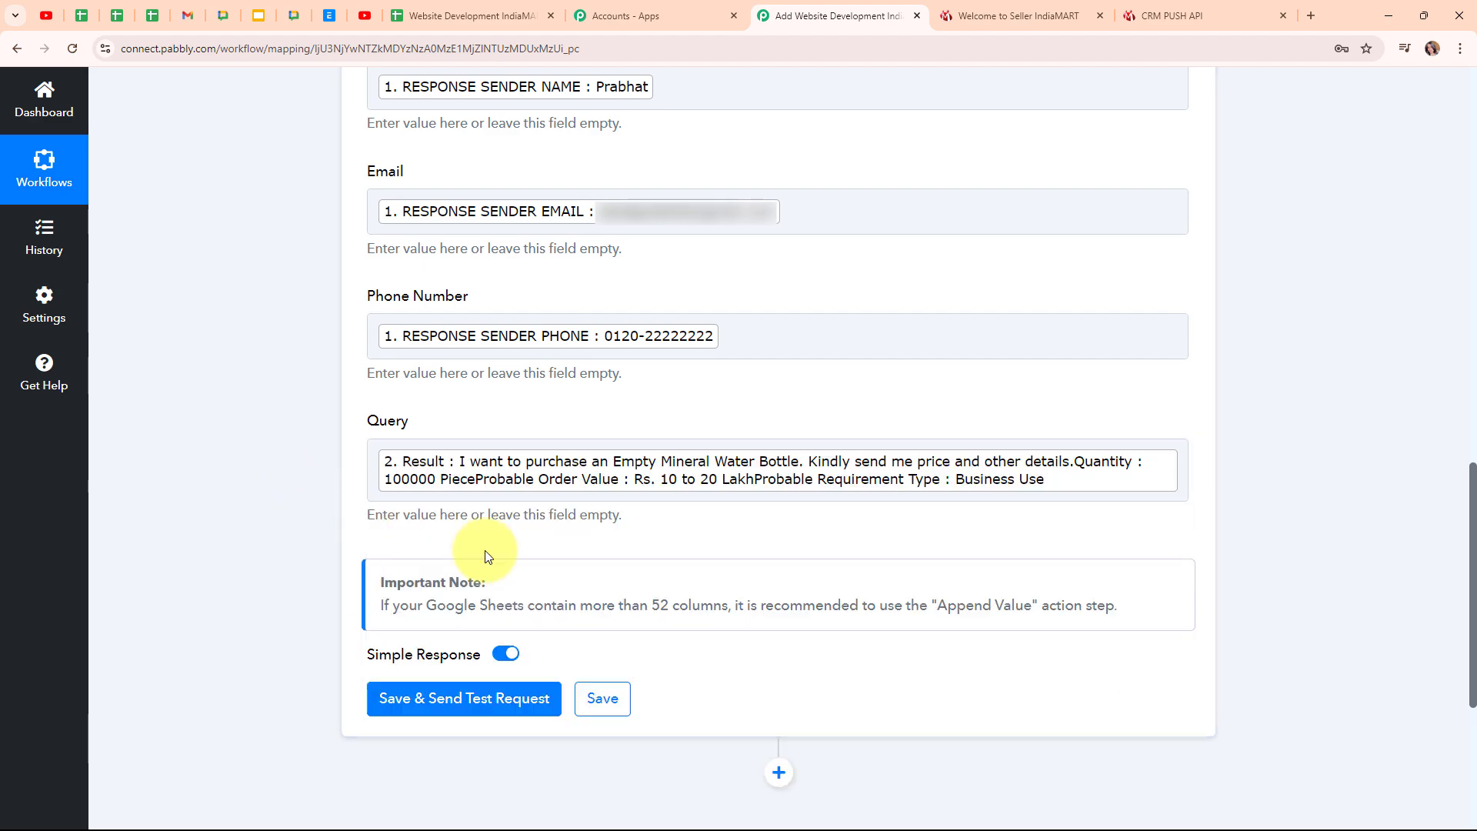
{"action": "scroll", "coordinate": [996, 528], "scroll_direction": "up", "scroll_amount": 4}
{"action": "scroll", "coordinate": [997, 525], "scroll_direction": "down", "scroll_amount": 3}
{"action": "scroll", "coordinate": [997, 525], "scroll_direction": "down", "scroll_amount": 2}
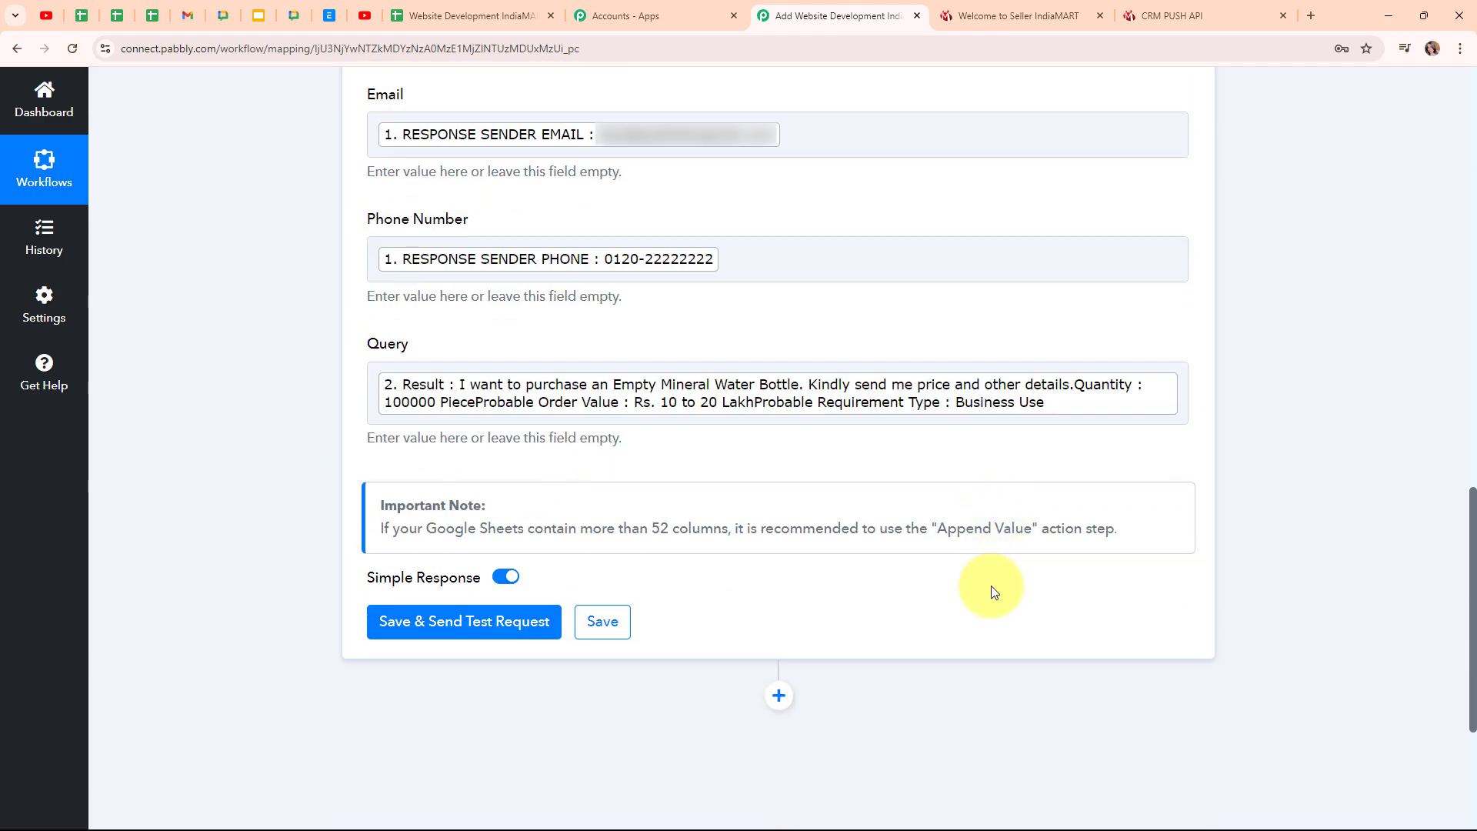
{"action": "left_click", "coordinate": [434, 638]}
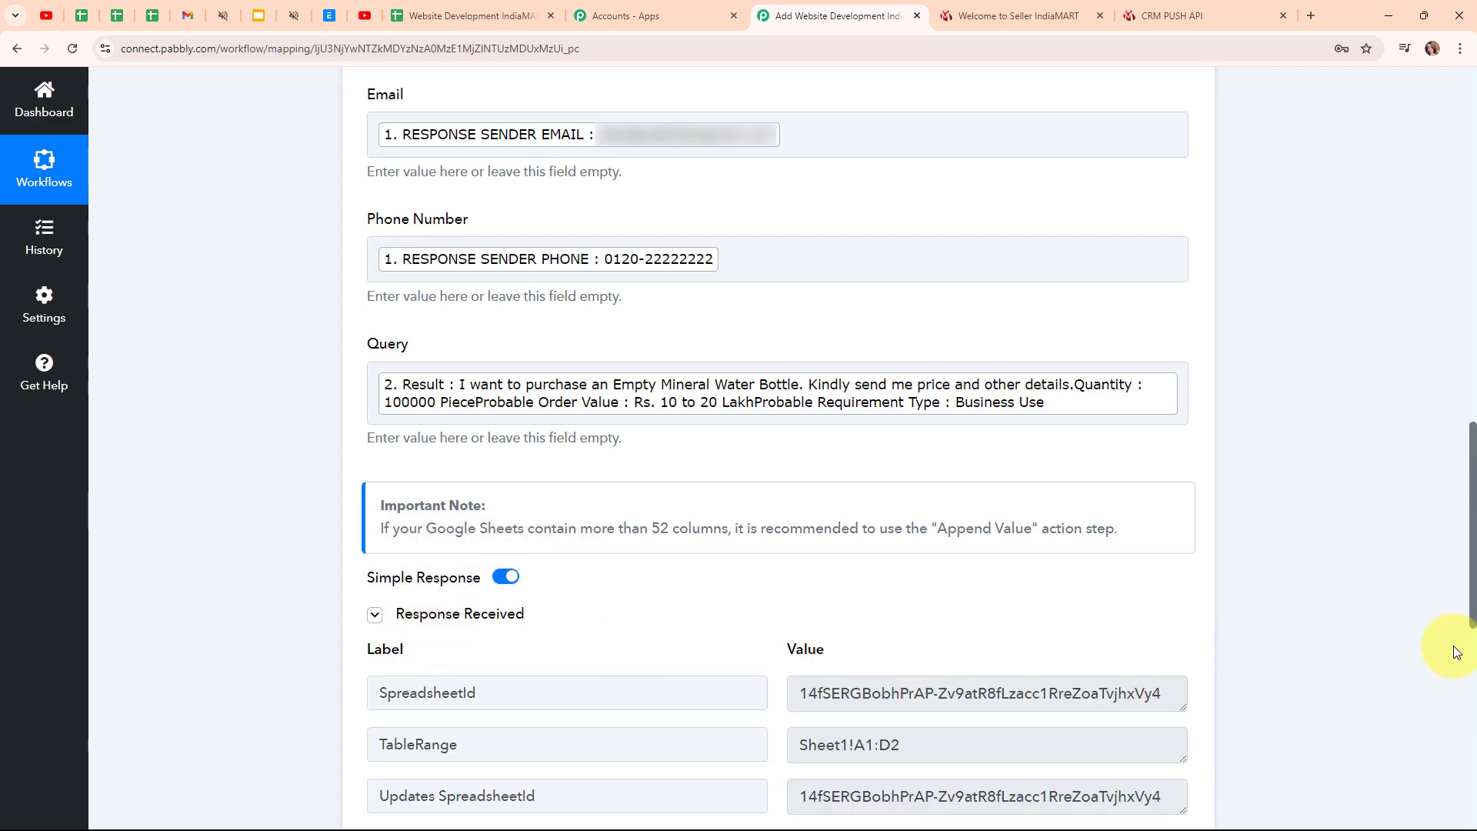
{"action": "scroll", "coordinate": [1454, 740], "scroll_direction": "down", "scroll_amount": 3}
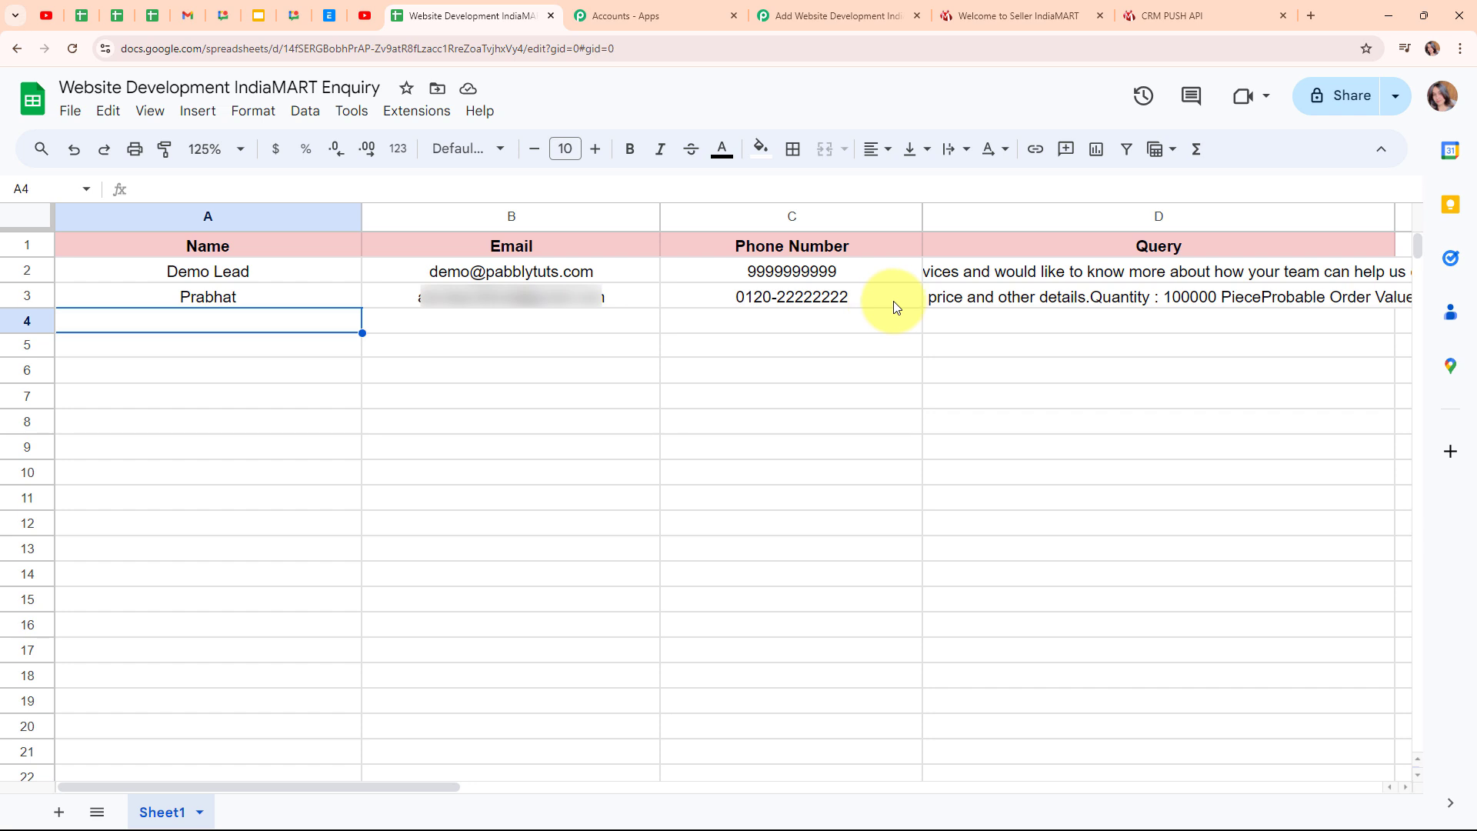
Verify the cleaned query text in cell D3, then return to the Pabbly Connect workflow
{"action": "left_click", "coordinate": [1071, 300]}
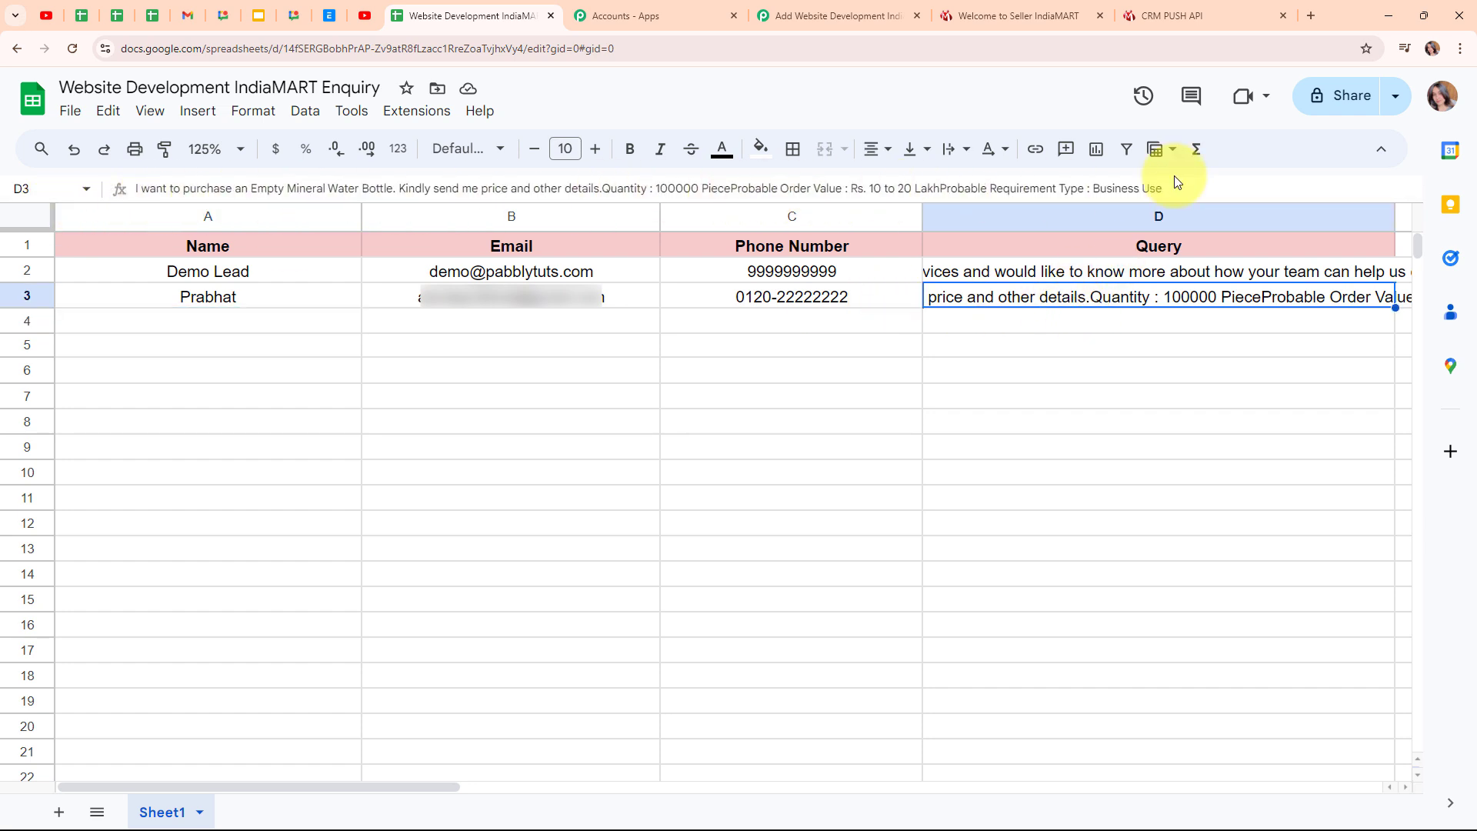
{"action": "left_click", "coordinate": [141, 325]}
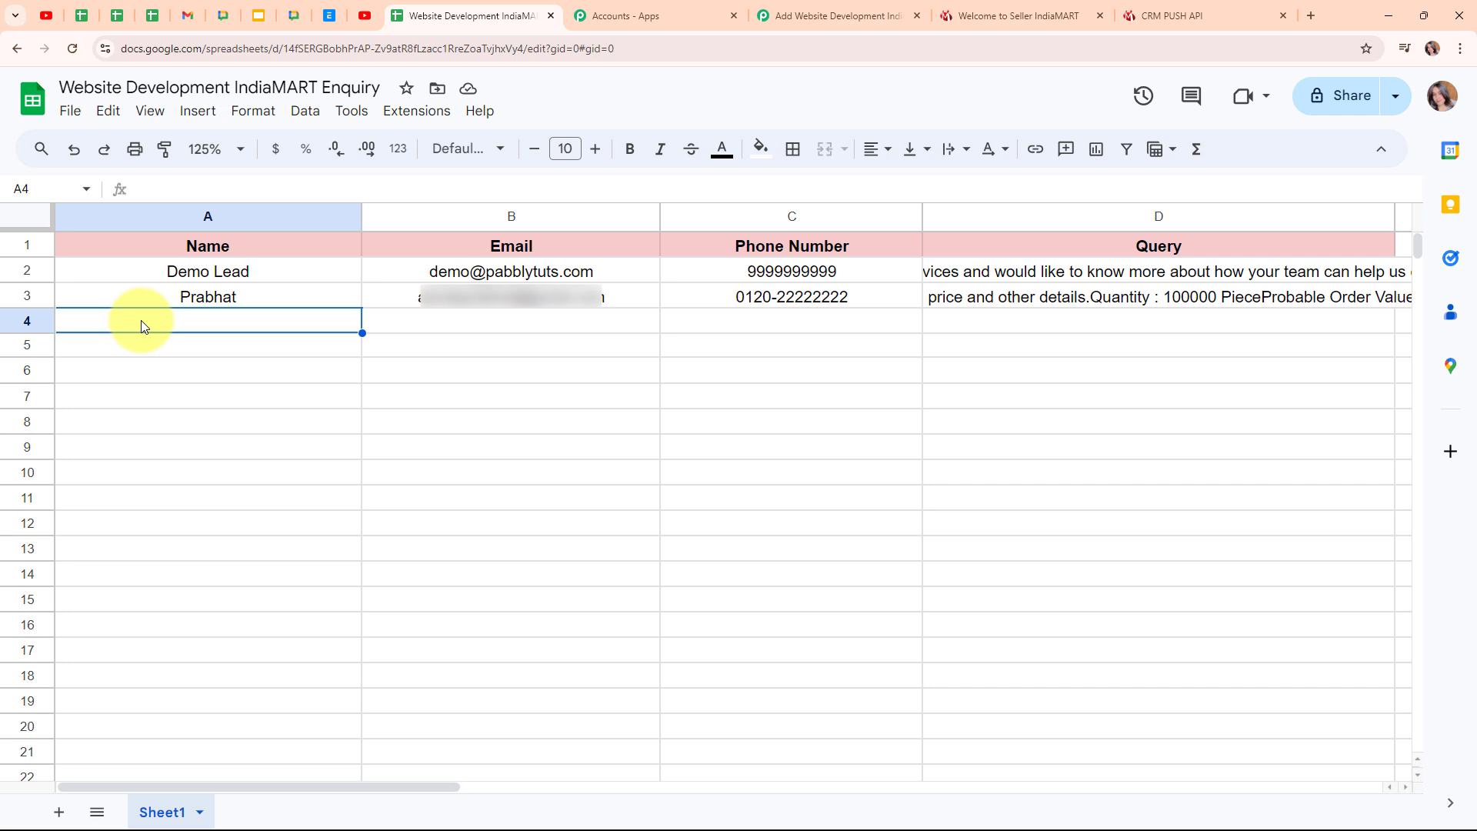
{"action": "left_click", "coordinate": [779, 7]}
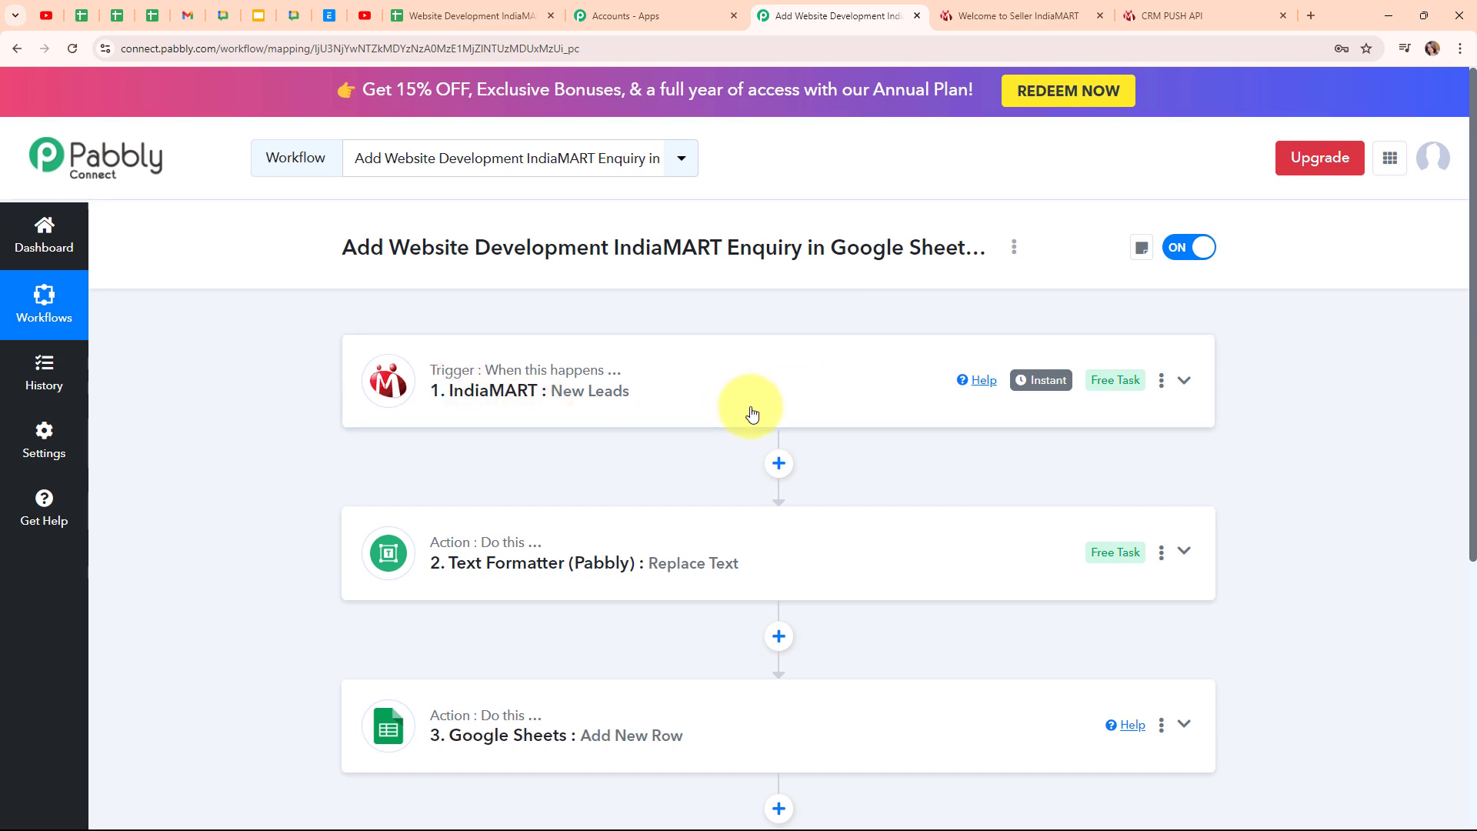
{"action": "scroll", "coordinate": [500, 349], "scroll_direction": "down", "scroll_amount": 4}
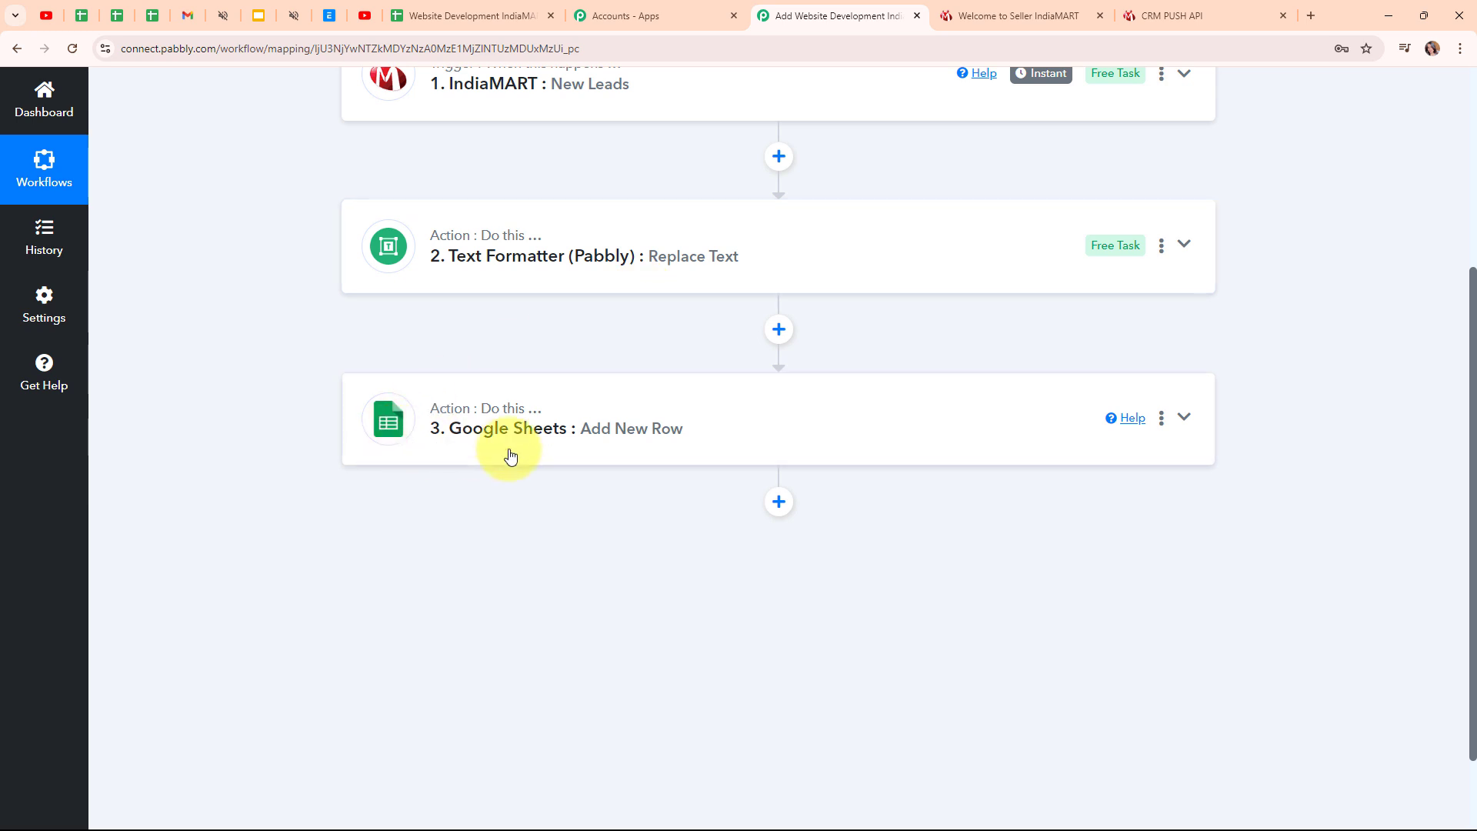
{"action": "scroll", "coordinate": [967, 396], "scroll_direction": "up", "scroll_amount": 4}
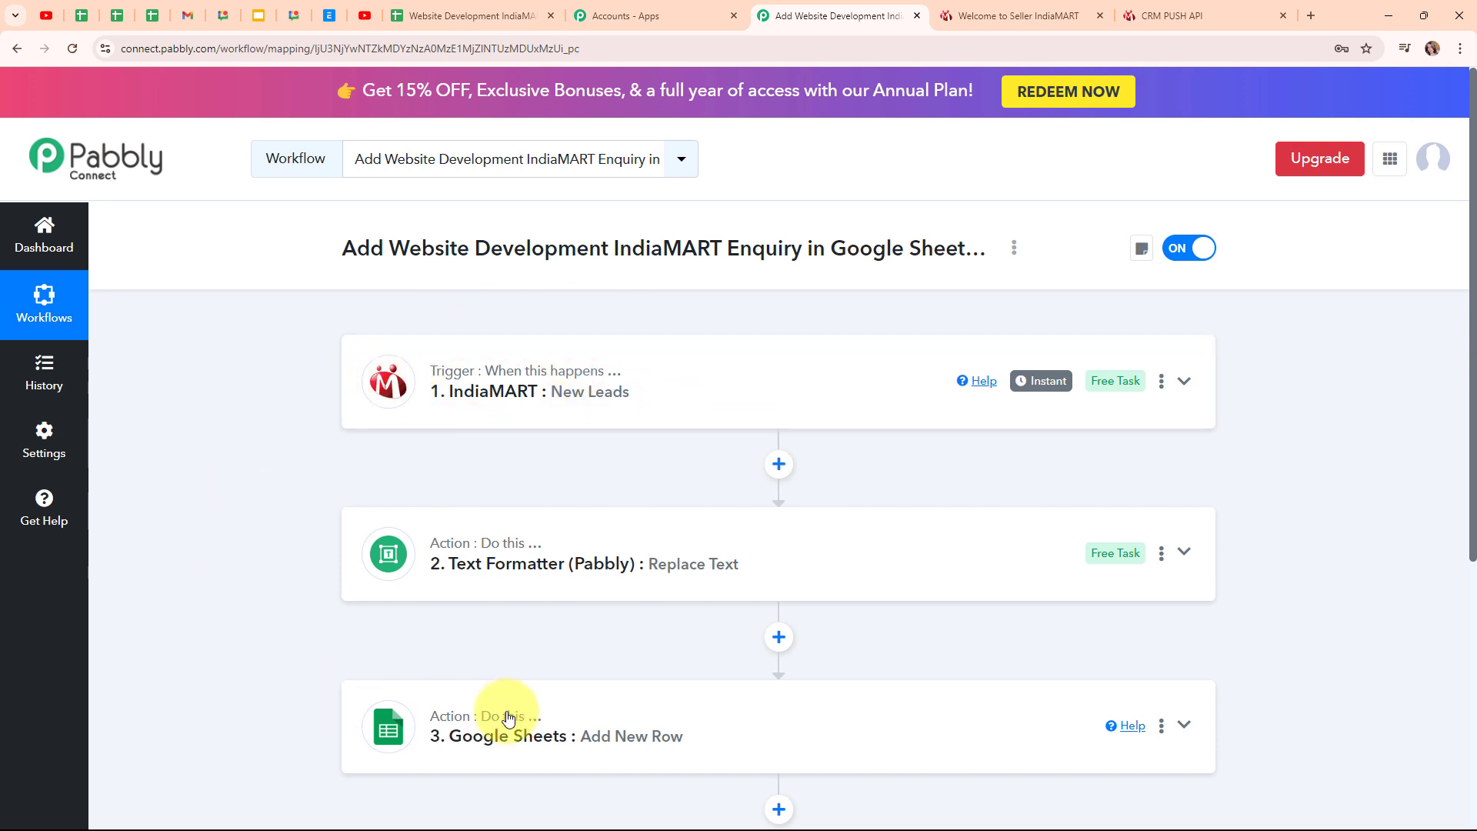
{"action": "mouse_move", "coordinate": [511, 715]}
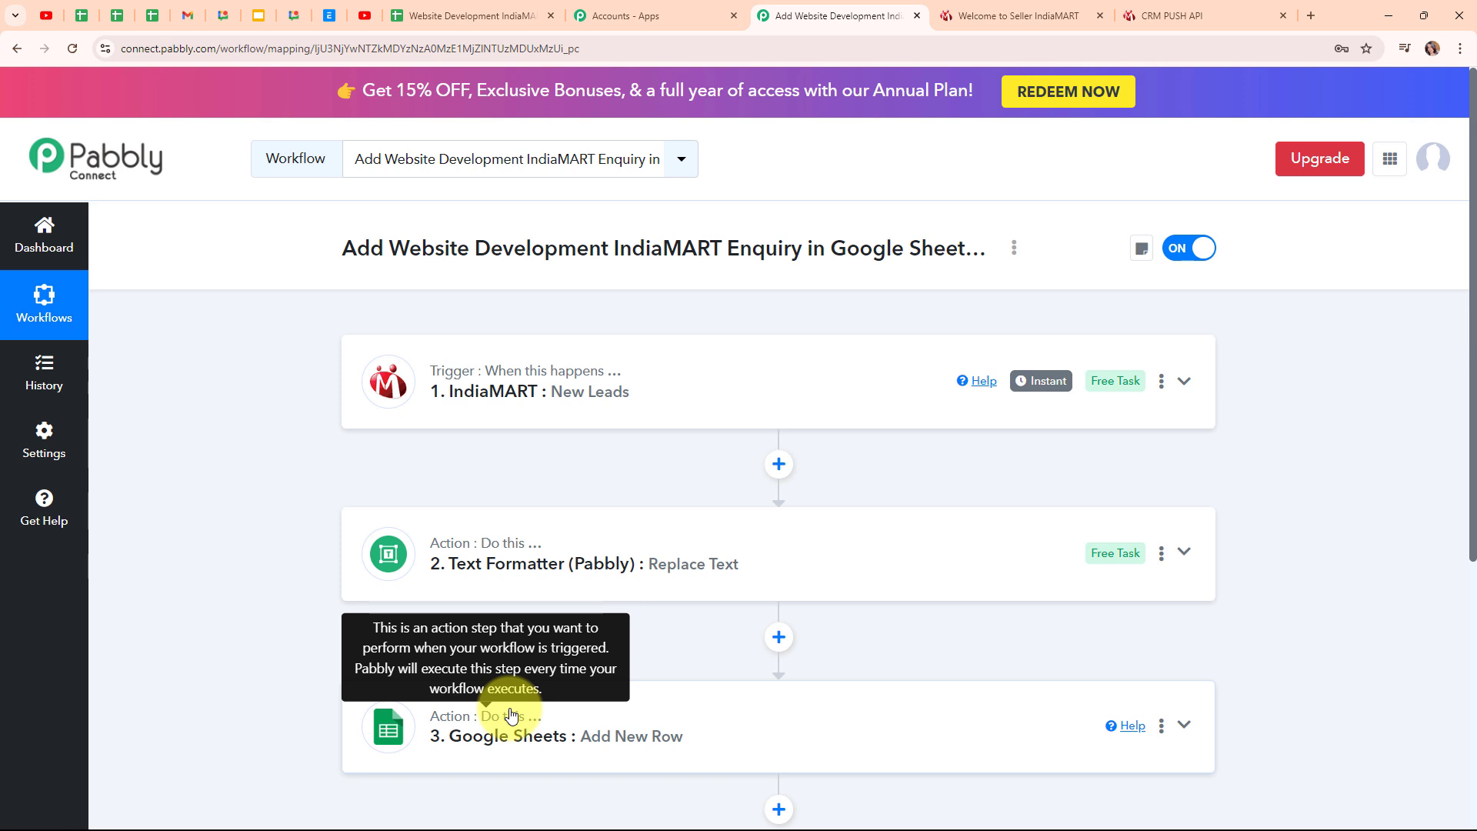